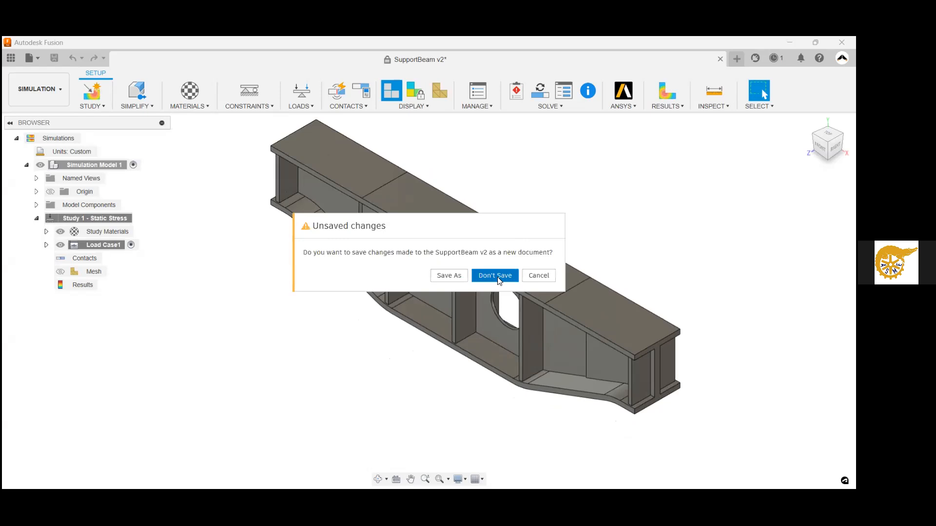
Close the SupportBeam v2 document without saving its changes
{"action": "left_click", "coordinate": [479, 279]}
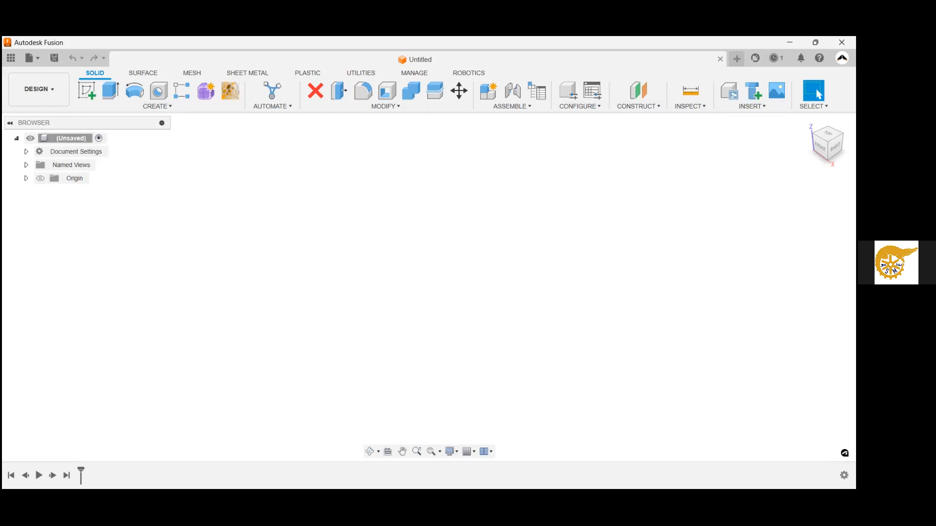
Look through the Design workspace's Surface, Mesh, Sheet Metal, Plastic, Utilities and Manage tool sets and the list of available workspaces
{"action": "left_click", "coordinate": [137, 74]}
{"action": "left_click", "coordinate": [189, 74]}
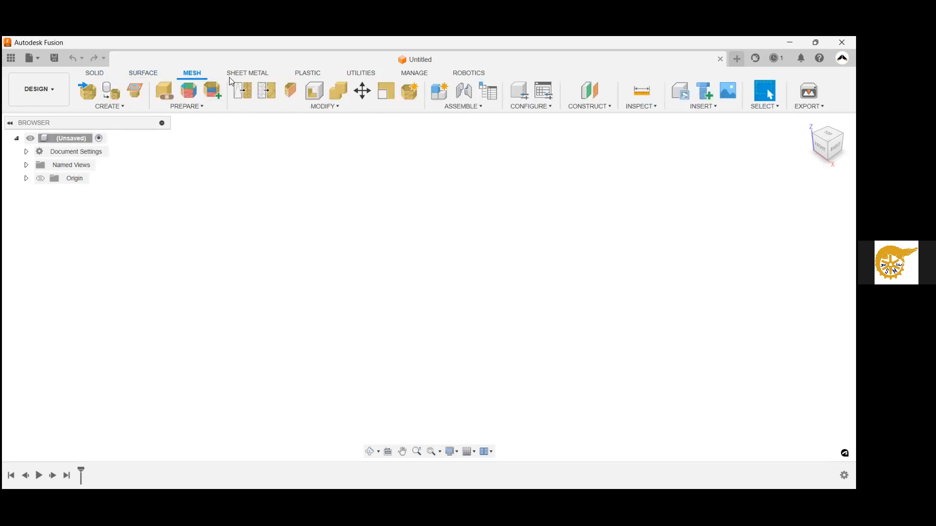
{"action": "left_click", "coordinate": [247, 74]}
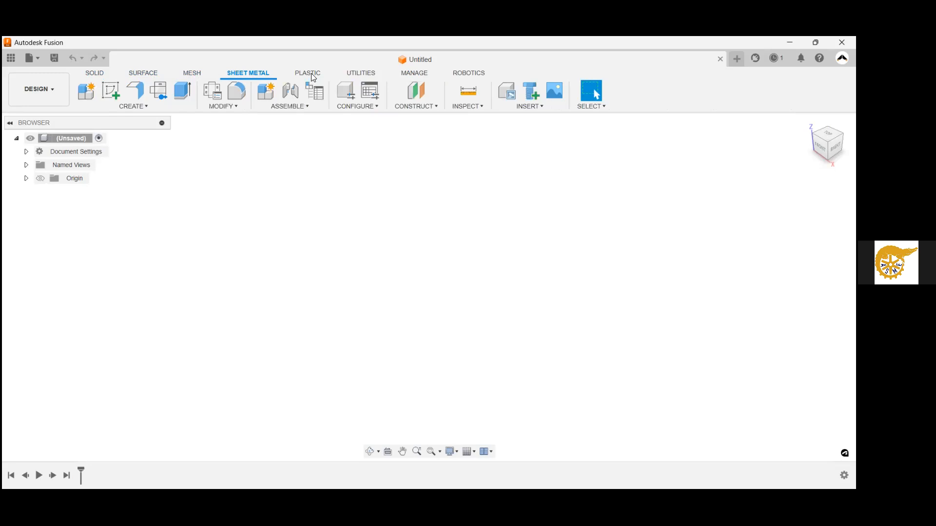
{"action": "left_click", "coordinate": [312, 74]}
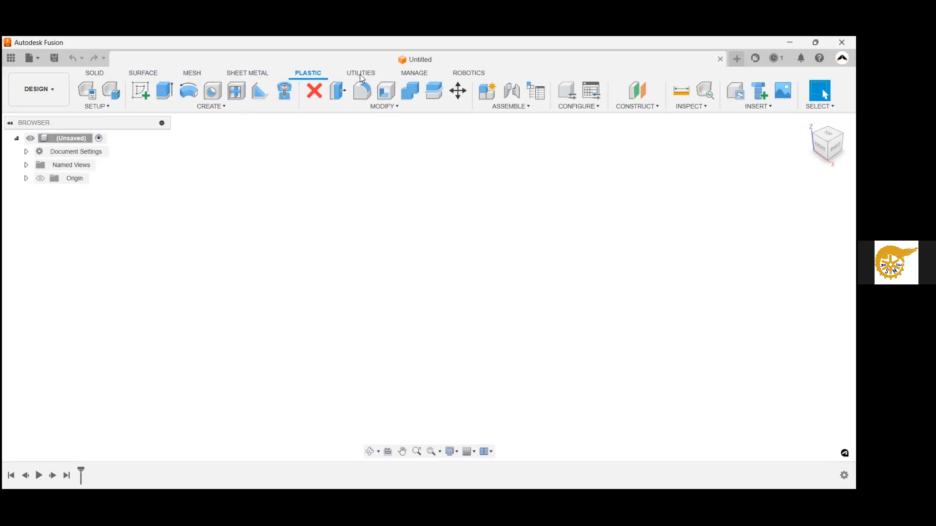
{"action": "left_click", "coordinate": [362, 78]}
{"action": "left_click", "coordinate": [407, 78]}
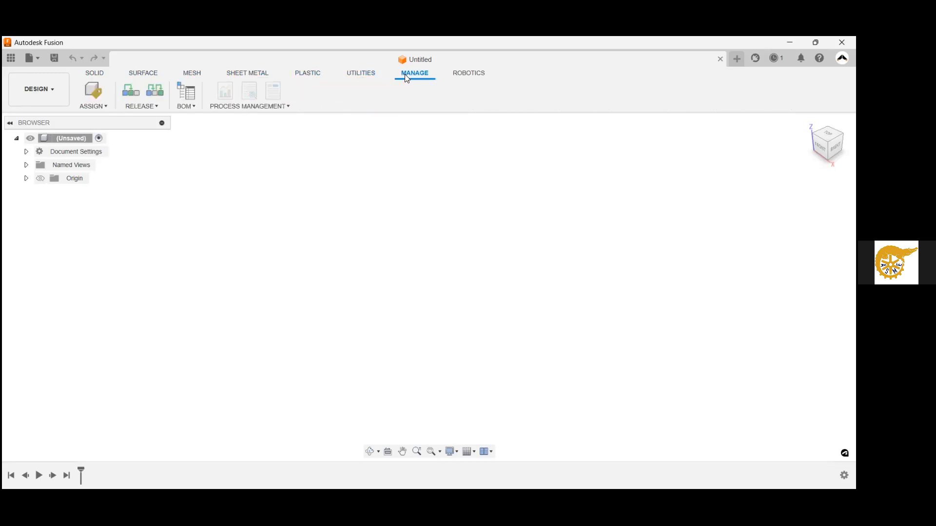
{"action": "left_click", "coordinate": [94, 74]}
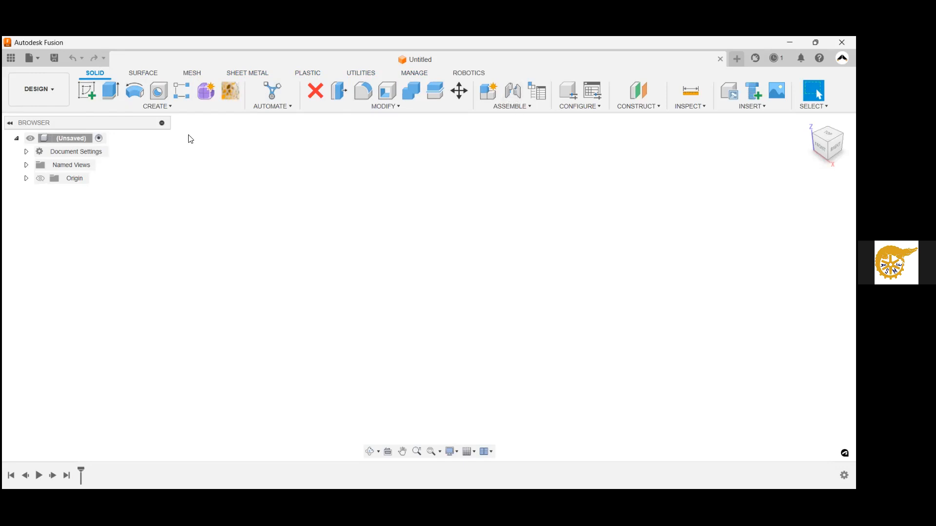
{"action": "left_click", "coordinate": [42, 94]}
{"action": "left_click", "coordinate": [42, 93]}
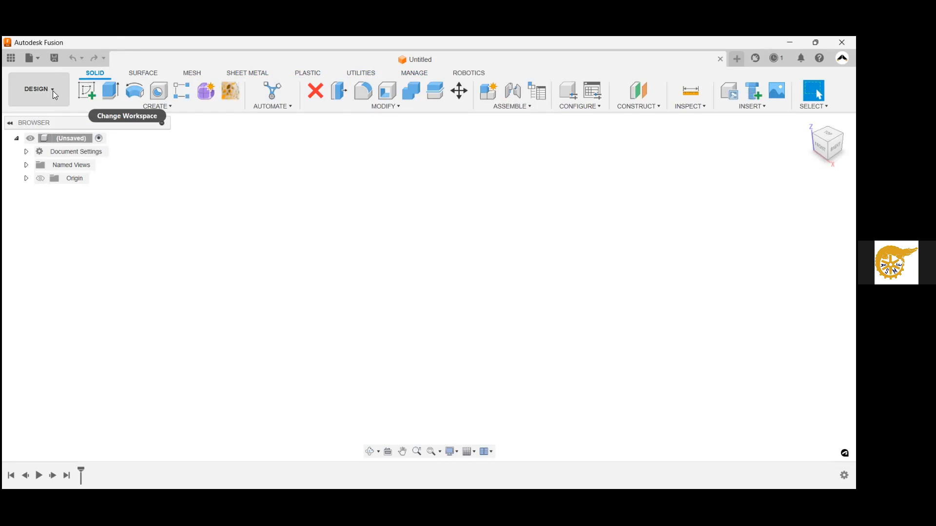
{"action": "left_click", "coordinate": [53, 90]}
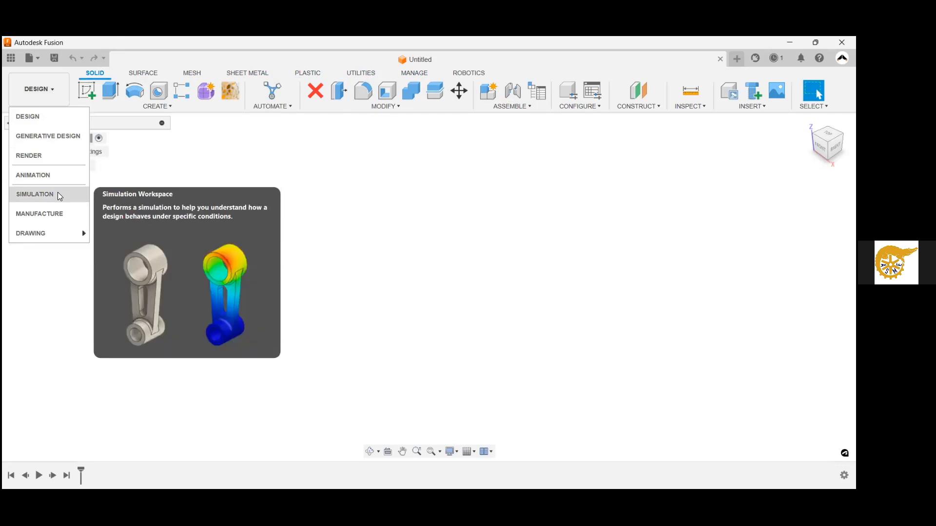
{"action": "mouse_move", "coordinate": [65, 237]}
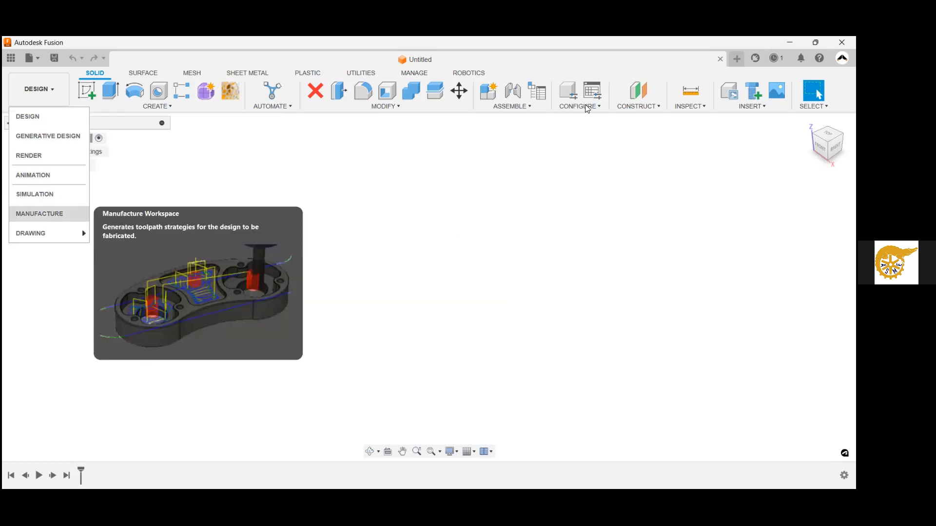
{"action": "left_click", "coordinate": [449, 161]}
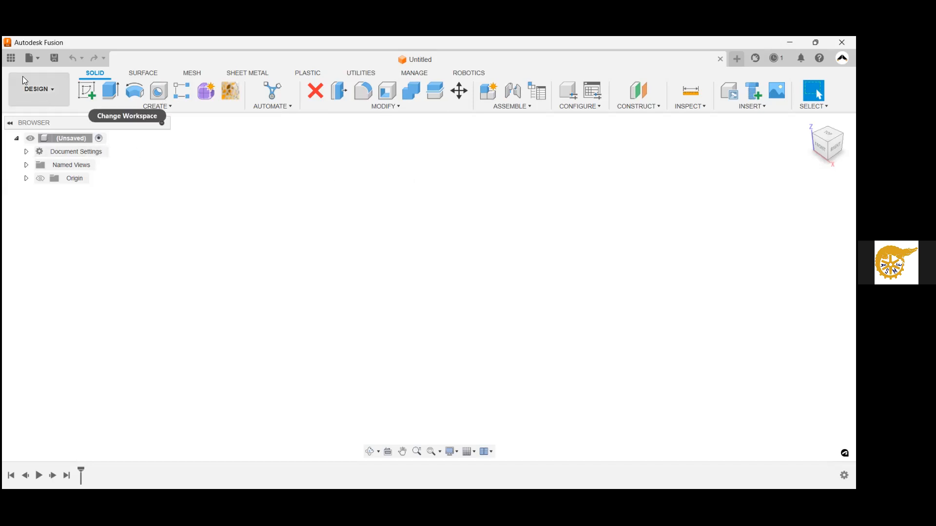
Browse the stored projects and sample libraries and open the Simulation Samples project
{"action": "left_click", "coordinate": [14, 60]}
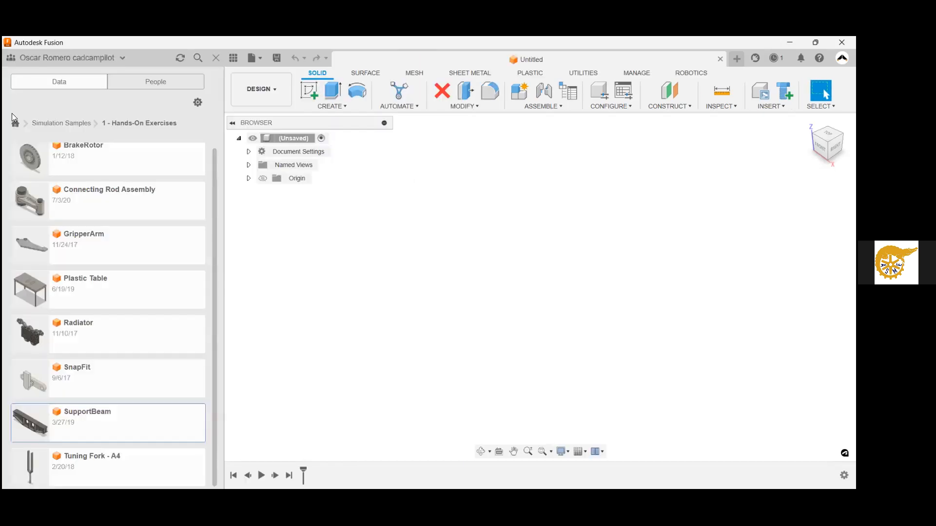
{"action": "left_click", "coordinate": [14, 124]}
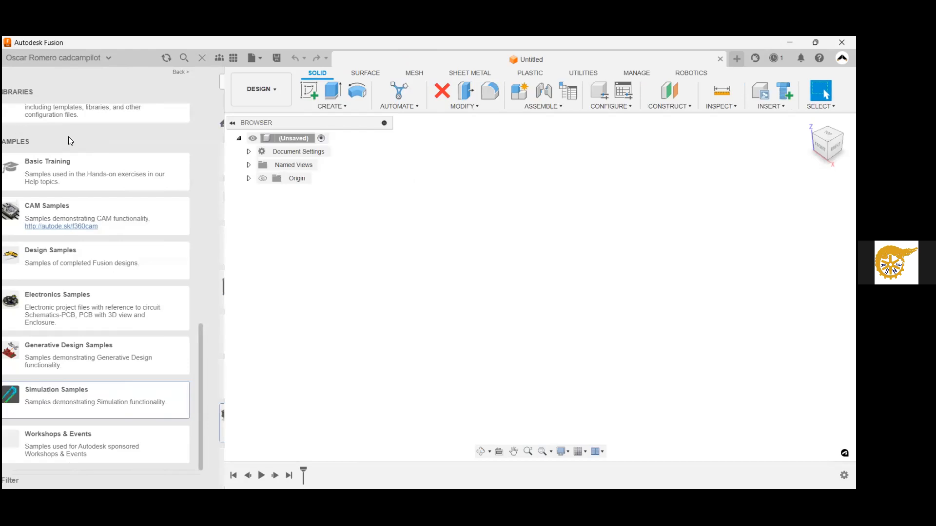
{"action": "scroll", "coordinate": [94, 199], "scroll_direction": "up", "scroll_amount": 3}
{"action": "scroll", "coordinate": [94, 199], "scroll_direction": "up", "scroll_amount": 10}
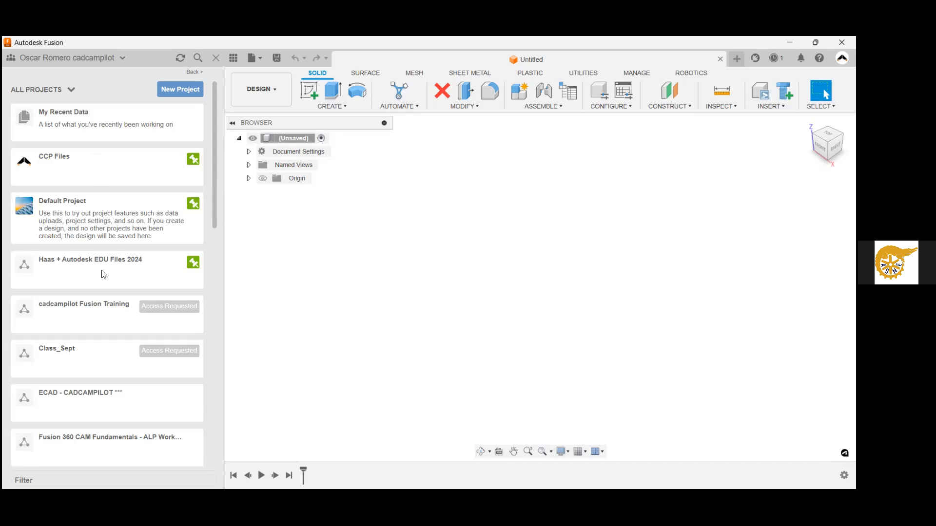
{"action": "scroll", "coordinate": [99, 270], "scroll_direction": "down", "scroll_amount": 7}
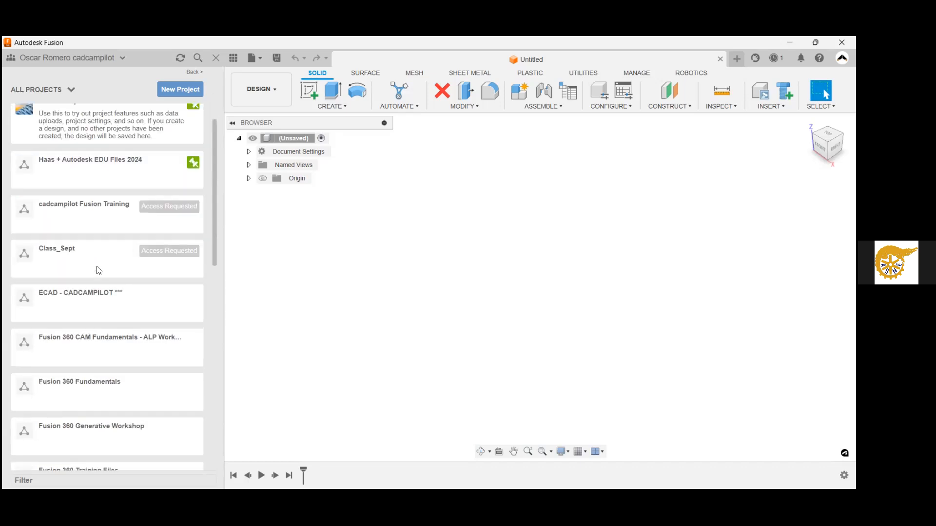
{"action": "scroll", "coordinate": [99, 270], "scroll_direction": "down", "scroll_amount": 6}
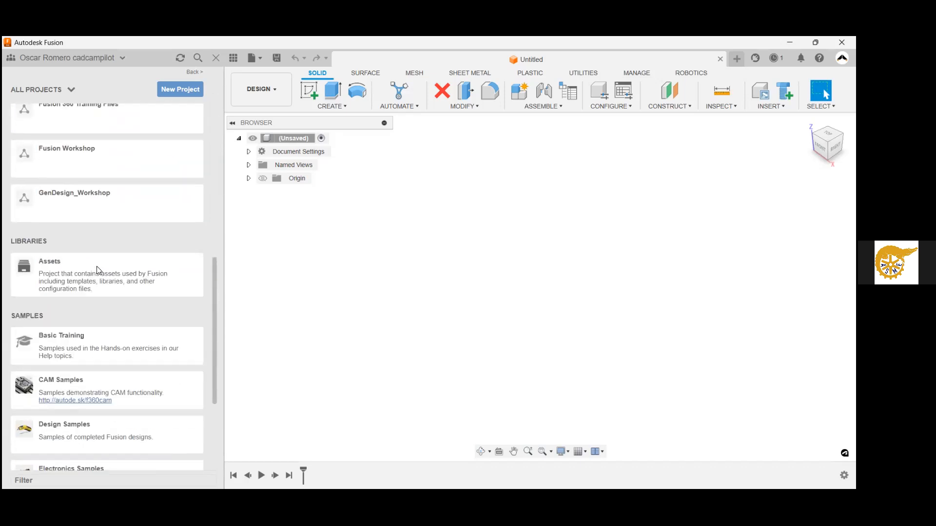
{"action": "scroll", "coordinate": [98, 270], "scroll_direction": "down", "scroll_amount": 2}
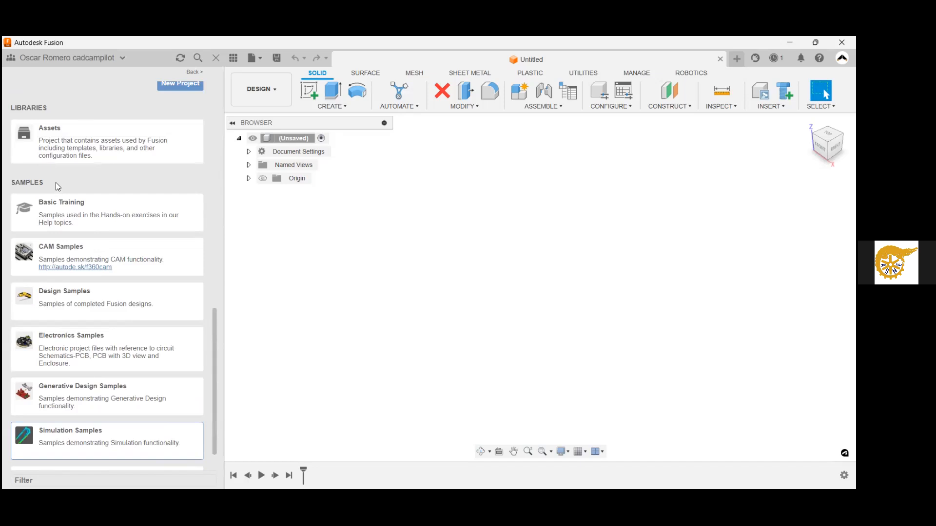
{"action": "scroll", "coordinate": [55, 182], "scroll_direction": "down", "scroll_amount": 1}
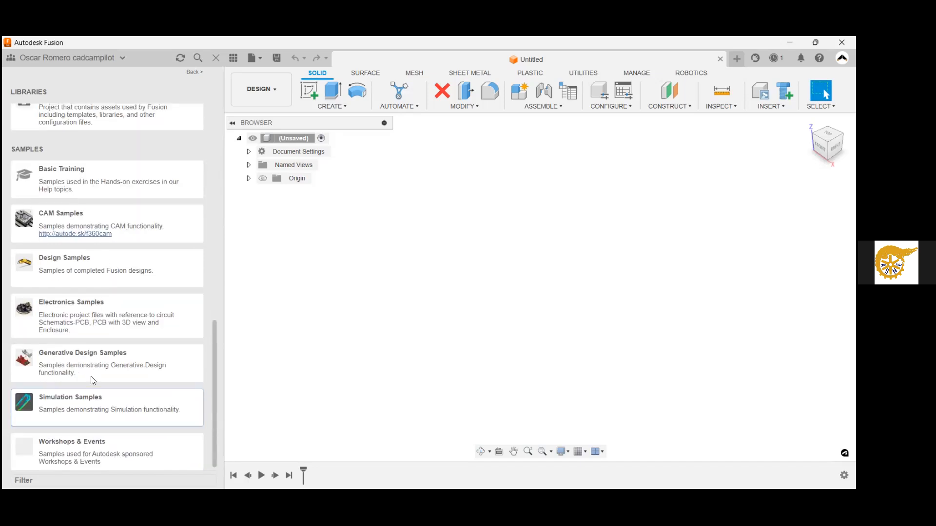
{"action": "scroll", "coordinate": [91, 400], "scroll_direction": "down", "scroll_amount": 1}
{"action": "left_click", "coordinate": [90, 401]}
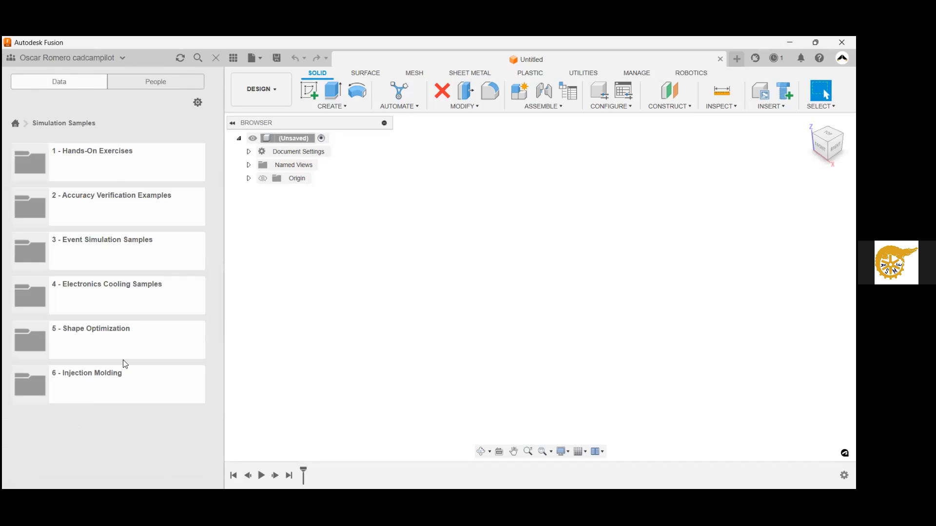
Open the SupportBeam model from the 1 - Hands-On Exercises folder
{"action": "left_click", "coordinate": [96, 168]}
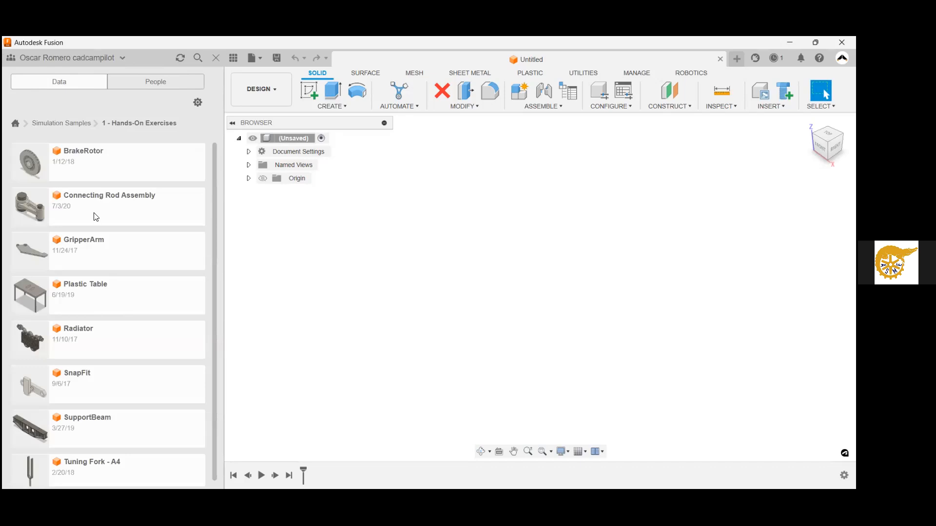
{"action": "scroll", "coordinate": [96, 371], "scroll_direction": "down", "scroll_amount": 1}
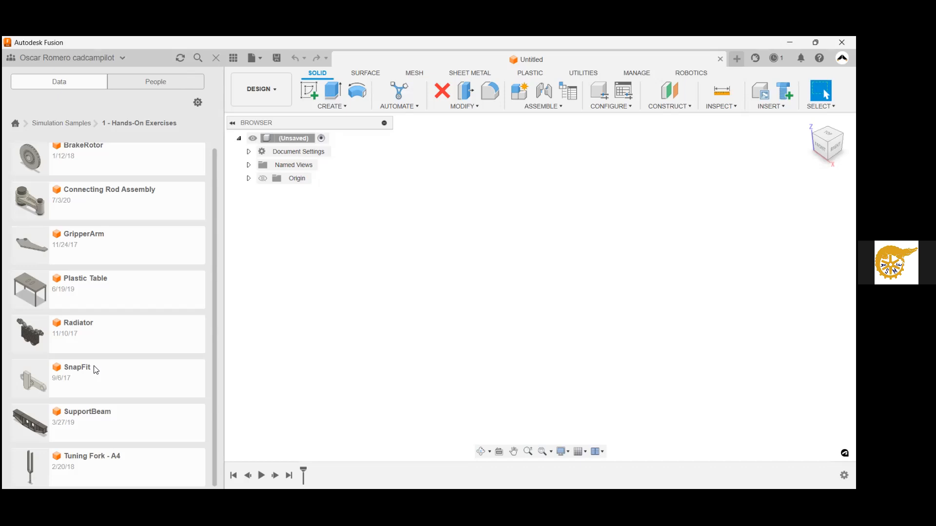
{"action": "left_click", "coordinate": [104, 414]}
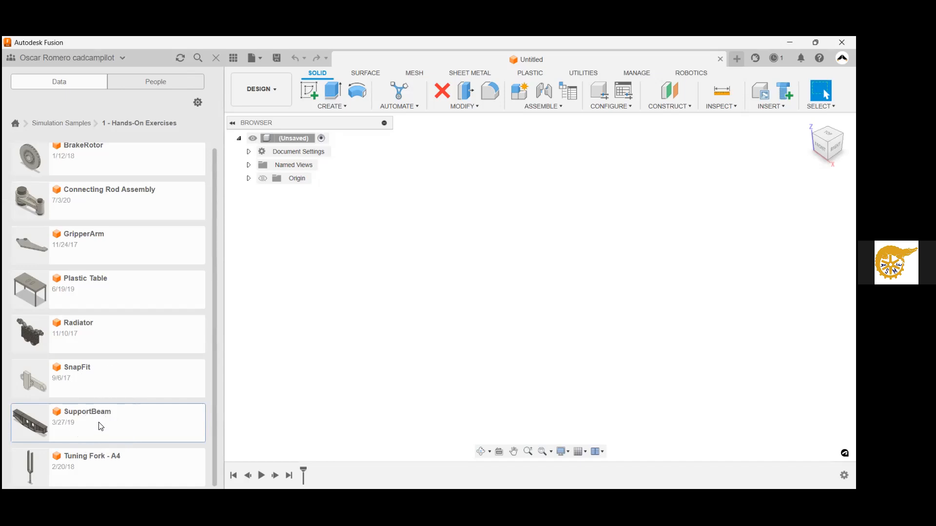
{"action": "double_click", "coordinate": [99, 426]}
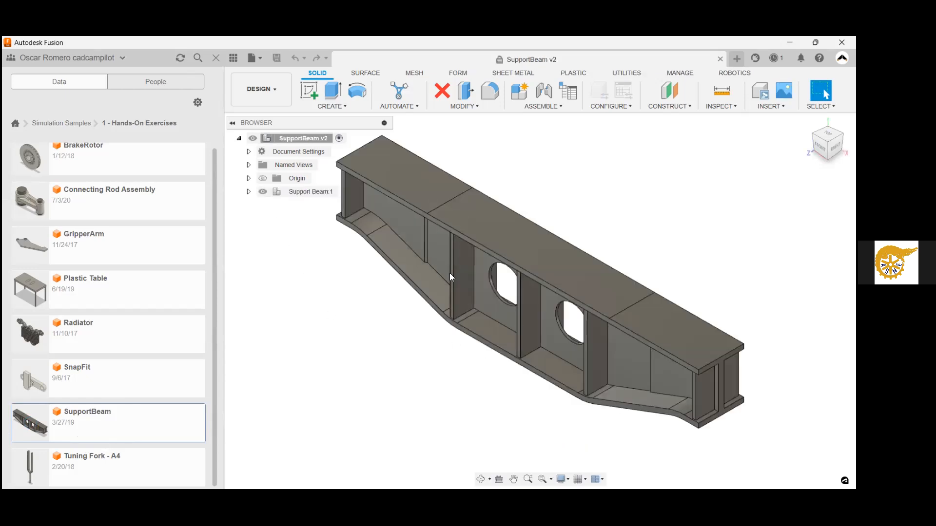
Inspect the support beam from several angles and switch it to the Simulation workspace to set up a new study
{"action": "scroll", "coordinate": [458, 369], "scroll_direction": "down", "scroll_amount": 2}
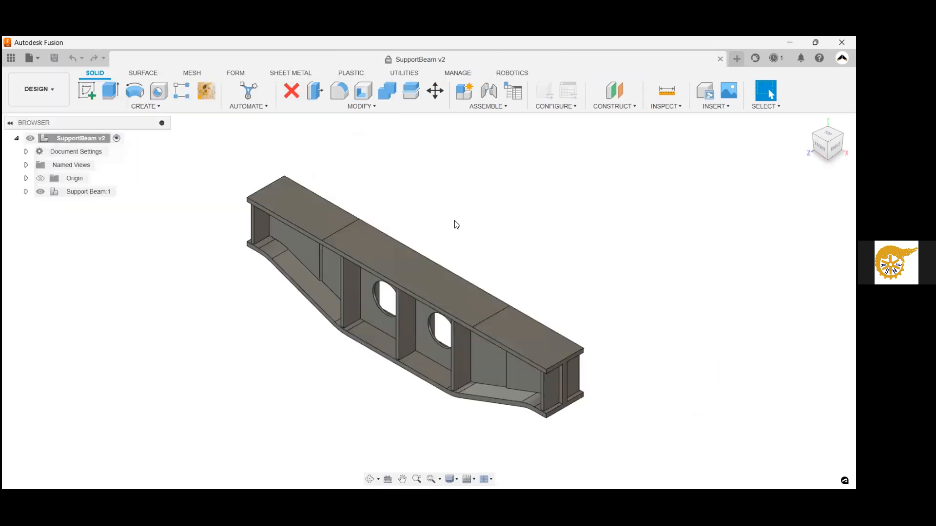
{"action": "scroll", "coordinate": [456, 225], "scroll_direction": "up", "scroll_amount": 4}
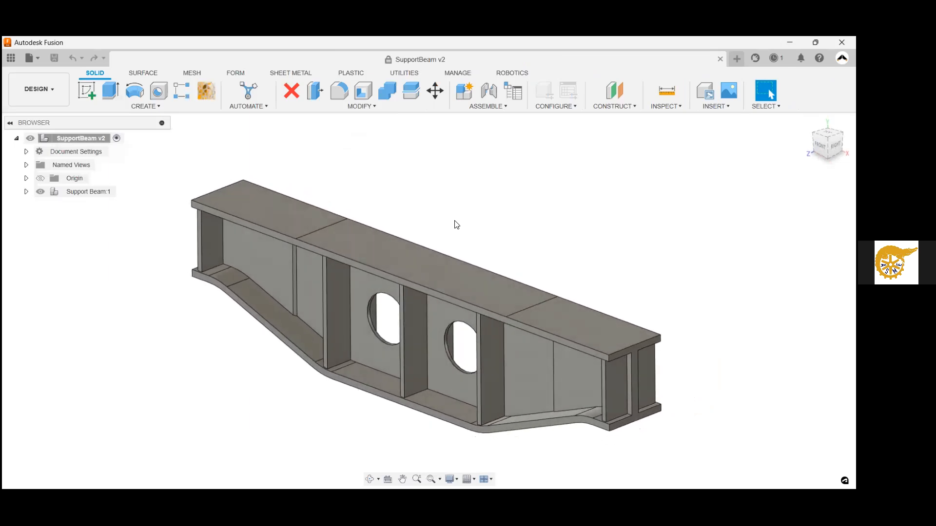
{"action": "middle_click_drag", "start_coordinate": [454, 221], "coordinate": [454, 221], "text": "shift"}
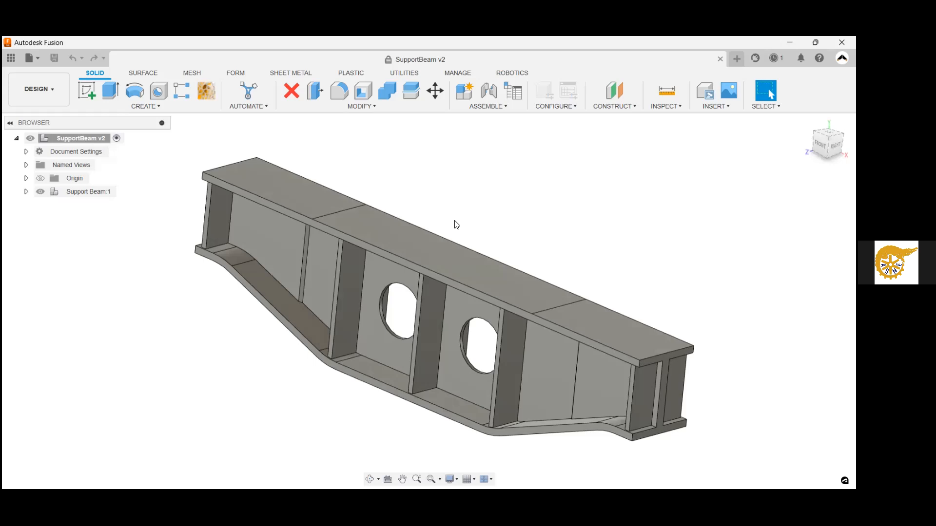
{"action": "middle_click_drag", "start_coordinate": [457, 224], "coordinate": [457, 225], "text": "shift"}
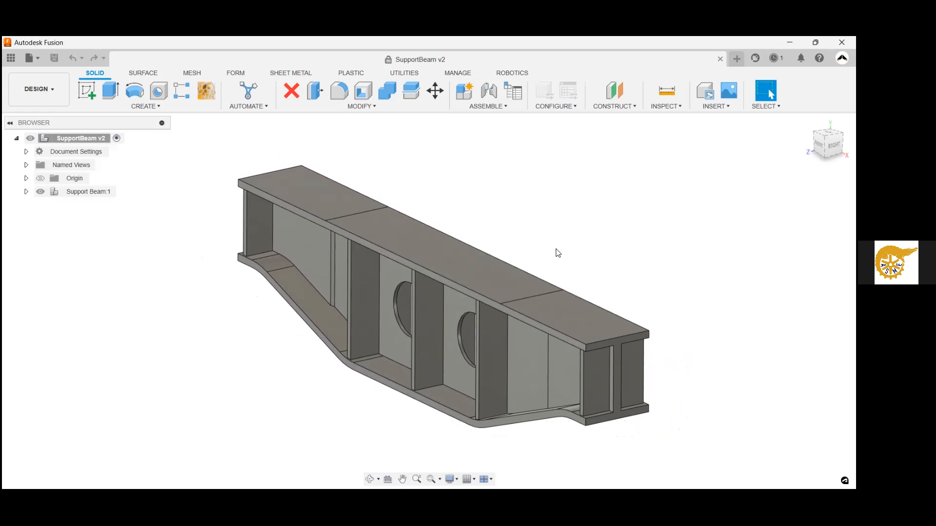
{"action": "middle_click_drag", "start_coordinate": [558, 253], "coordinate": [558, 253], "text": "shift"}
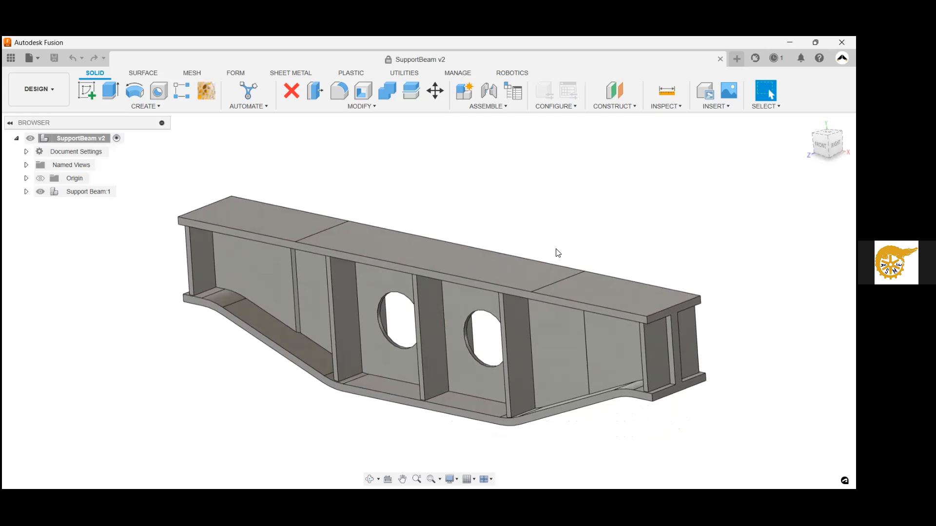
{"action": "middle_click_drag", "start_coordinate": [558, 253], "coordinate": [558, 252], "text": "shift"}
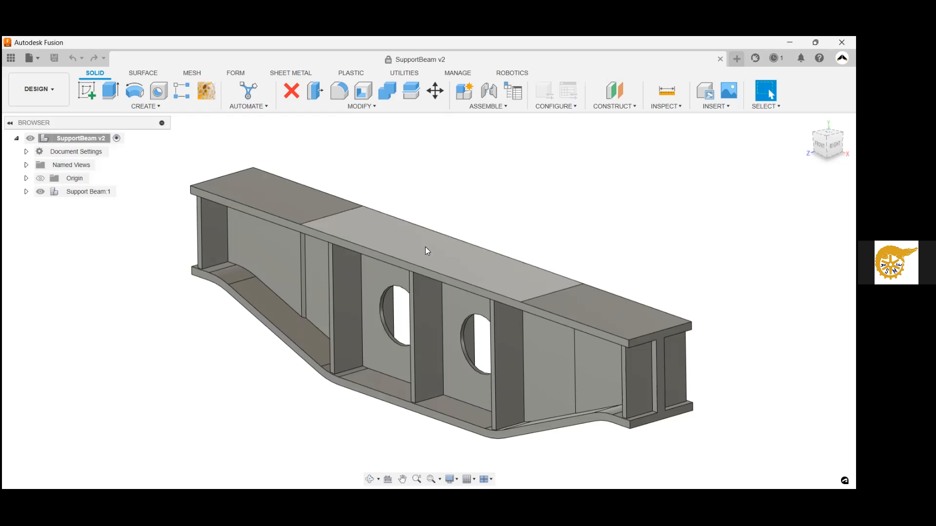
{"action": "left_click", "coordinate": [55, 96]}
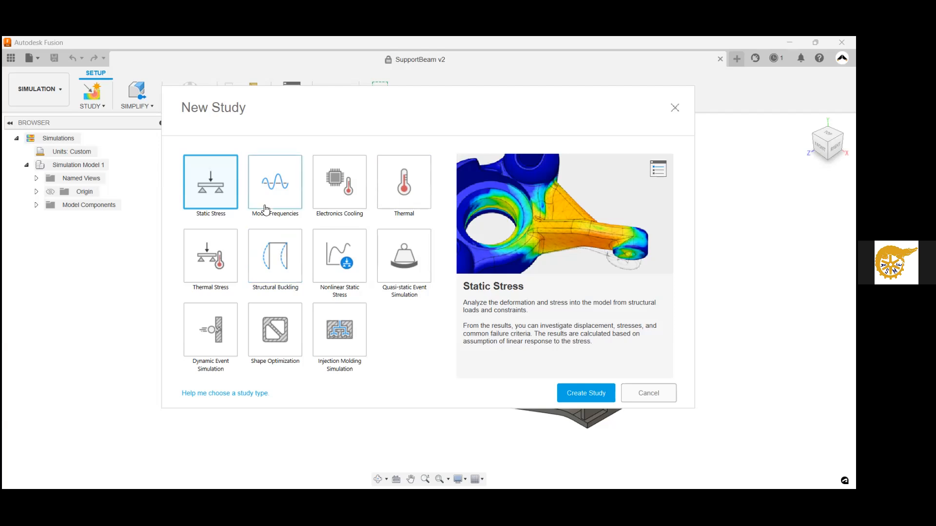
Compare the descriptions of the Static Stress, Modal Frequencies, Electronics Cooling, Thermal and Thermal Stress study types
{"action": "left_click", "coordinate": [220, 195]}
{"action": "left_click", "coordinate": [218, 203]}
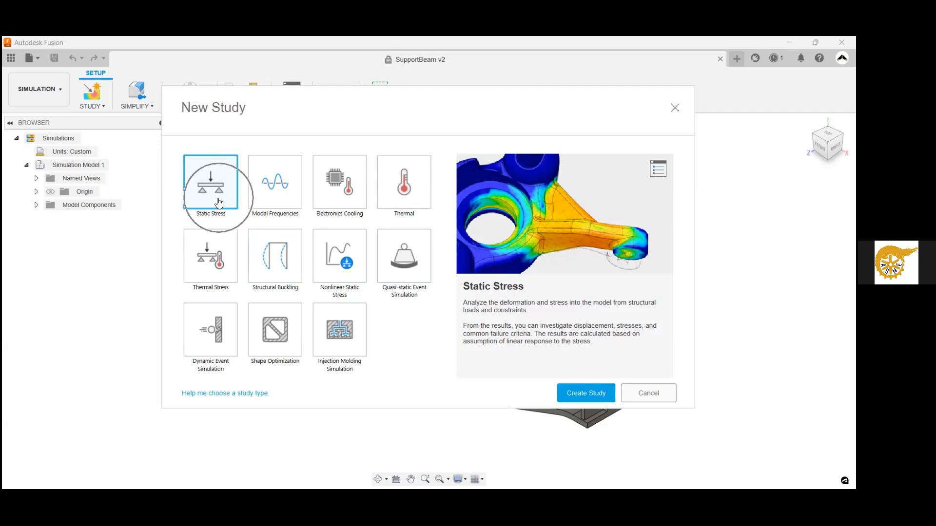
{"action": "left_click", "coordinate": [278, 204]}
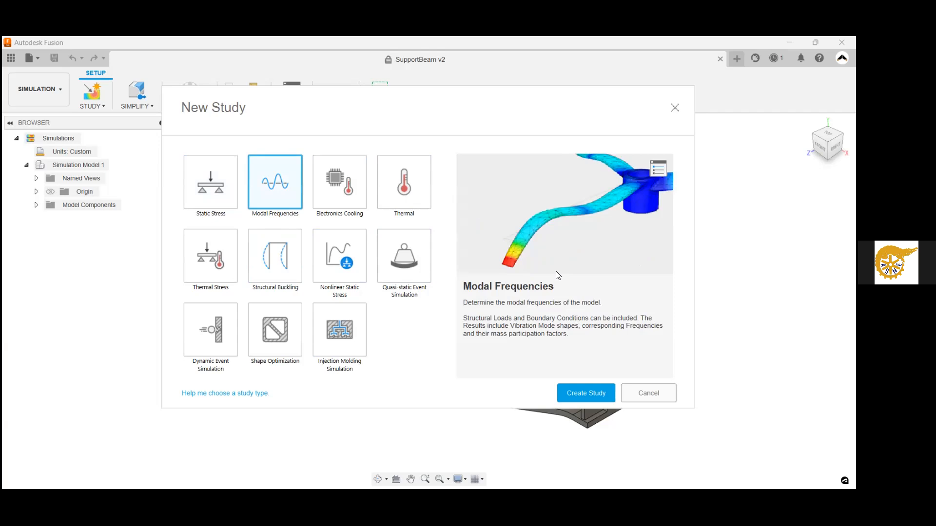
{"action": "left_click", "coordinate": [354, 201]}
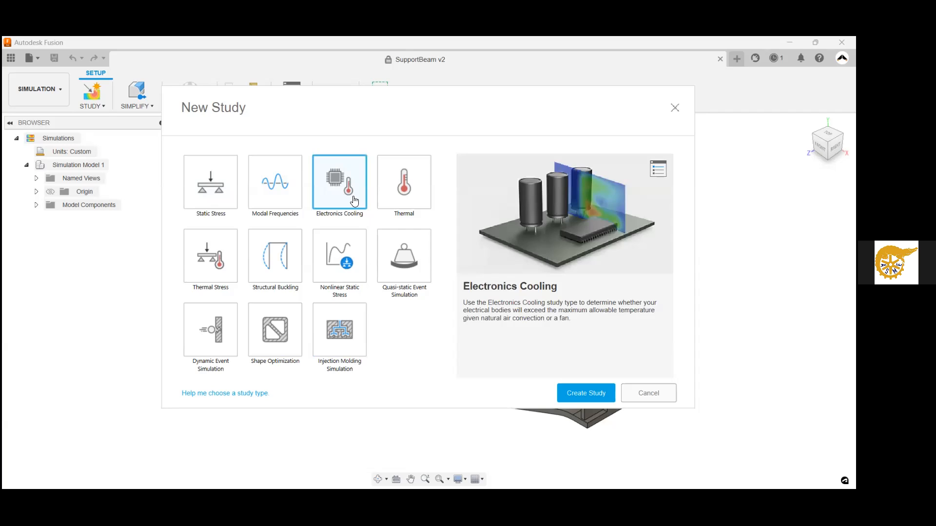
{"action": "left_click", "coordinate": [405, 205]}
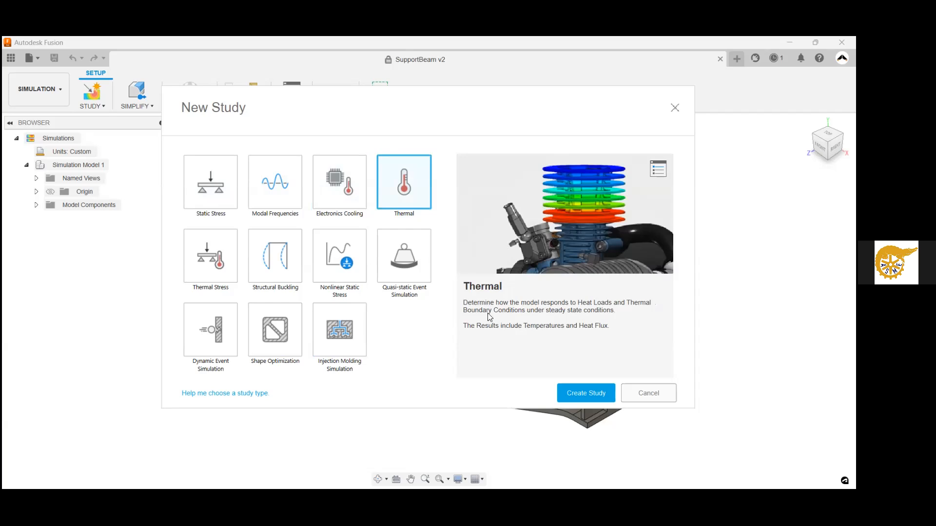
{"action": "left_click", "coordinate": [227, 282]}
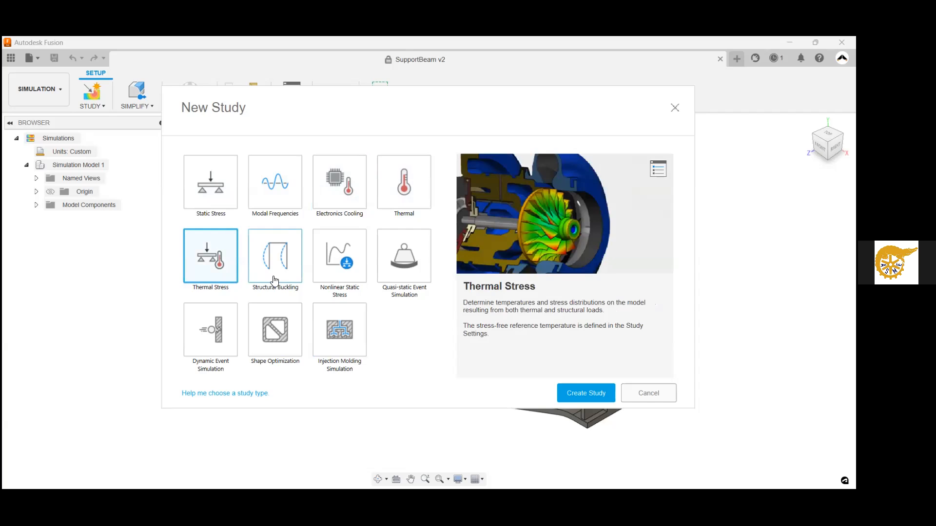
Create a Static Stress study for the support beam and look over its study and load case entries
{"action": "left_click", "coordinate": [211, 186]}
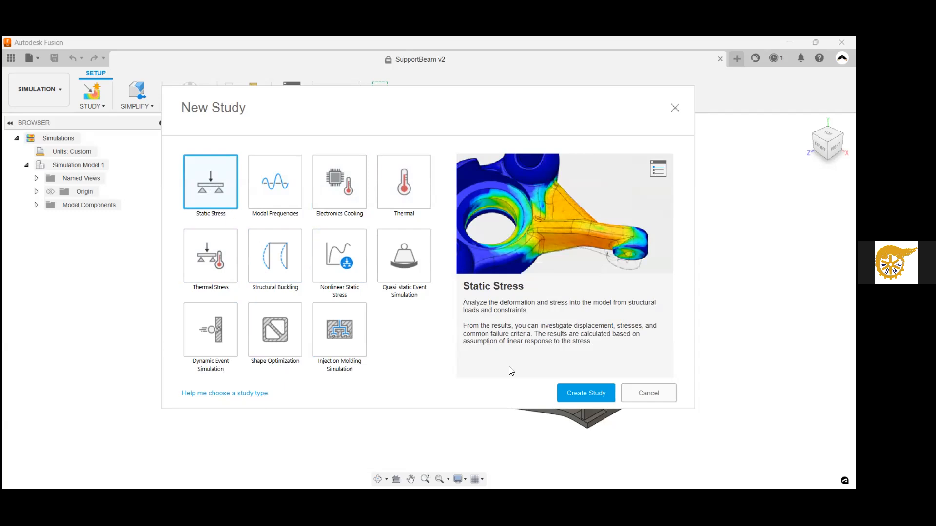
{"action": "left_click", "coordinate": [578, 395]}
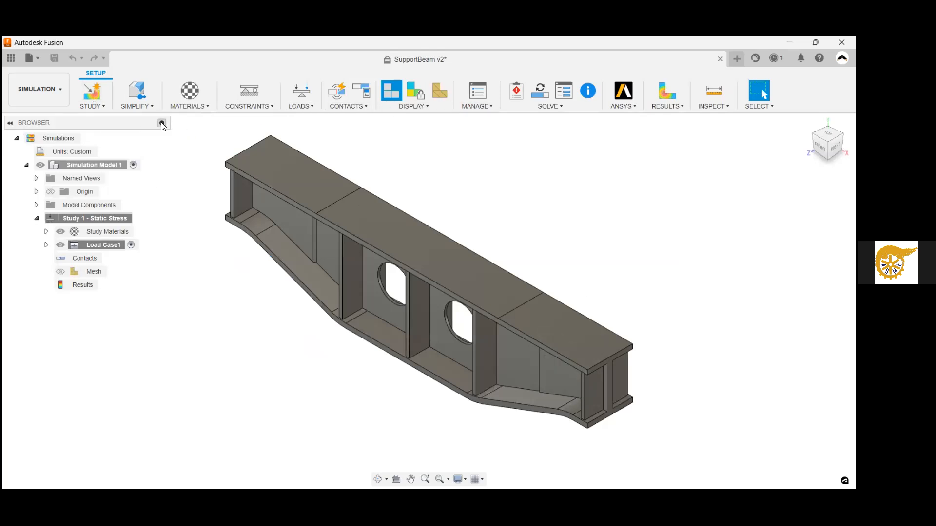
{"action": "key", "text": "ctrl"}
{"action": "mouse_move", "coordinate": [86, 224]}
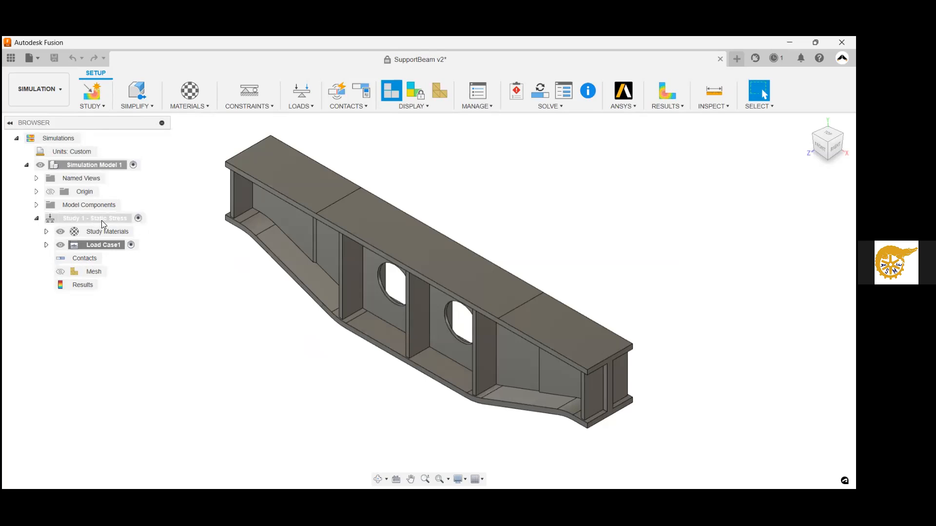
{"action": "double_click", "coordinate": [101, 221]}
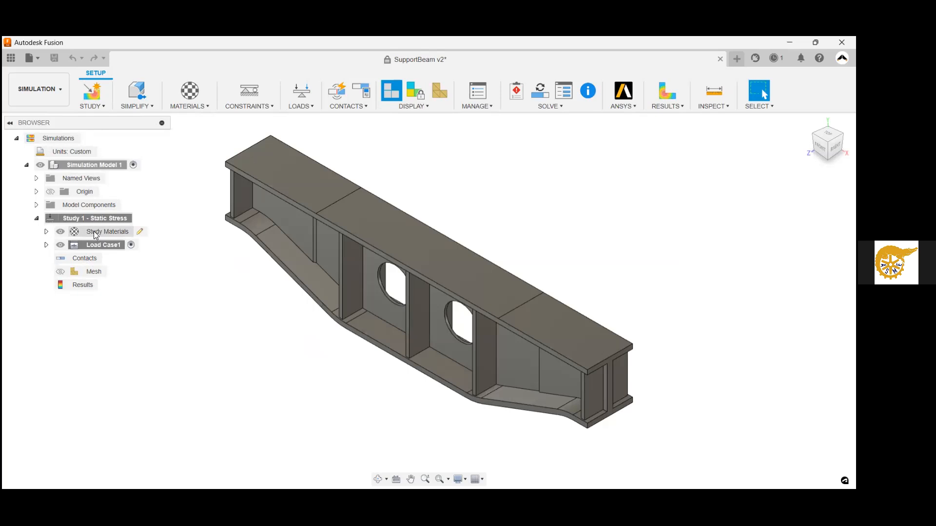
{"action": "double_click", "coordinate": [90, 244]}
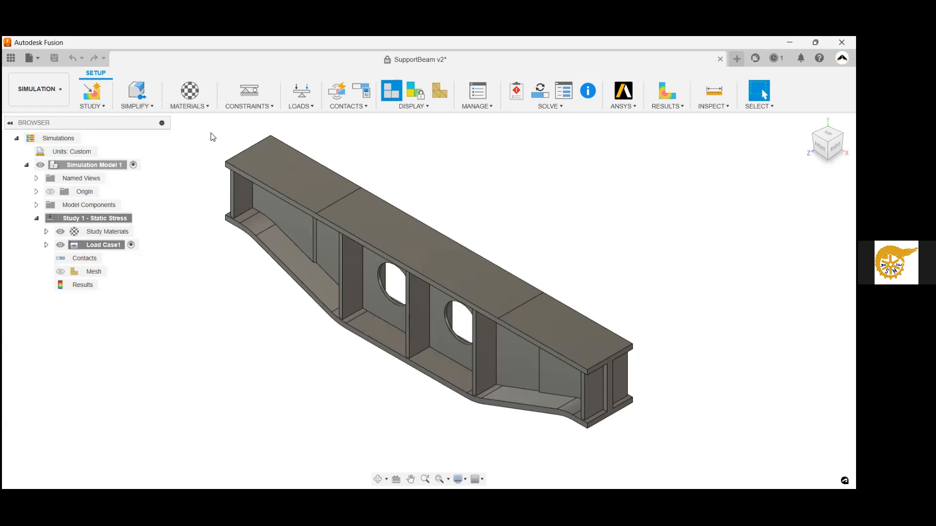
Look through the Simplify environment's create and modify tools for the beam, and return to the study setup
{"action": "scroll", "coordinate": [398, 160], "scroll_direction": "up", "scroll_amount": 1}
{"action": "middle_click_drag", "start_coordinate": [398, 160], "coordinate": [398, 160], "text": "shift"}
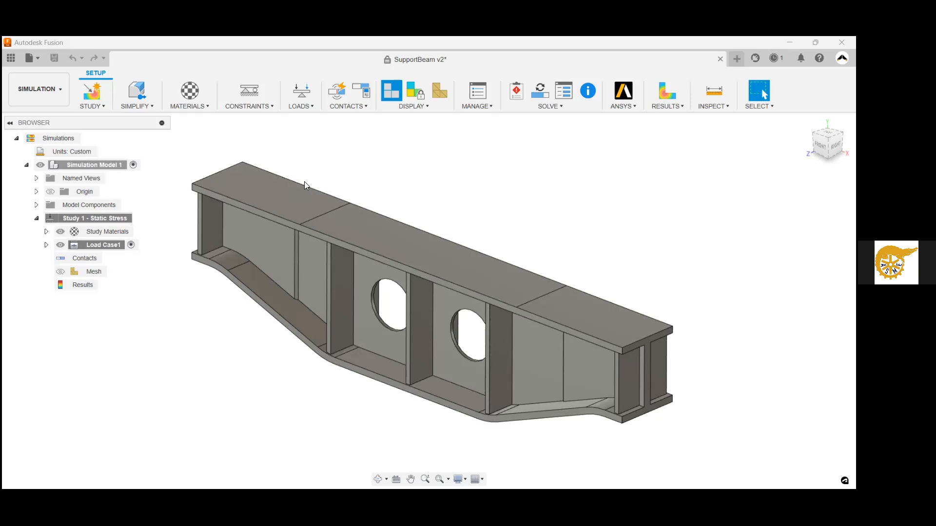
{"action": "left_click", "coordinate": [95, 101]}
{"action": "left_click", "coordinate": [101, 106]}
{"action": "left_click", "coordinate": [138, 93]}
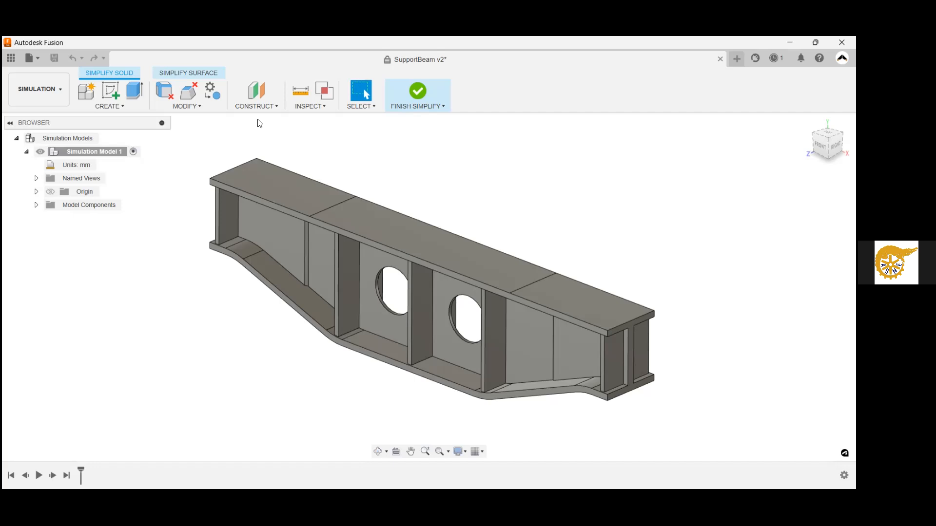
{"action": "left_click", "coordinate": [186, 106]}
{"action": "left_click", "coordinate": [420, 97]}
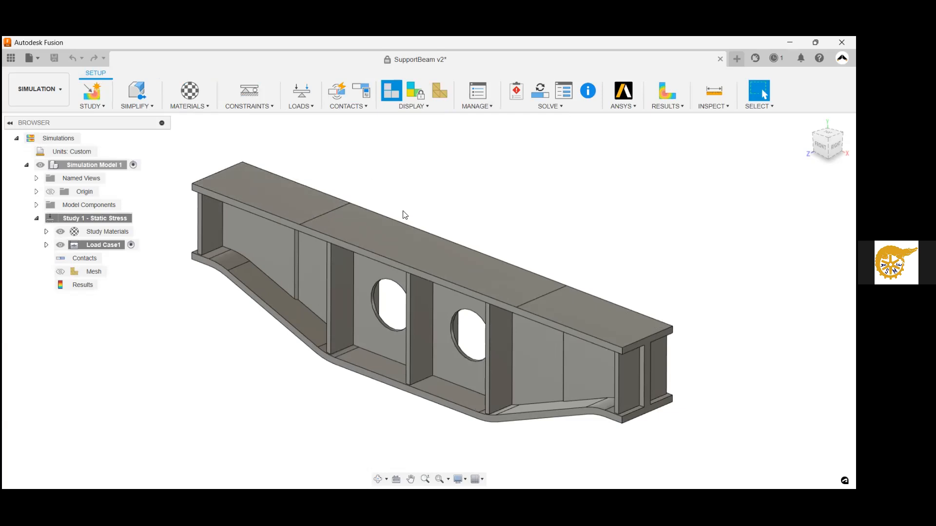
Open the study materials of the static stress study and review the view filter and material library choices
{"action": "left_click", "coordinate": [203, 106]}
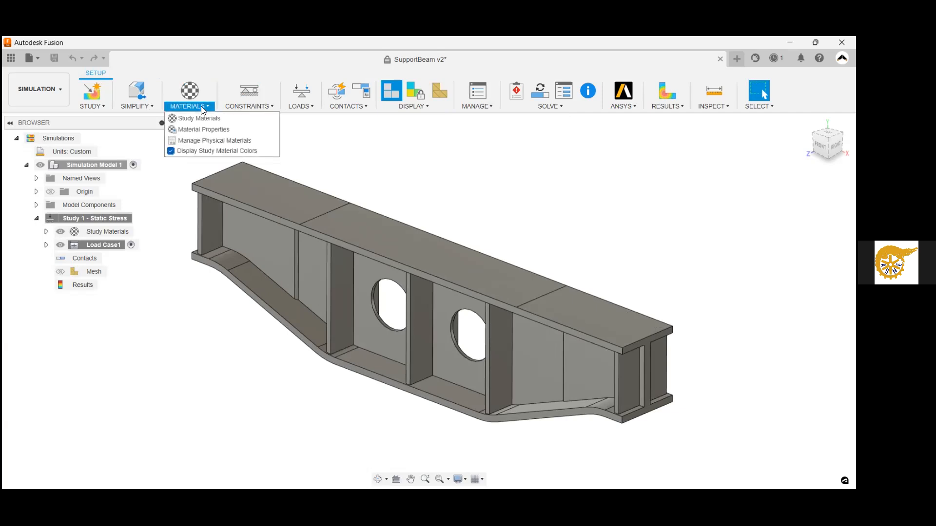
{"action": "left_click", "coordinate": [244, 118]}
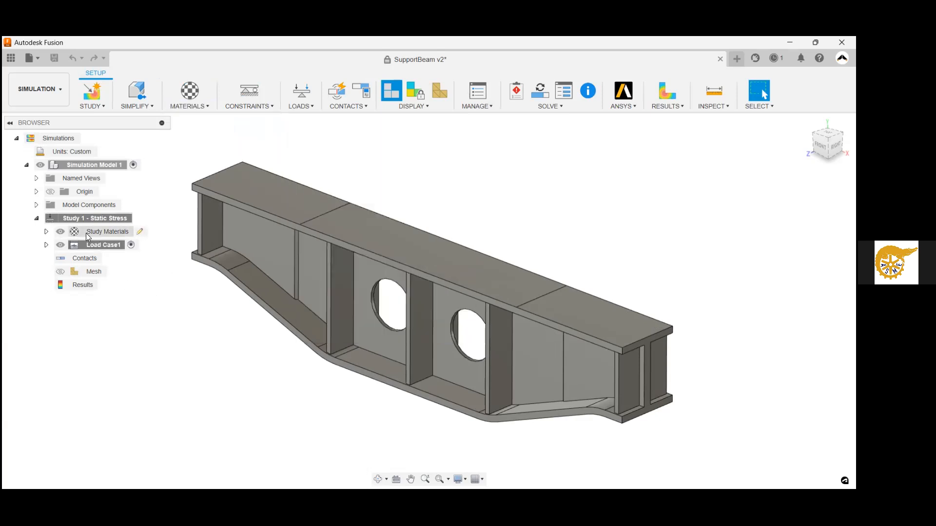
{"action": "left_click", "coordinate": [139, 233]}
{"action": "left_click", "coordinate": [141, 233]}
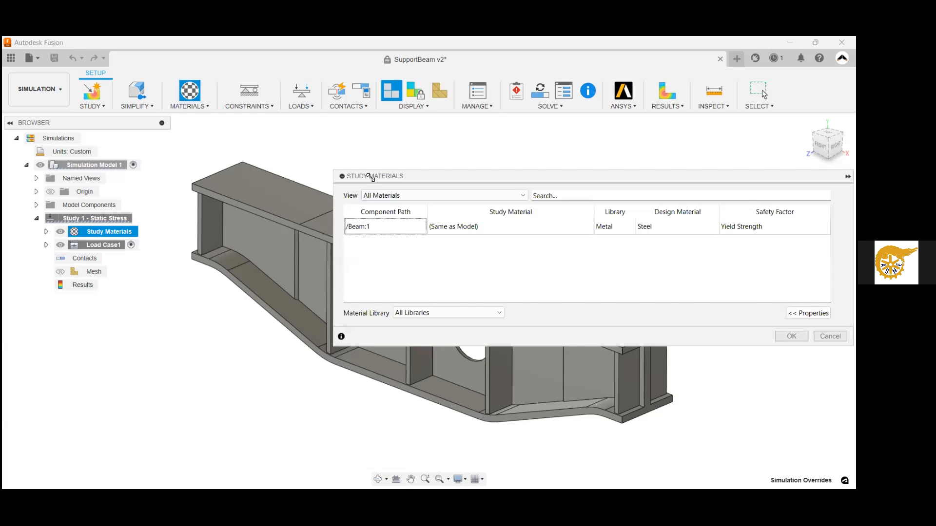
{"action": "left_click_drag", "start_coordinate": [487, 176], "coordinate": [331, 161]}
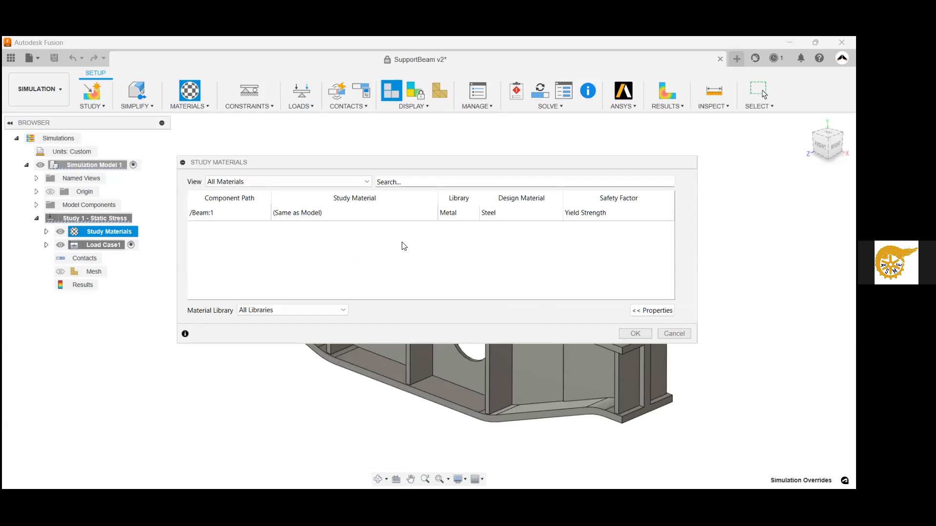
{"action": "left_click", "coordinate": [366, 183]}
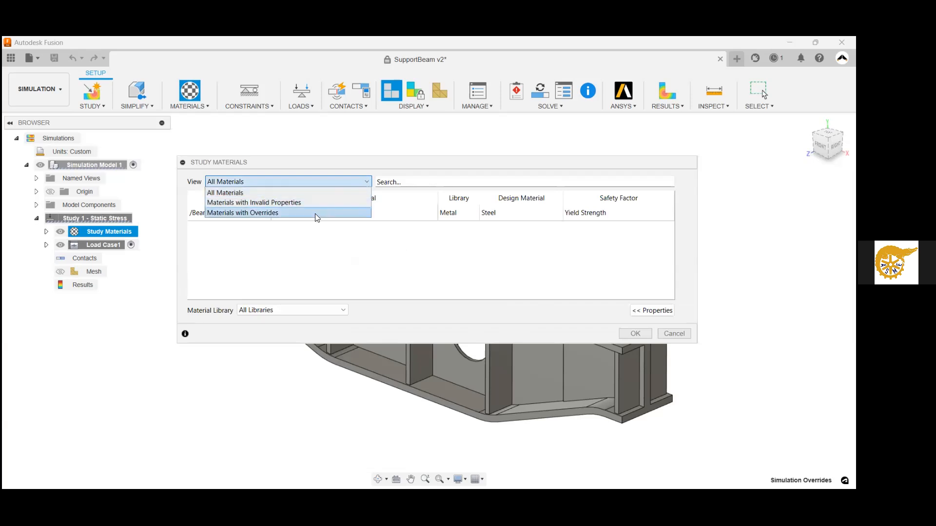
{"action": "left_click", "coordinate": [317, 182]}
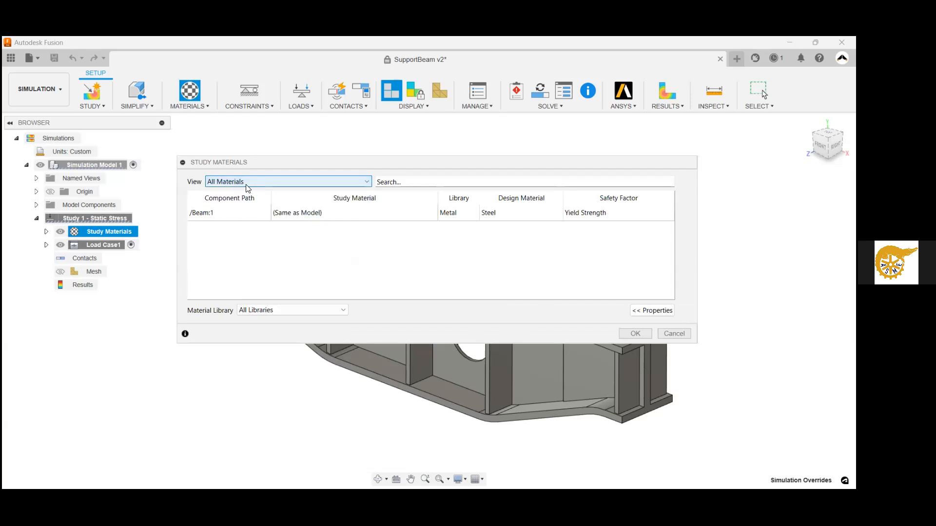
{"action": "left_click", "coordinate": [322, 309]}
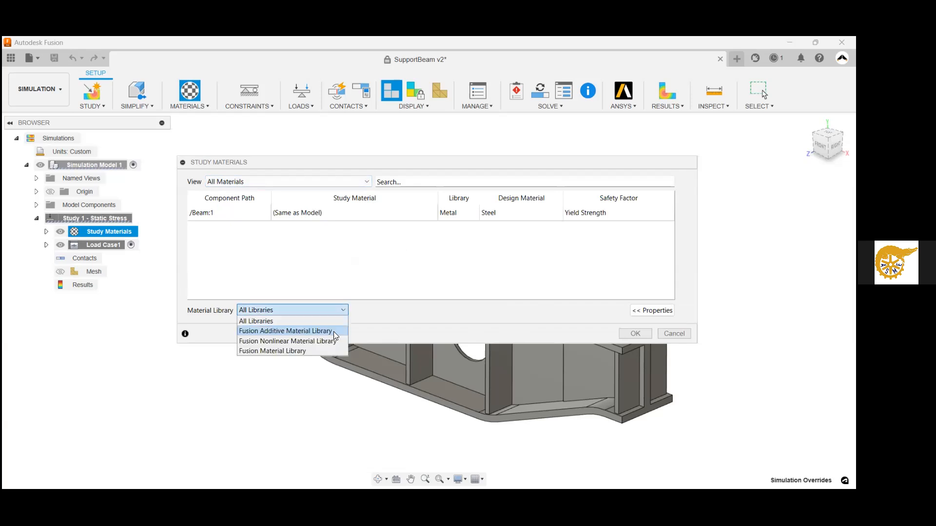
{"action": "left_click", "coordinate": [285, 312]}
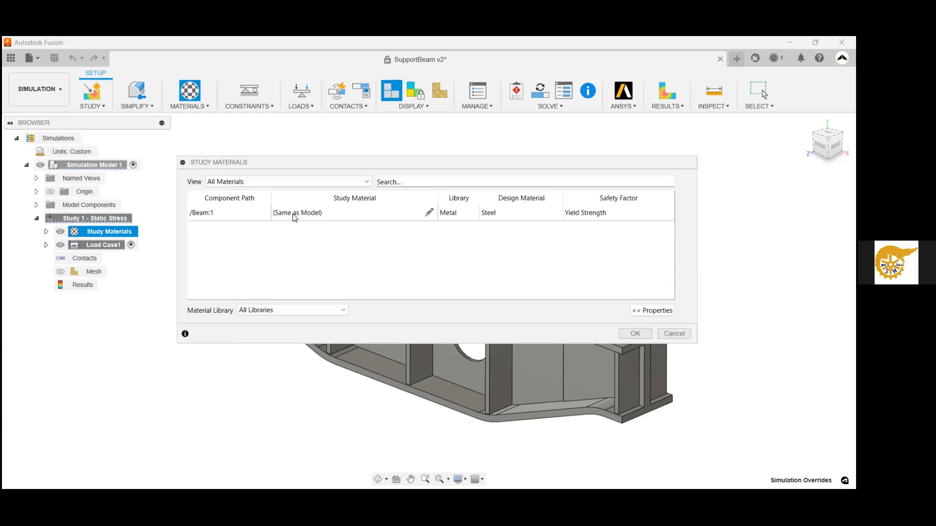
Assign Steel as the study material of the Beam:1 component
{"action": "left_click", "coordinate": [429, 215]}
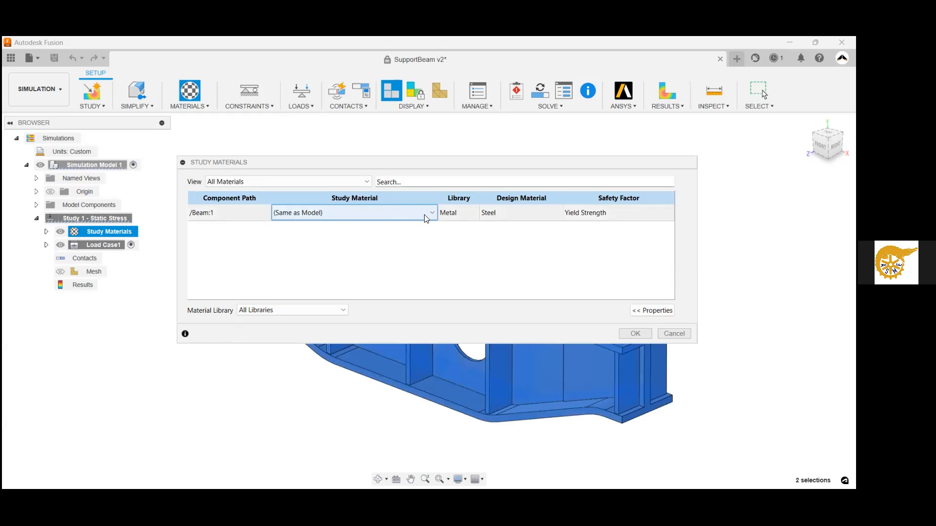
{"action": "left_click", "coordinate": [426, 217]}
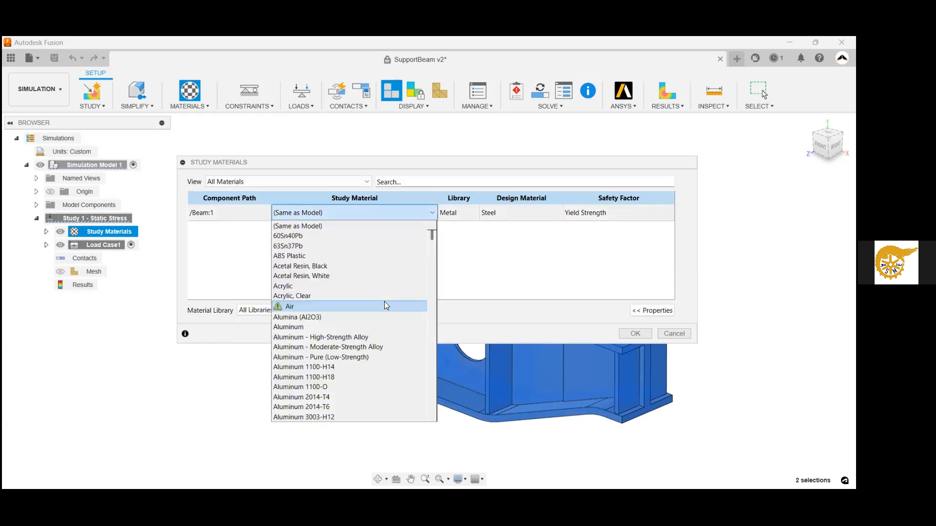
{"action": "scroll", "coordinate": [384, 305], "scroll_direction": "down", "scroll_amount": 6}
{"action": "scroll", "coordinate": [386, 306], "scroll_direction": "down", "scroll_amount": 10}
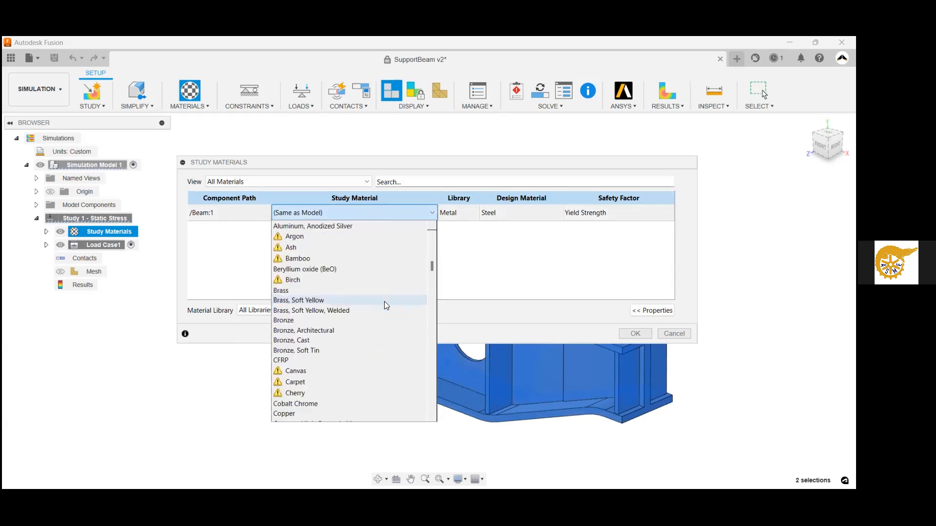
{"action": "scroll", "coordinate": [386, 306], "scroll_direction": "down", "scroll_amount": 15}
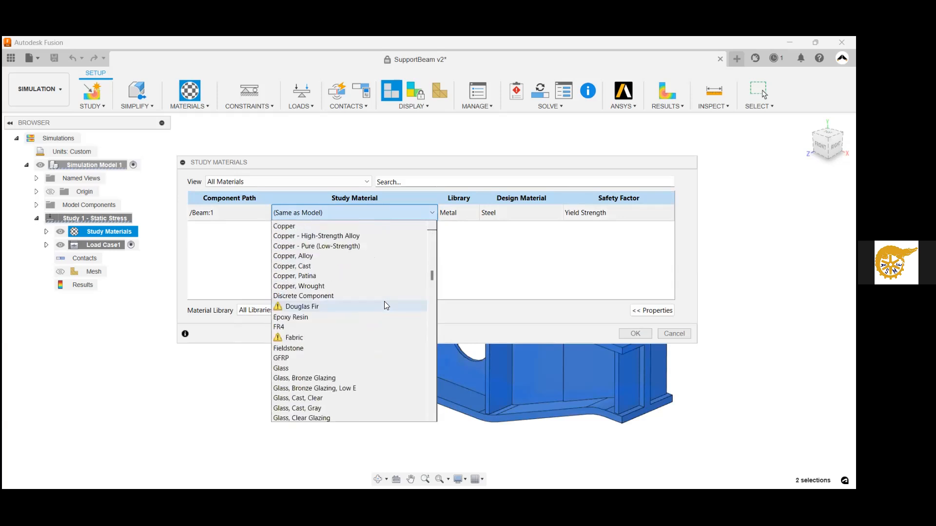
{"action": "scroll", "coordinate": [386, 305], "scroll_direction": "down", "scroll_amount": 2}
{"action": "scroll", "coordinate": [385, 306], "scroll_direction": "down", "scroll_amount": 5}
{"action": "scroll", "coordinate": [386, 306], "scroll_direction": "down", "scroll_amount": 12}
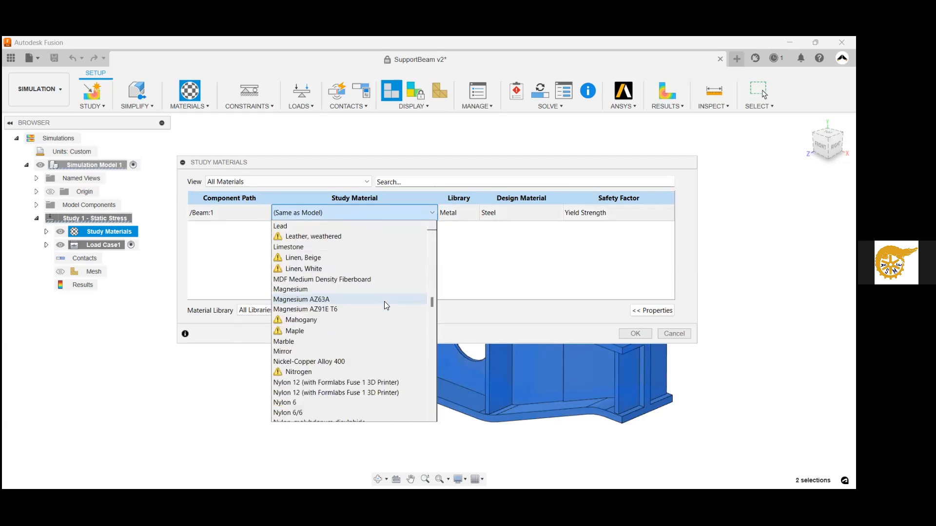
{"action": "scroll", "coordinate": [385, 302], "scroll_direction": "down", "scroll_amount": 5}
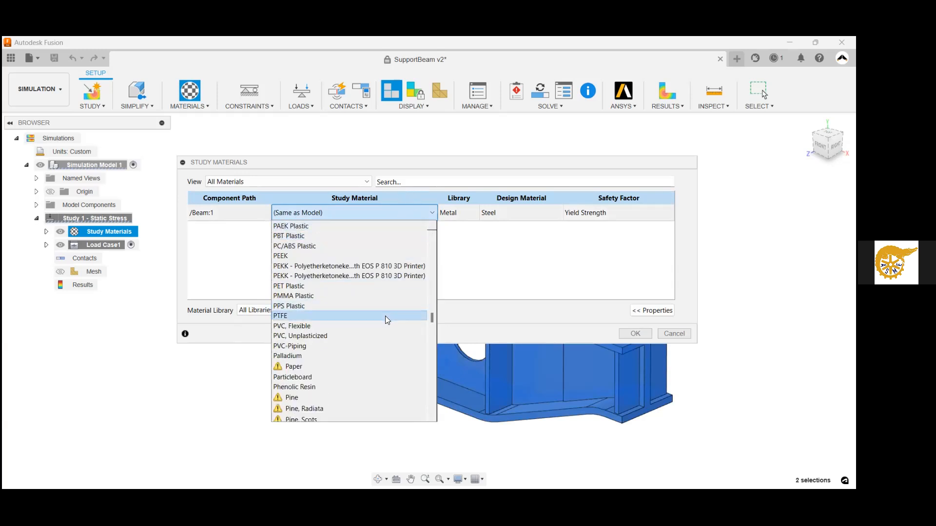
{"action": "scroll", "coordinate": [385, 315], "scroll_direction": "down", "scroll_amount": 12}
{"action": "scroll", "coordinate": [416, 329], "scroll_direction": "down", "scroll_amount": 12}
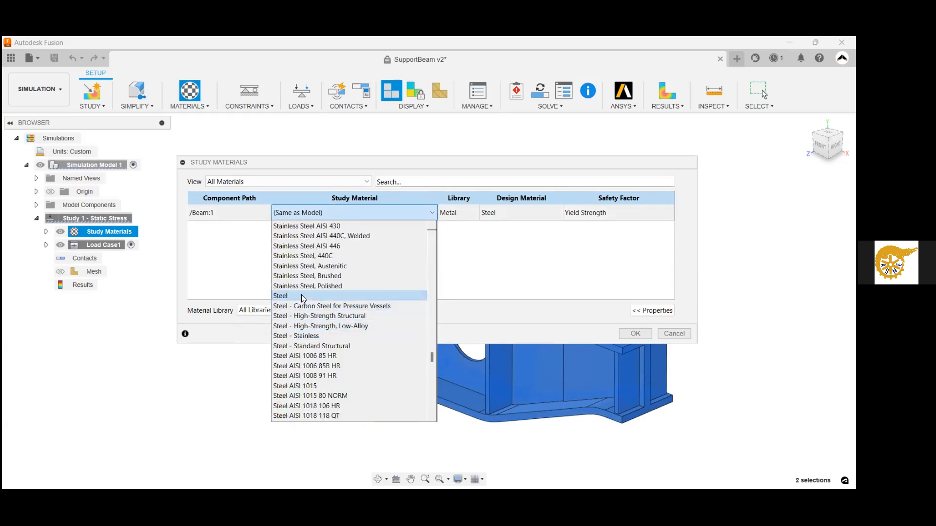
{"action": "left_click", "coordinate": [303, 299]}
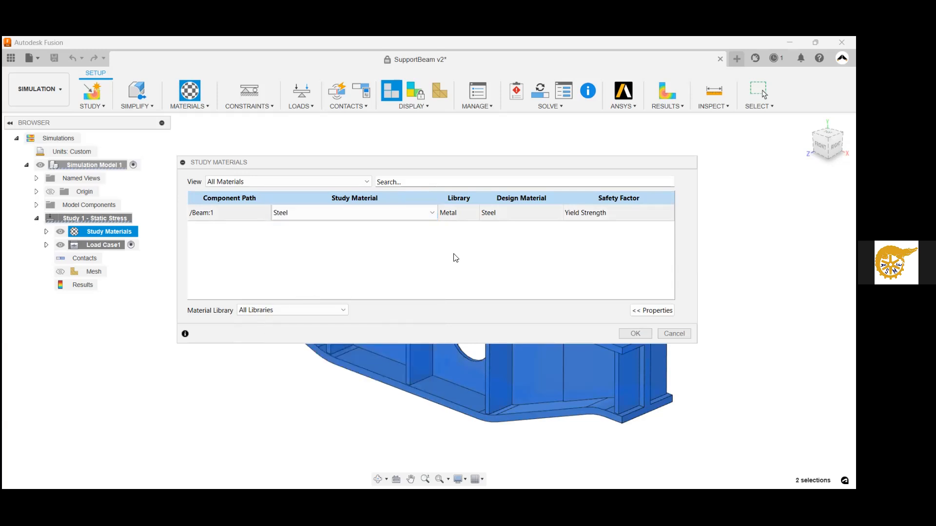
{"action": "left_click", "coordinate": [635, 334]}
{"action": "left_click", "coordinate": [206, 107]}
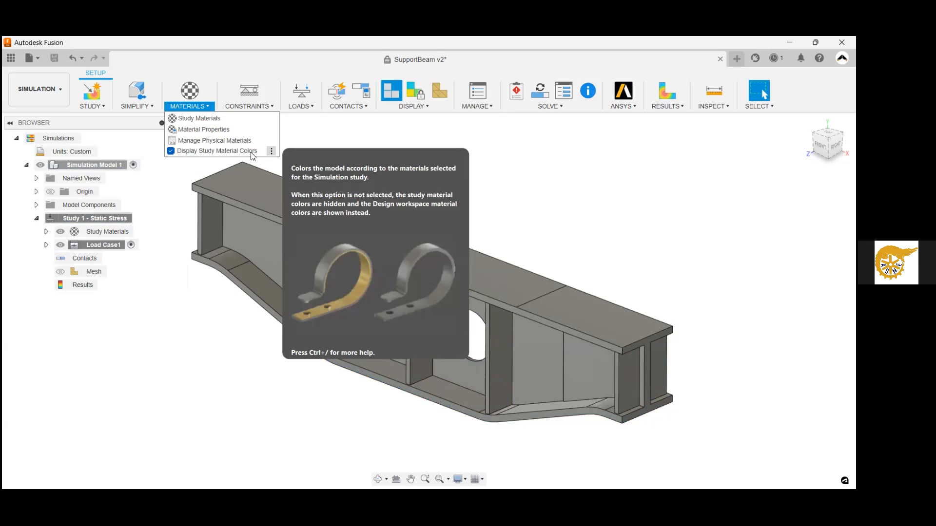
{"action": "left_click", "coordinate": [337, 148]}
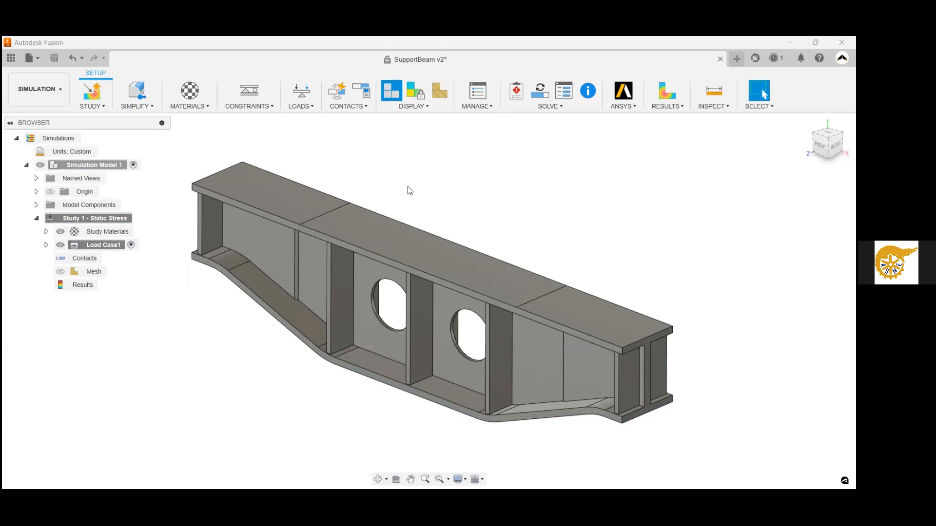
Apply a Fixed structural constraint to the two end faces of the beam, with the Ux, Uy and Uz axes all constrained
{"action": "left_click", "coordinate": [266, 108]}
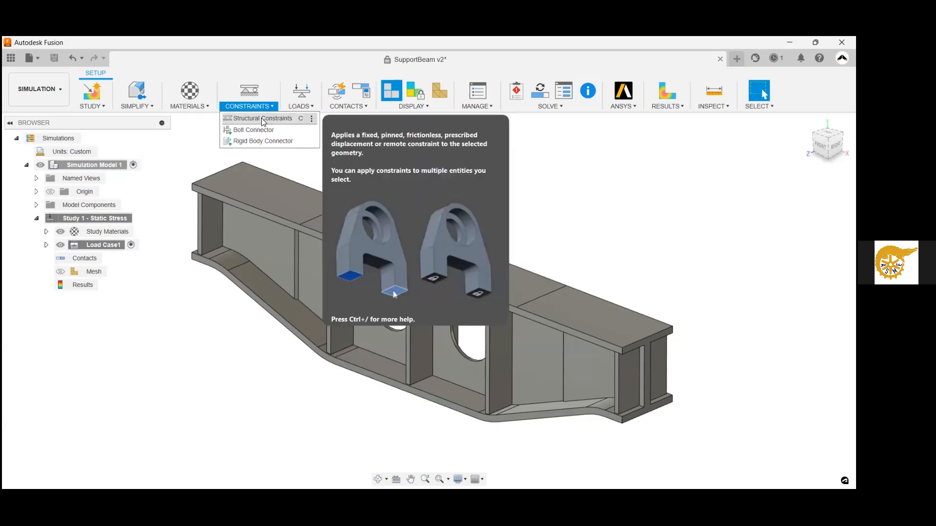
{"action": "left_click", "coordinate": [262, 118]}
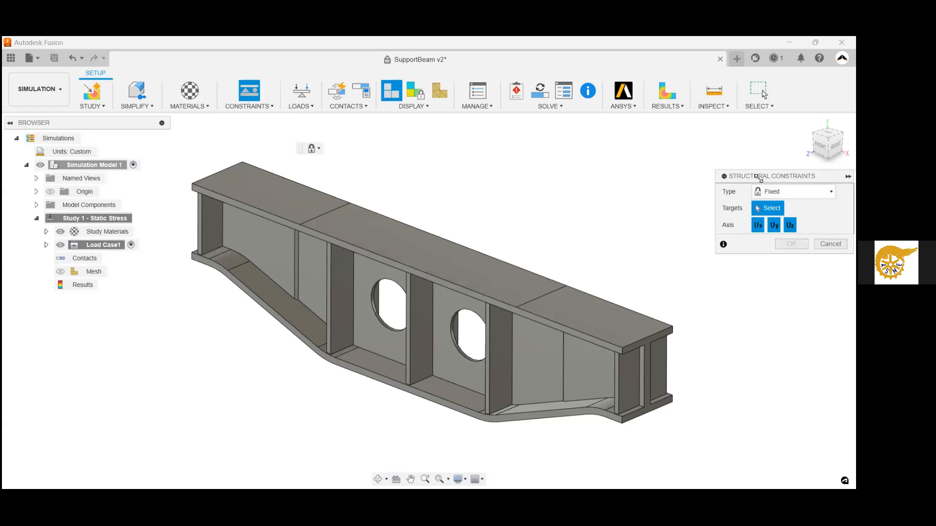
{"action": "left_click_drag", "start_coordinate": [757, 177], "coordinate": [573, 157]}
{"action": "left_click", "coordinate": [634, 171]}
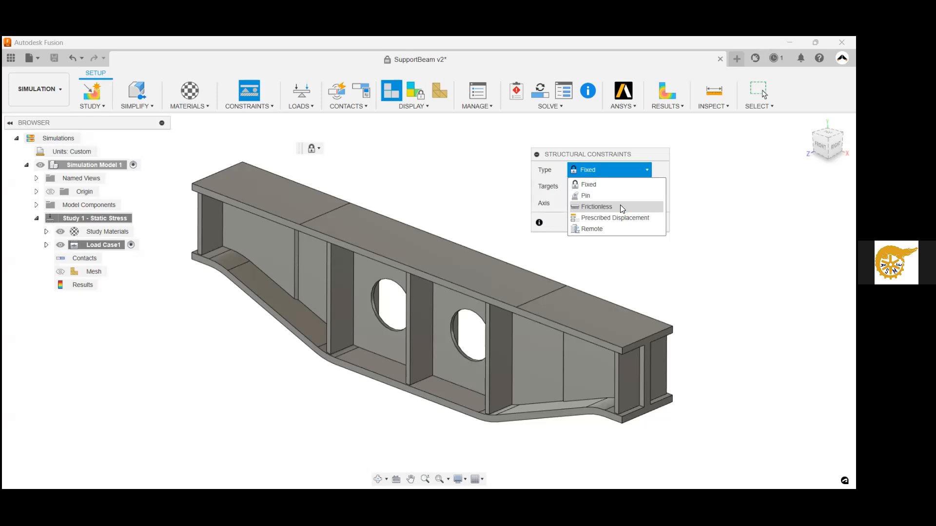
{"action": "left_click", "coordinate": [598, 181]}
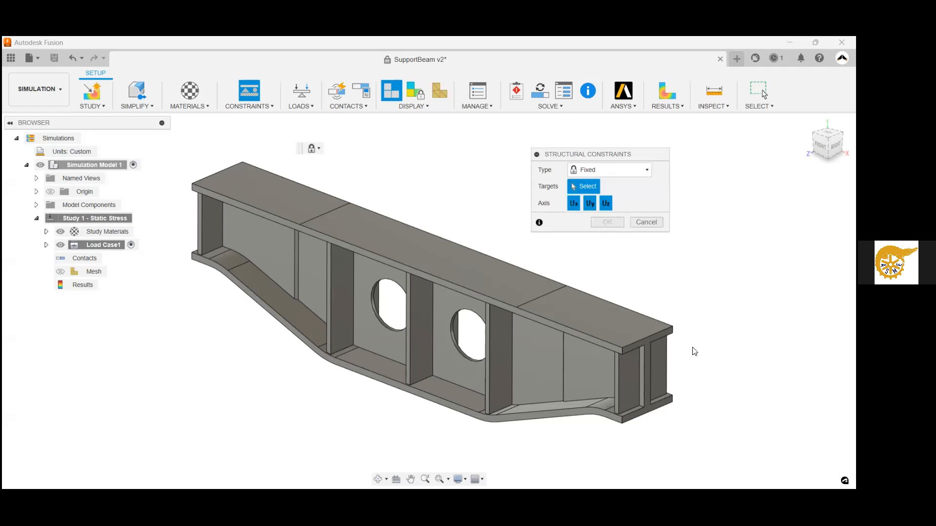
{"action": "scroll", "coordinate": [692, 351], "scroll_direction": "up", "scroll_amount": 2}
{"action": "scroll", "coordinate": [691, 348], "scroll_direction": "up", "scroll_amount": 2}
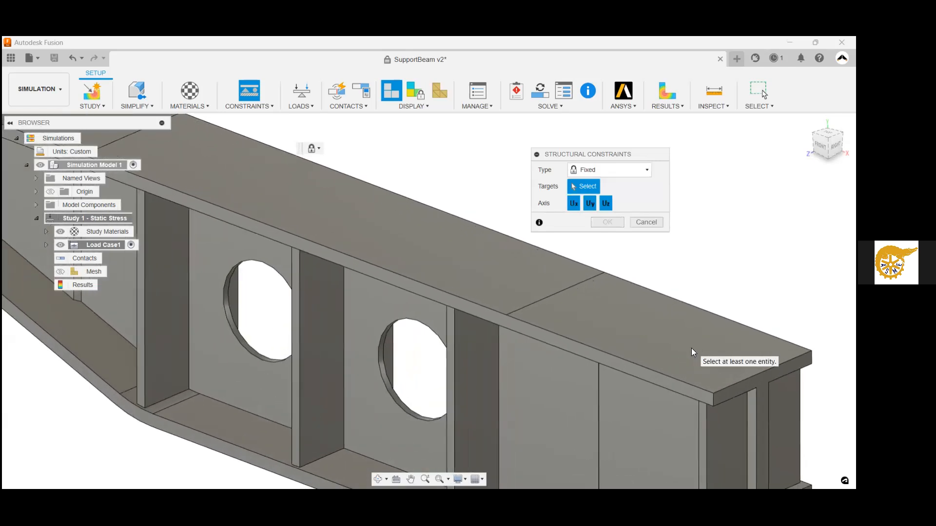
{"action": "scroll", "coordinate": [691, 348], "scroll_direction": "up", "scroll_amount": 1}
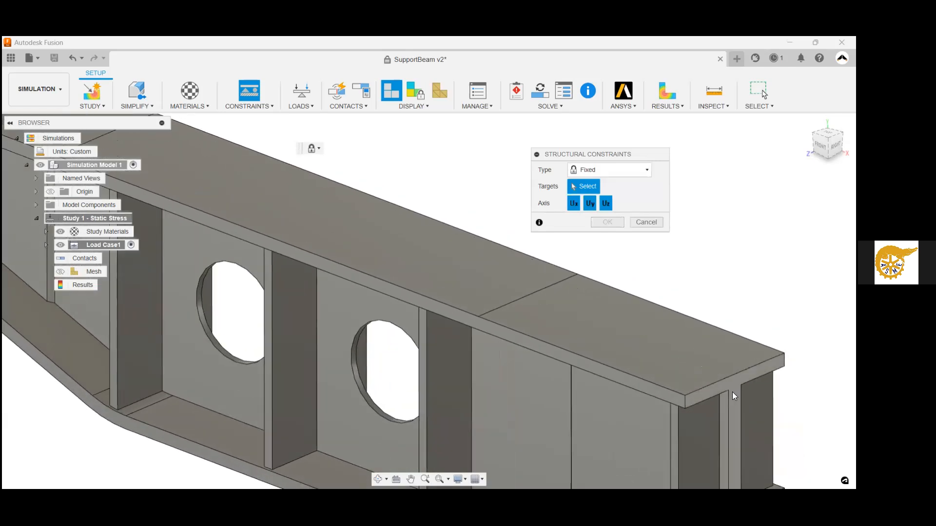
{"action": "left_click", "coordinate": [732, 392]}
{"action": "scroll", "coordinate": [229, 363], "scroll_direction": "up", "scroll_amount": 2}
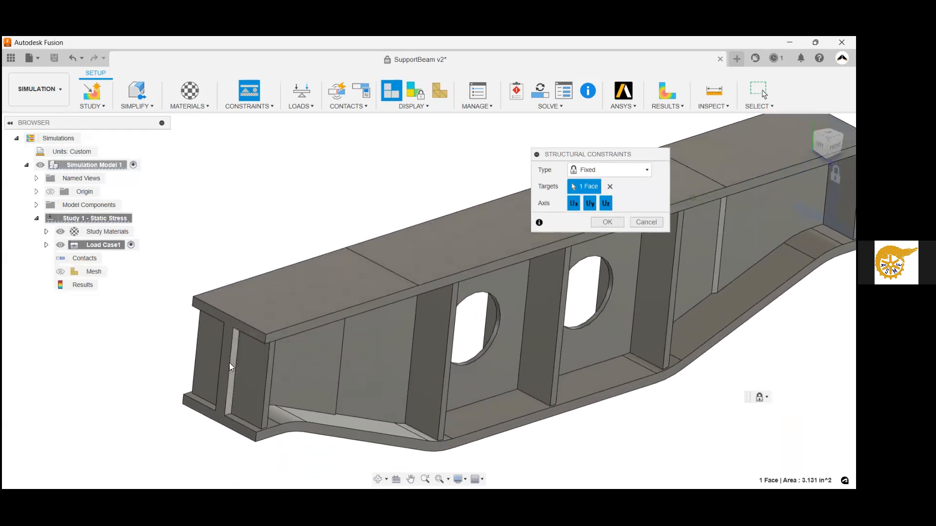
{"action": "left_click", "coordinate": [228, 362]}
{"action": "middle_click_drag", "start_coordinate": [402, 375], "coordinate": [408, 375], "text": "shift"}
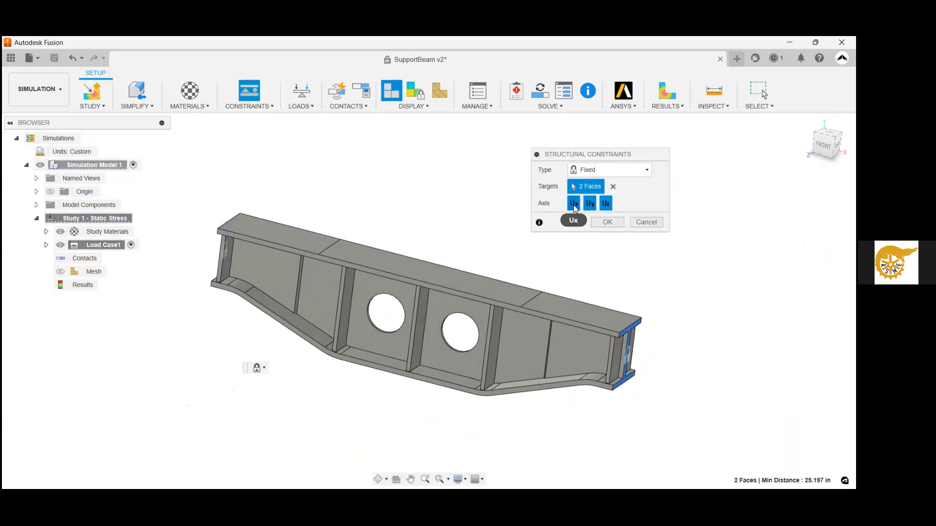
{"action": "left_click", "coordinate": [605, 204]}
{"action": "left_click", "coordinate": [606, 205]}
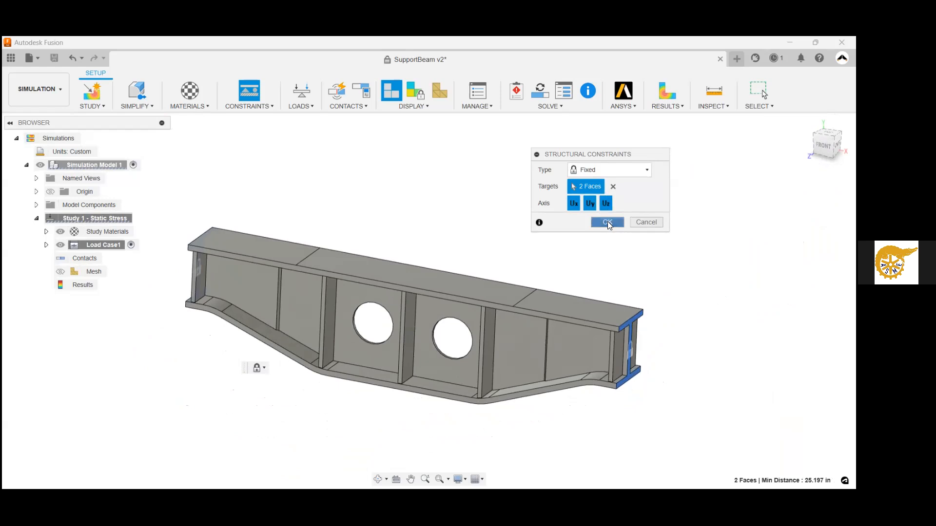
{"action": "left_click", "coordinate": [607, 222]}
{"action": "left_click", "coordinate": [268, 106]}
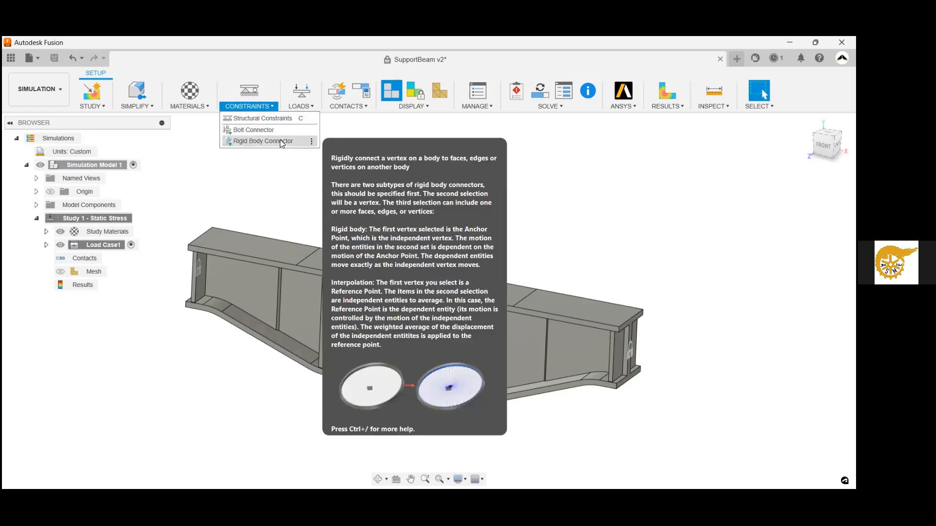
{"action": "left_click", "coordinate": [336, 133]}
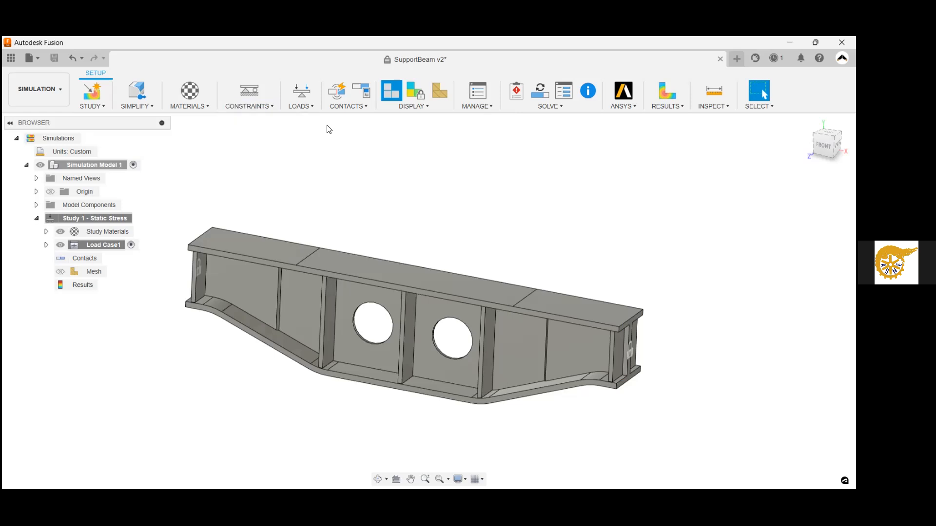
Start a structural load of type Force on the middle section of the beam's top face
{"action": "left_click", "coordinate": [309, 107]}
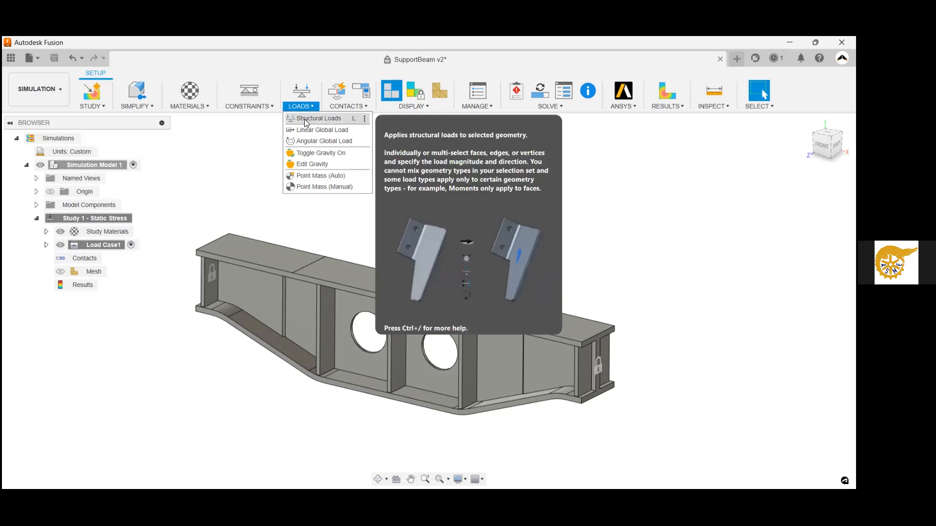
{"action": "left_click", "coordinate": [304, 119]}
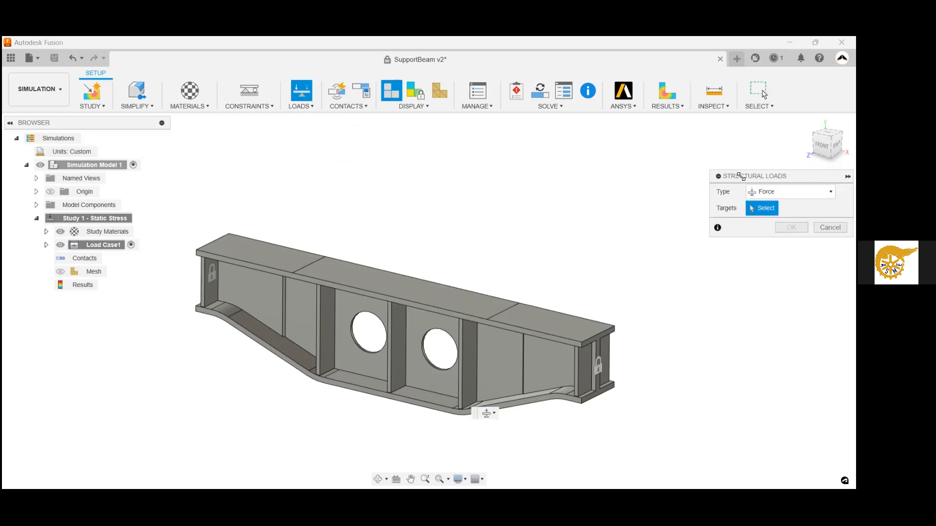
{"action": "left_click_drag", "start_coordinate": [740, 175], "coordinate": [536, 152]}
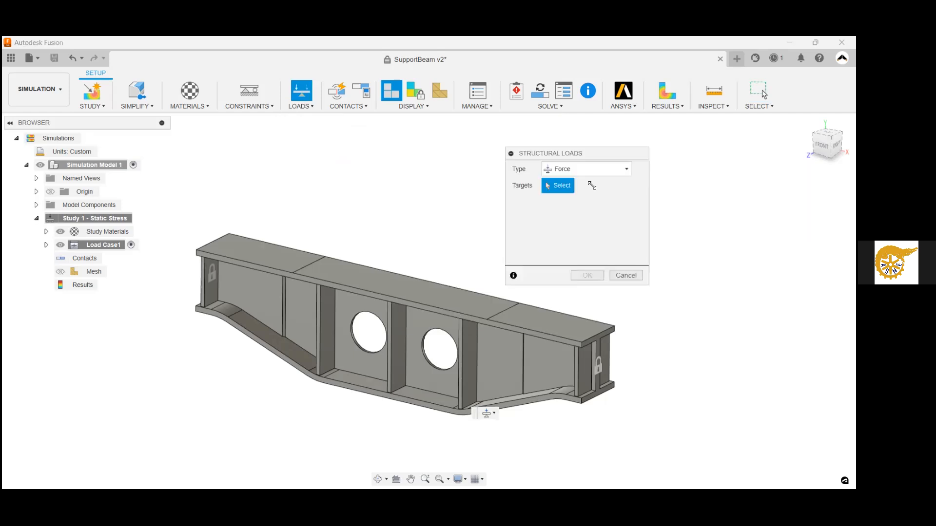
{"action": "left_click", "coordinate": [611, 172]}
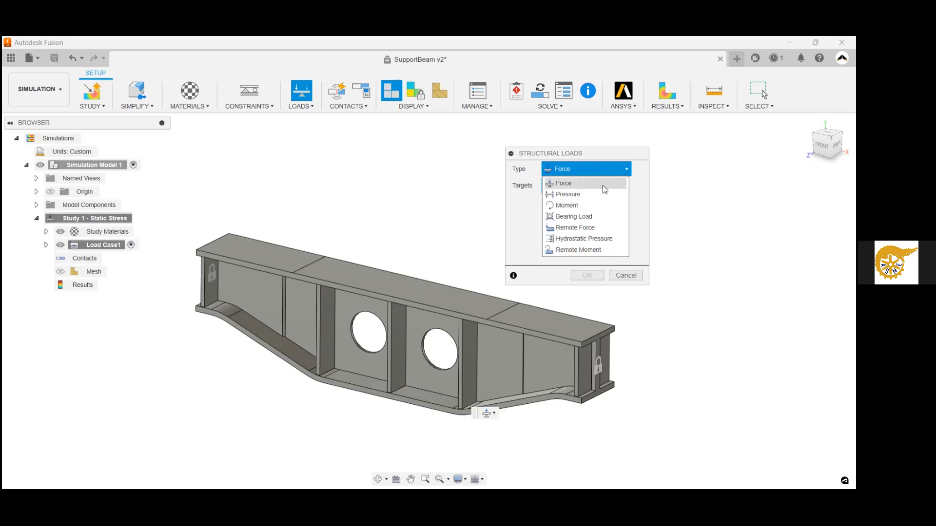
{"action": "left_click", "coordinate": [603, 184]}
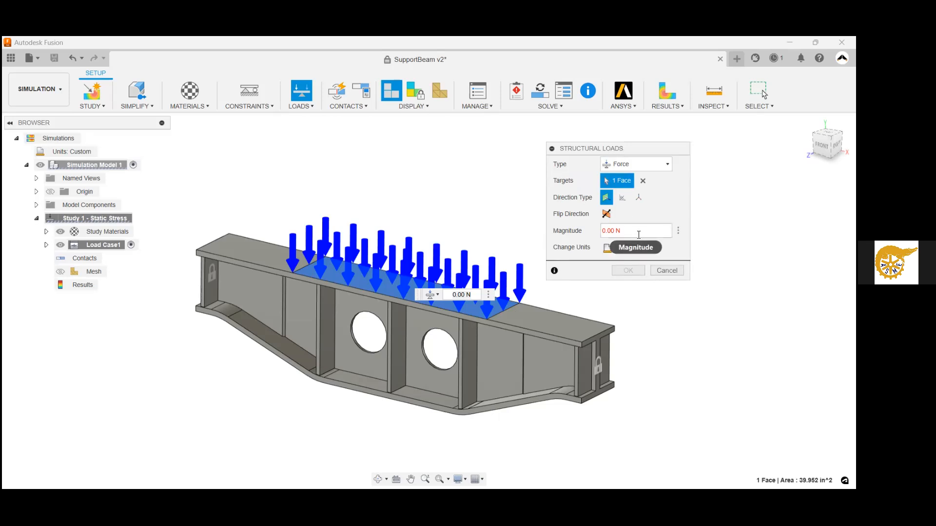
Review the available load types and force units for the load, keeping Force and N
{"action": "left_click", "coordinate": [435, 295]}
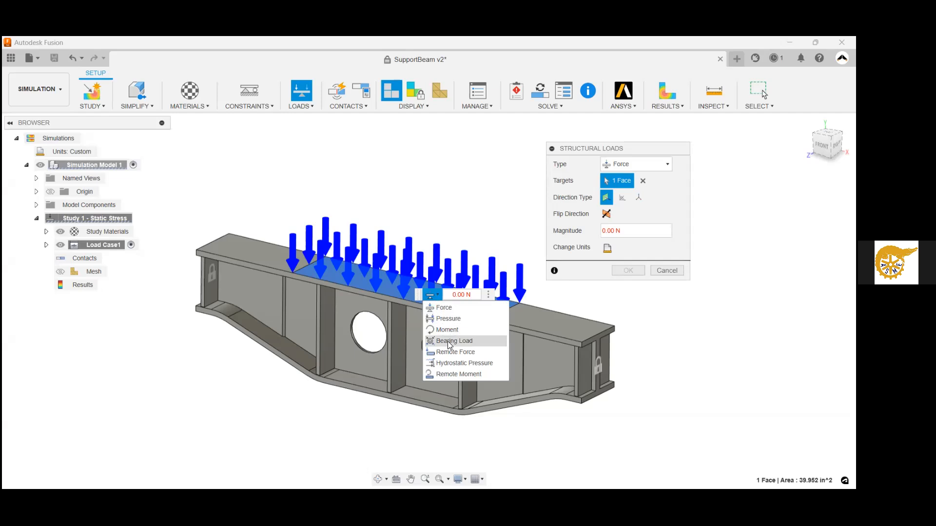
{"action": "left_click", "coordinate": [439, 295]}
{"action": "left_click_drag", "start_coordinate": [470, 294], "coordinate": [445, 294]}
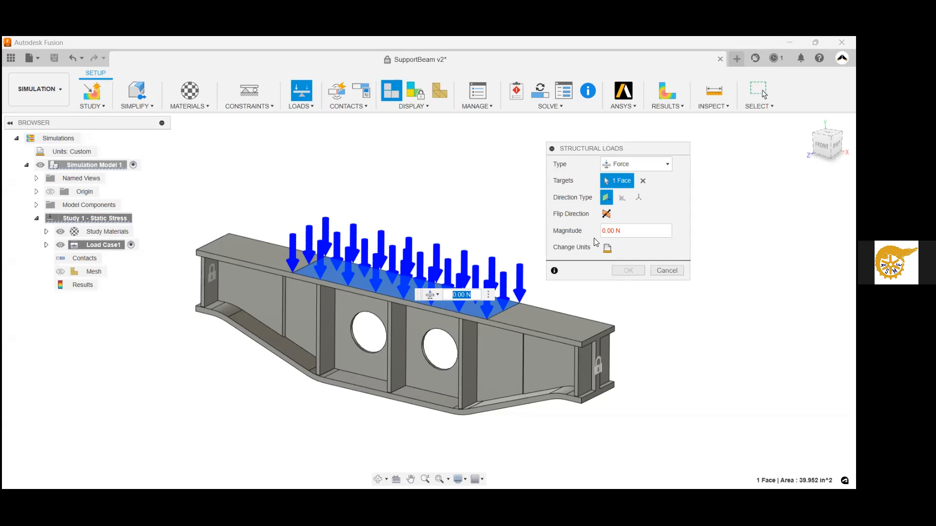
{"action": "left_click_drag", "start_coordinate": [635, 229], "coordinate": [605, 229]}
{"action": "left_click", "coordinate": [634, 229]}
{"action": "left_click", "coordinate": [608, 250]}
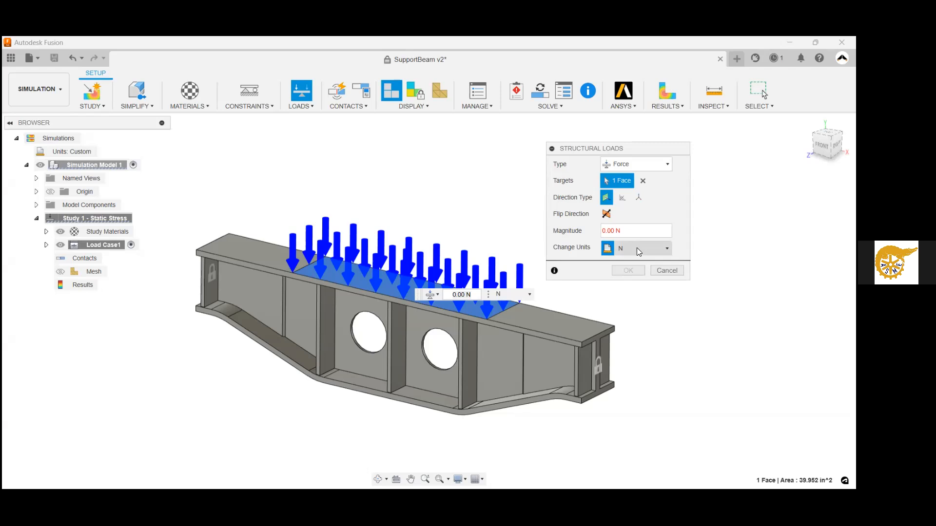
{"action": "left_click", "coordinate": [637, 247]}
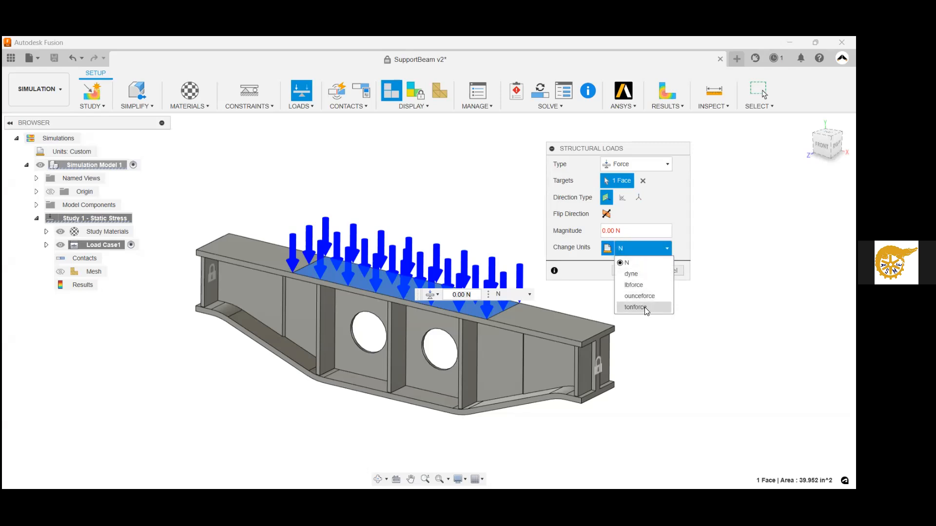
{"action": "left_click", "coordinate": [637, 262]}
Set the force magnitude to 1000 N, try the flipped direction, and apply the load pointing down onto the top face
{"action": "left_click", "coordinate": [628, 231]}
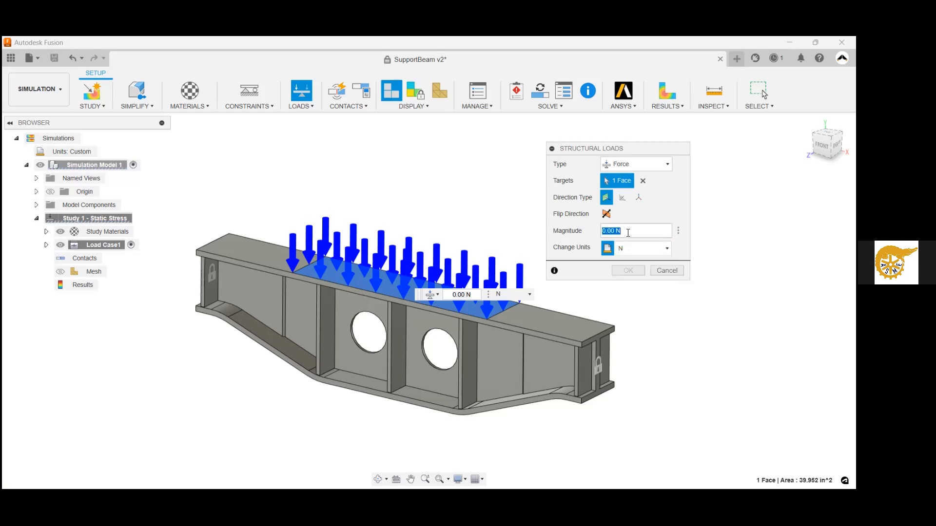
{"action": "type", "text": "800"}
{"action": "key", "text": "BackSpace"}
{"action": "key", "text": "BackSpace"}
{"action": "key", "text": "BackSpace"}
{"action": "type", "text": "1000"}
{"action": "left_click", "coordinate": [606, 215]}
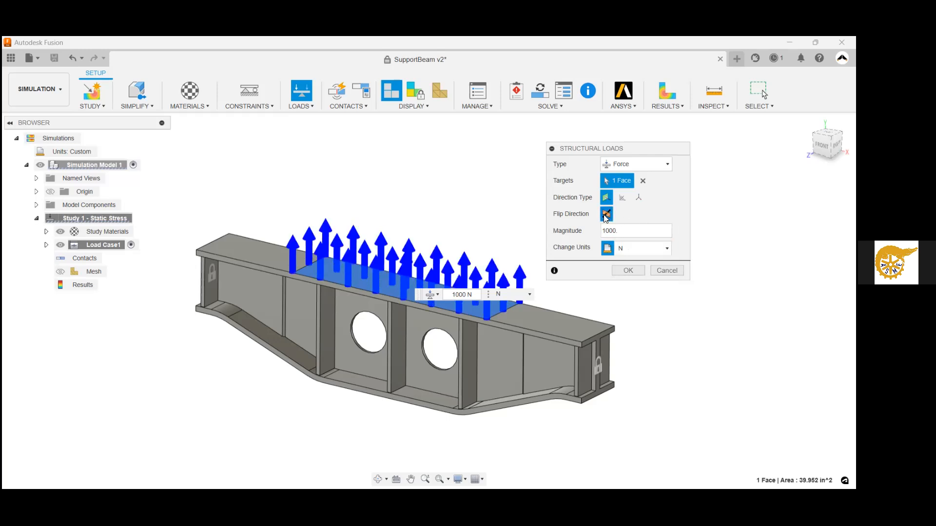
{"action": "left_click", "coordinate": [605, 216]}
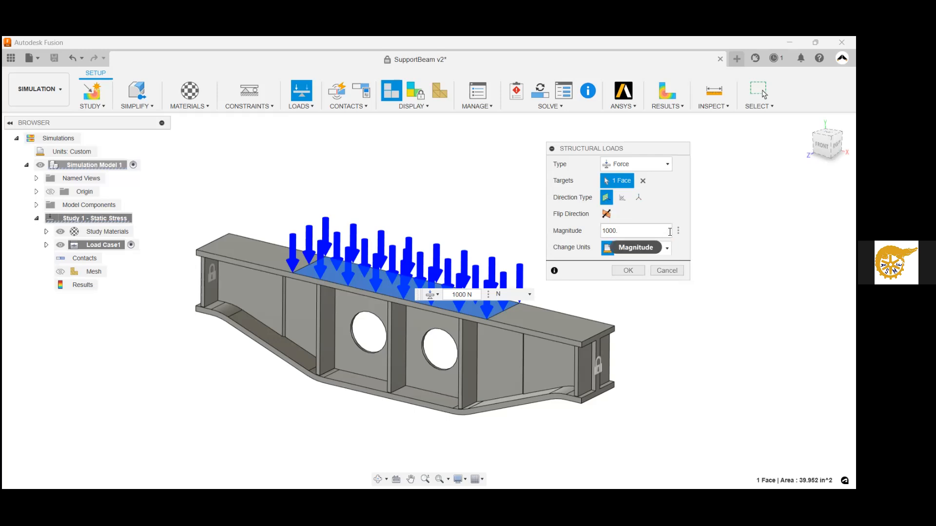
{"action": "left_click", "coordinate": [628, 271]}
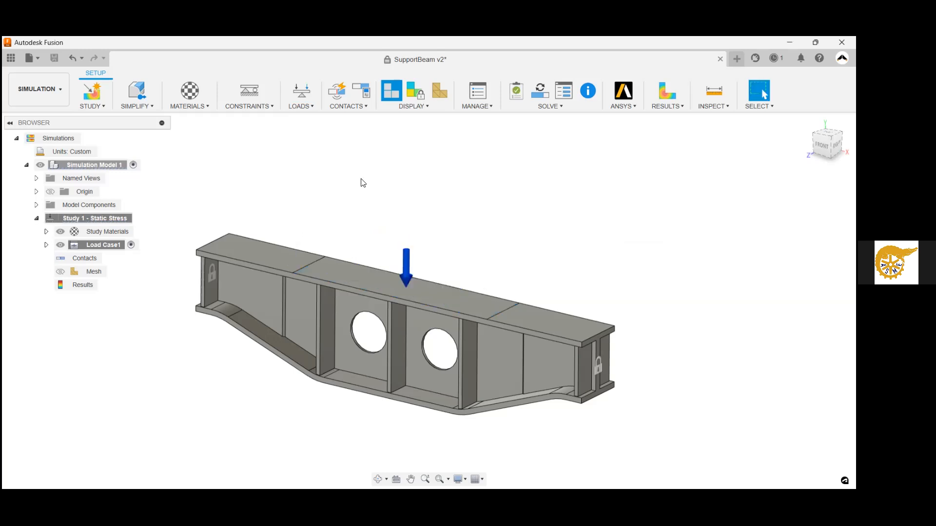
{"action": "left_click", "coordinate": [352, 106]}
{"action": "scroll", "coordinate": [517, 202], "scroll_direction": "down", "scroll_amount": 1}
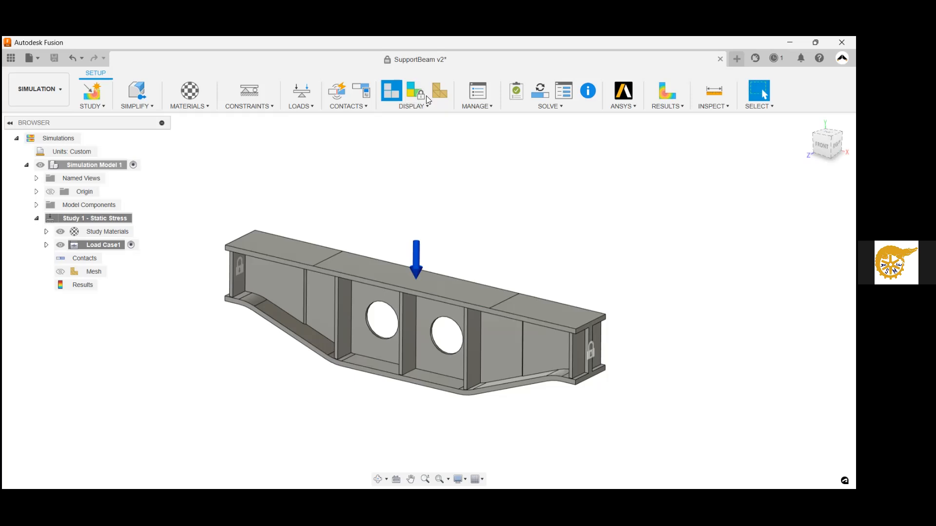
{"action": "left_click", "coordinate": [415, 107]}
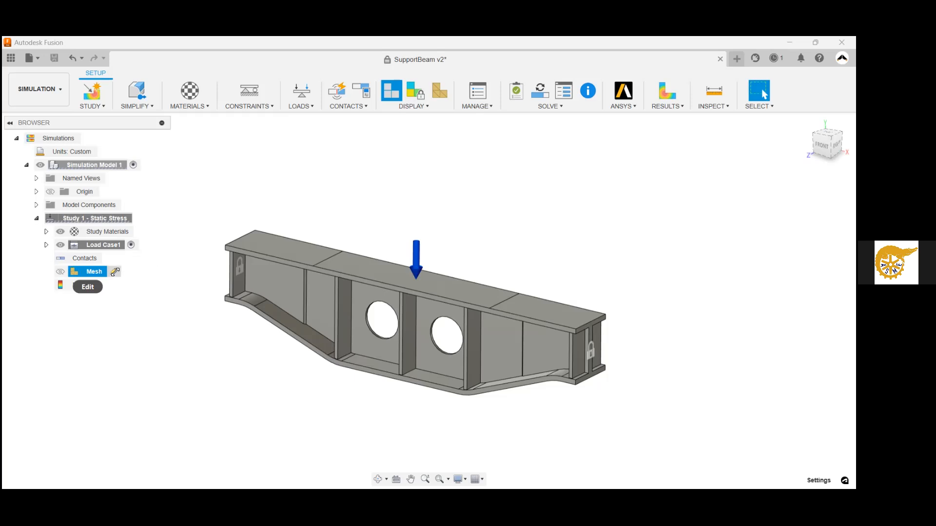
Accept the mesh settings with a model-based average element size of 10% and generate the beam's mesh
{"action": "left_click", "coordinate": [115, 271]}
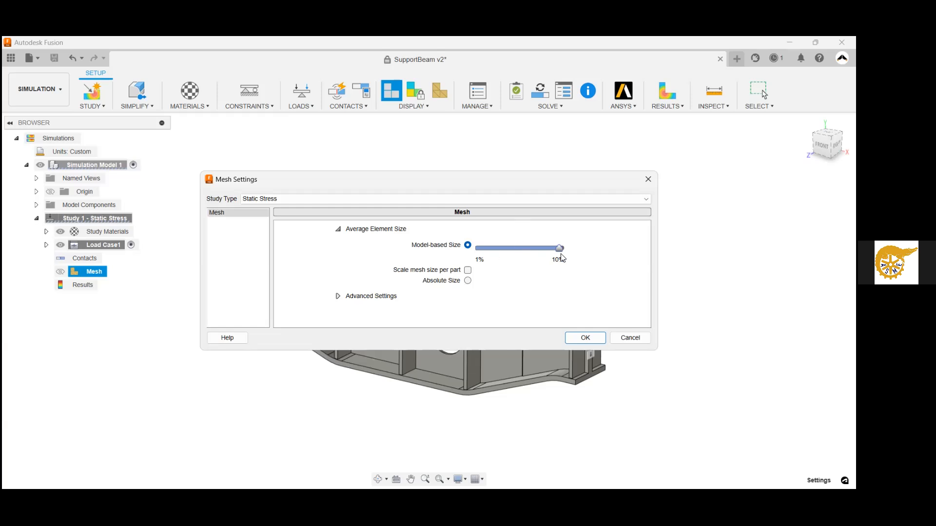
{"action": "left_click", "coordinate": [586, 338]}
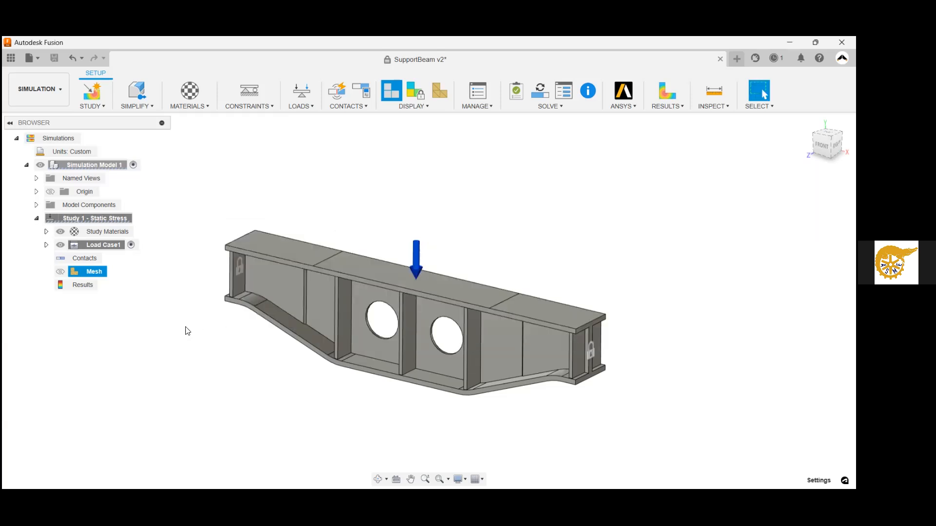
{"action": "right_click", "coordinate": [95, 273]}
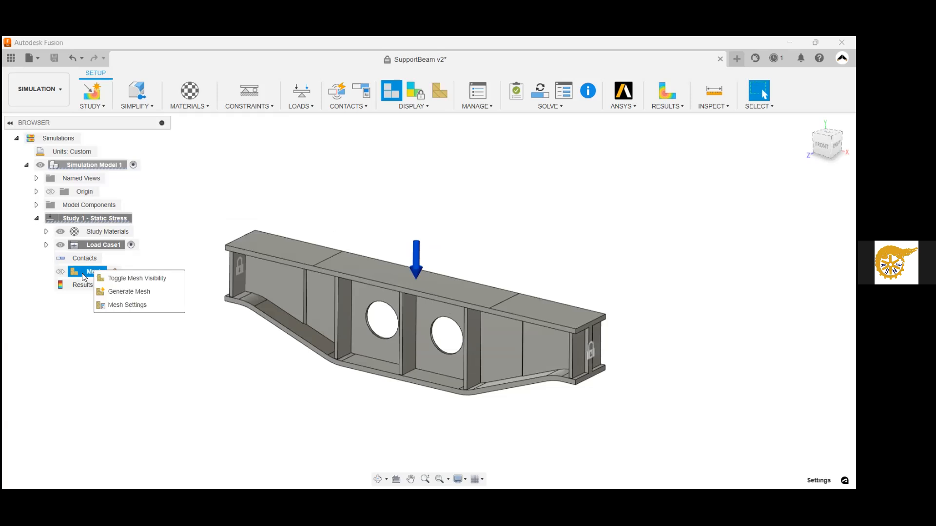
{"action": "left_click", "coordinate": [146, 293]}
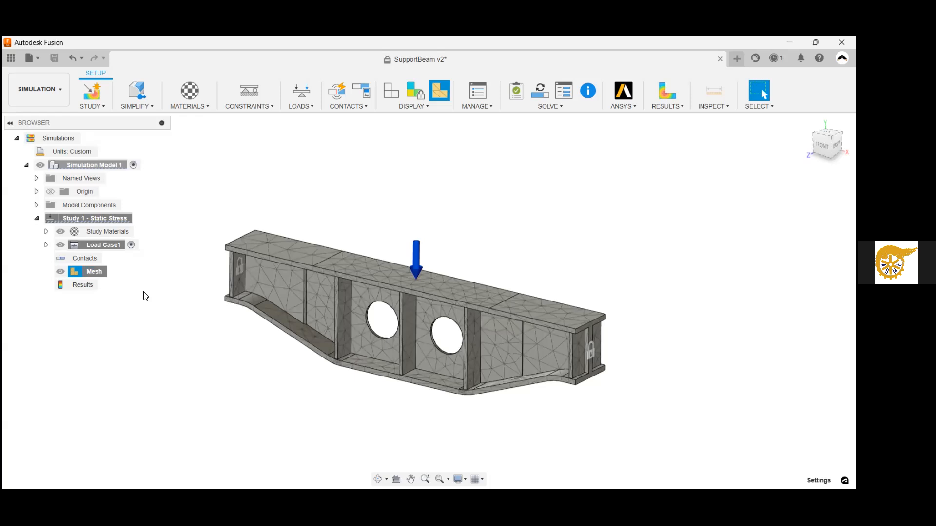
Examine the generated mesh elements up close on the beam's top flange, web and holes
{"action": "scroll", "coordinate": [409, 287], "scroll_direction": "up", "scroll_amount": 4}
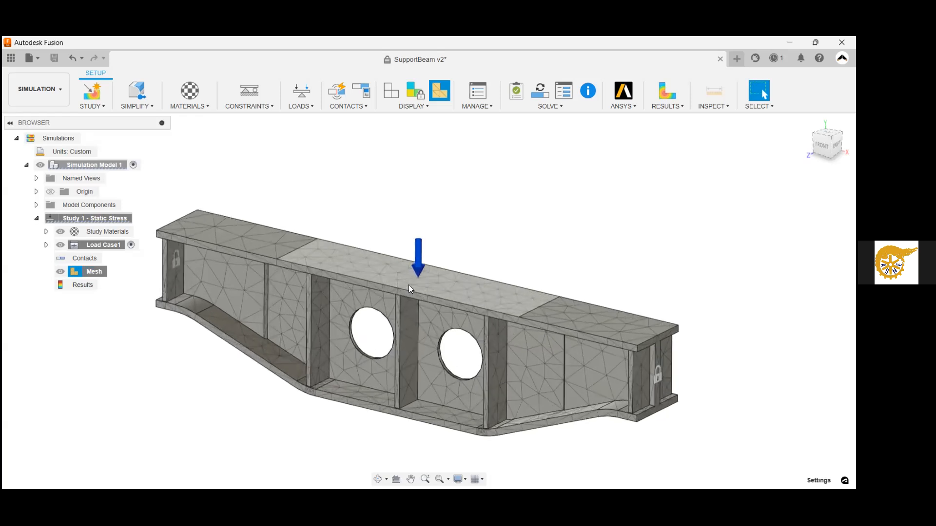
{"action": "scroll", "coordinate": [409, 291], "scroll_direction": "up", "scroll_amount": 5}
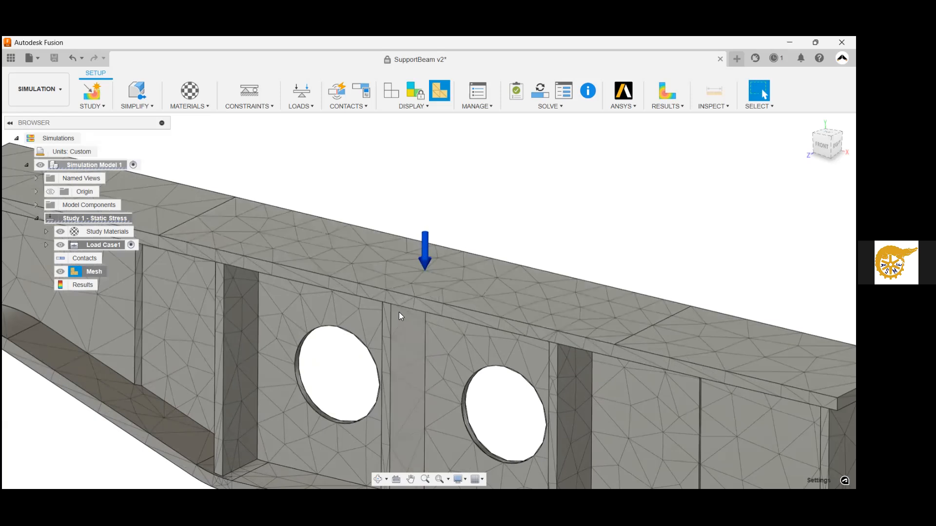
{"action": "scroll", "coordinate": [397, 307], "scroll_direction": "up", "scroll_amount": 4}
{"action": "scroll", "coordinate": [398, 290], "scroll_direction": "up", "scroll_amount": 3}
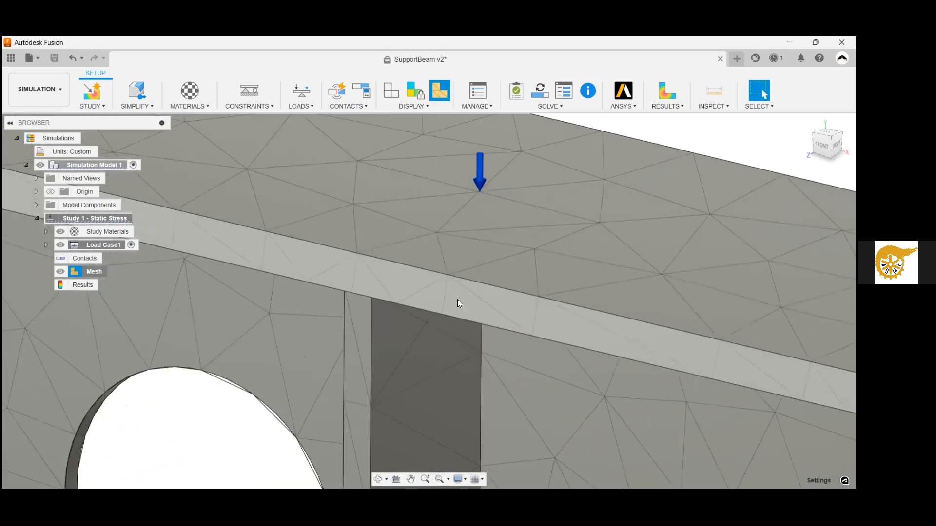
{"action": "scroll", "coordinate": [441, 299], "scroll_direction": "down", "scroll_amount": 3}
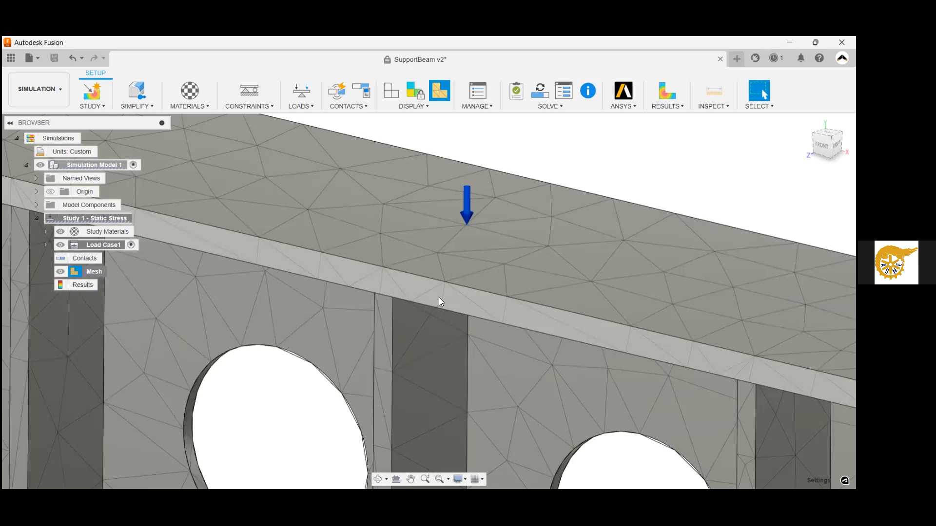
{"action": "scroll", "coordinate": [438, 301], "scroll_direction": "down", "scroll_amount": 2}
{"action": "scroll", "coordinate": [439, 297], "scroll_direction": "down", "scroll_amount": 4}
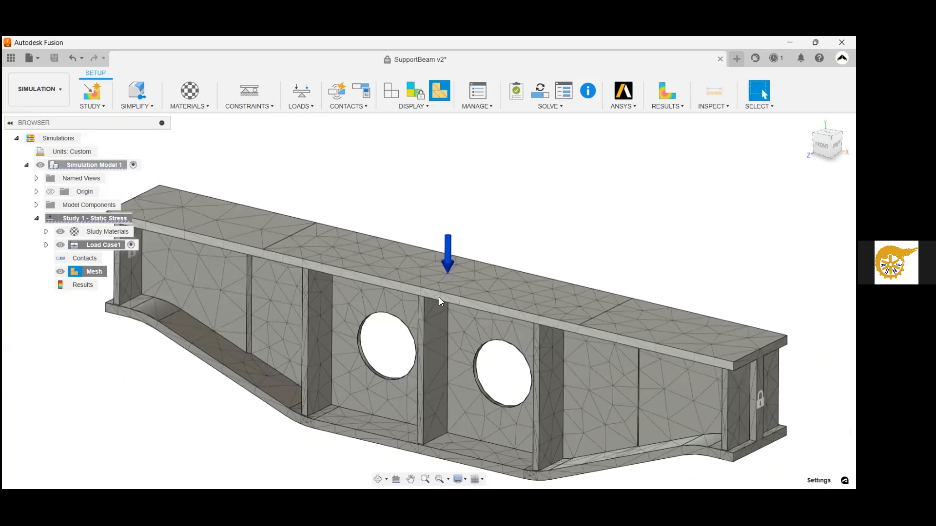
Switch the mesh's average element size to an absolute size of 10 mm and regenerate the beam's mesh
{"action": "scroll", "coordinate": [439, 298], "scroll_direction": "up", "scroll_amount": 3}
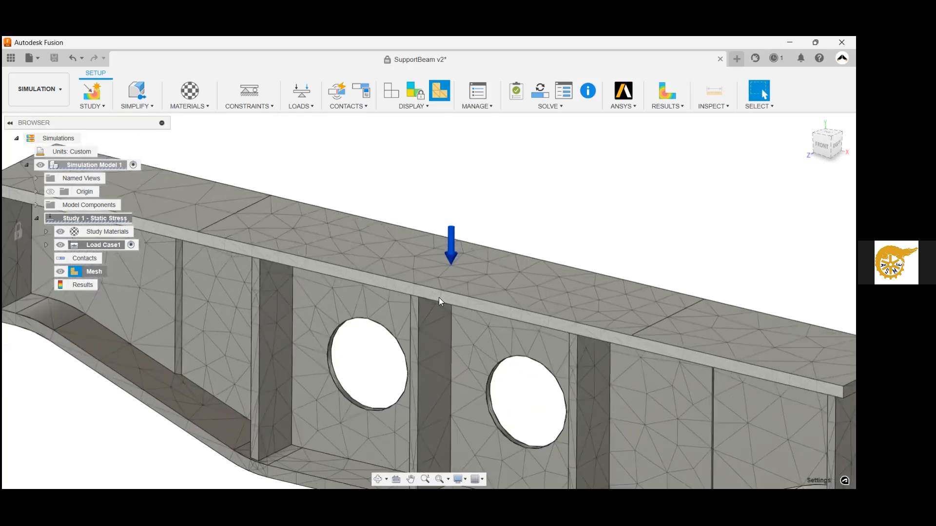
{"action": "scroll", "coordinate": [439, 298], "scroll_direction": "up", "scroll_amount": 2}
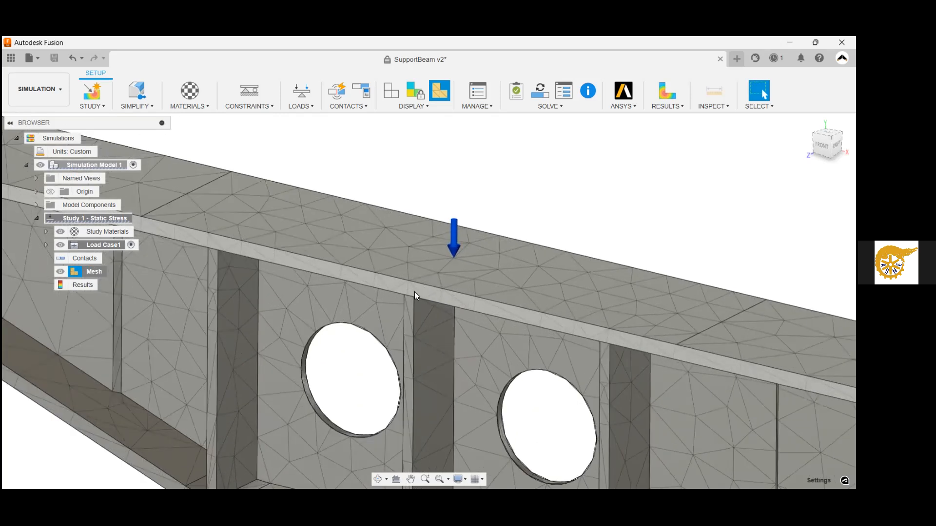
{"action": "left_click", "coordinate": [114, 272]}
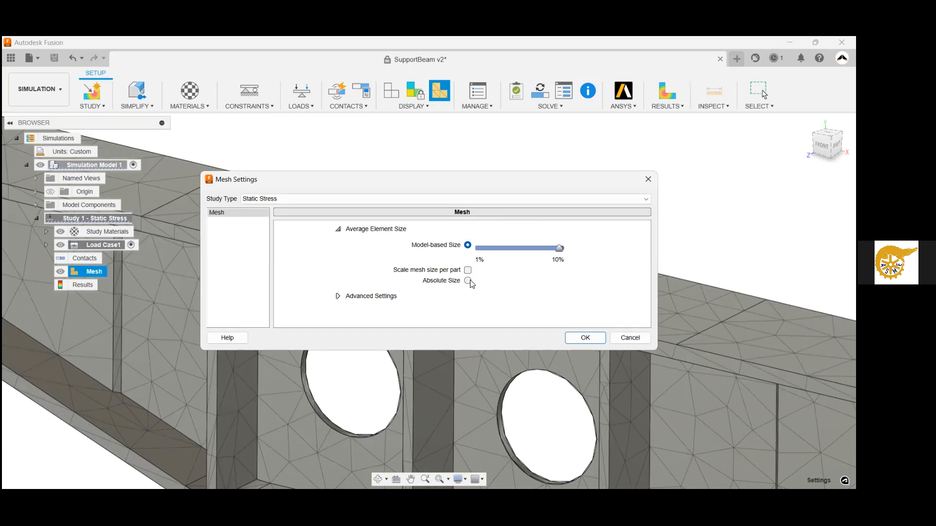
{"action": "left_click", "coordinate": [467, 281]}
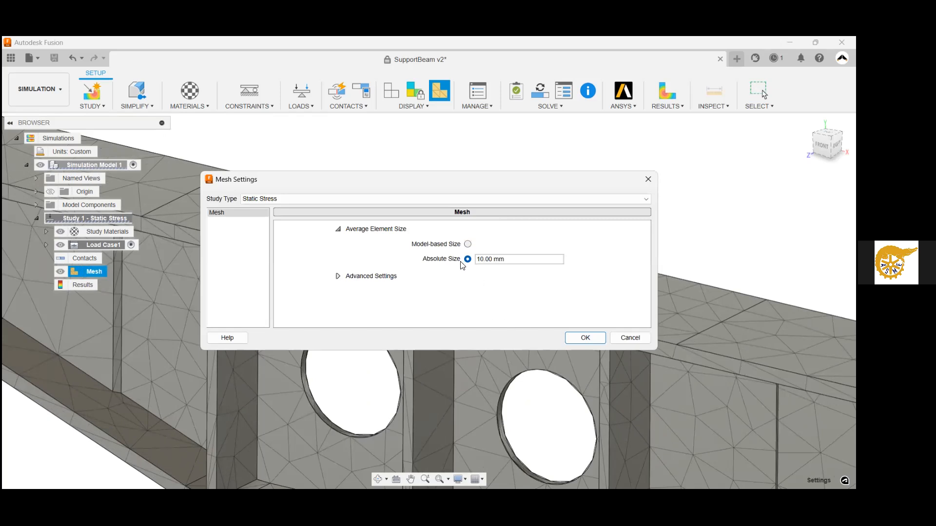
{"action": "left_click_drag", "start_coordinate": [523, 259], "coordinate": [439, 258]}
{"action": "left_click", "coordinate": [586, 339]}
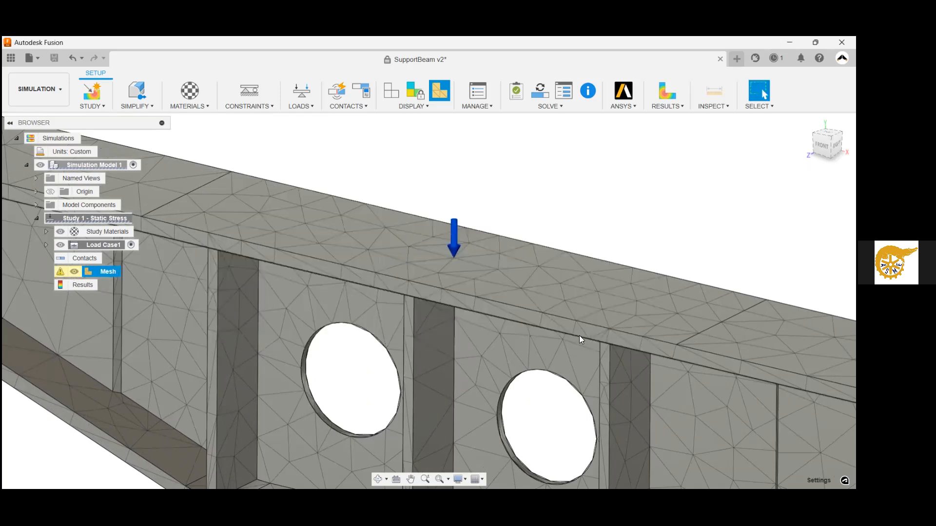
{"action": "mouse_move", "coordinate": [89, 272]}
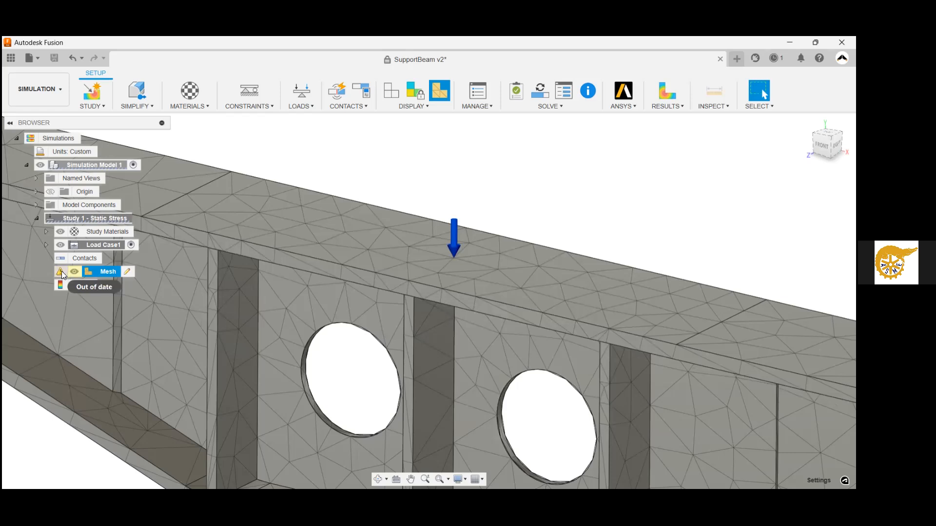
{"action": "right_click", "coordinate": [94, 272]}
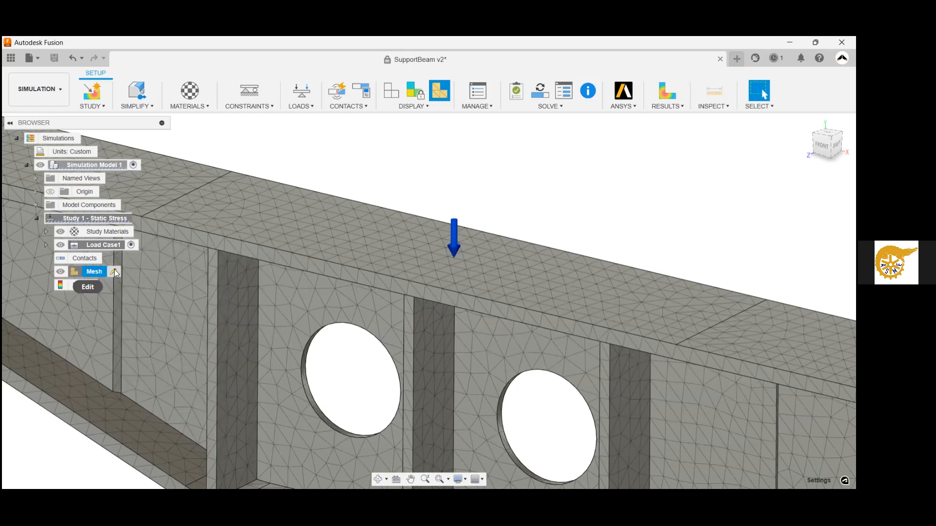
Reduce the mesh's absolute element size to 2.5 mm and regenerate the beam's mesh
{"action": "left_click", "coordinate": [114, 270]}
{"action": "double_click", "coordinate": [492, 266]}
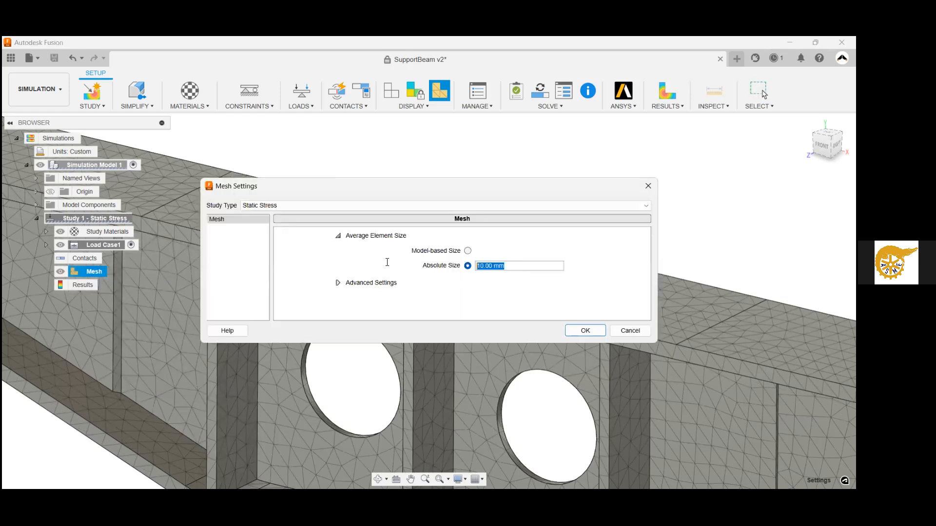
{"action": "type", "text": "2.5"}
{"action": "left_click", "coordinate": [585, 332]}
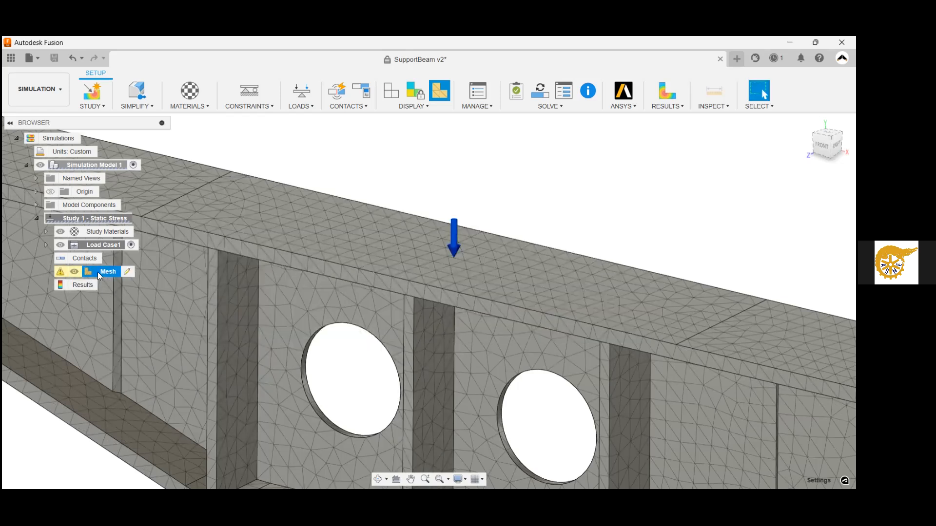
{"action": "right_click", "coordinate": [98, 272]}
{"action": "left_click", "coordinate": [116, 294]}
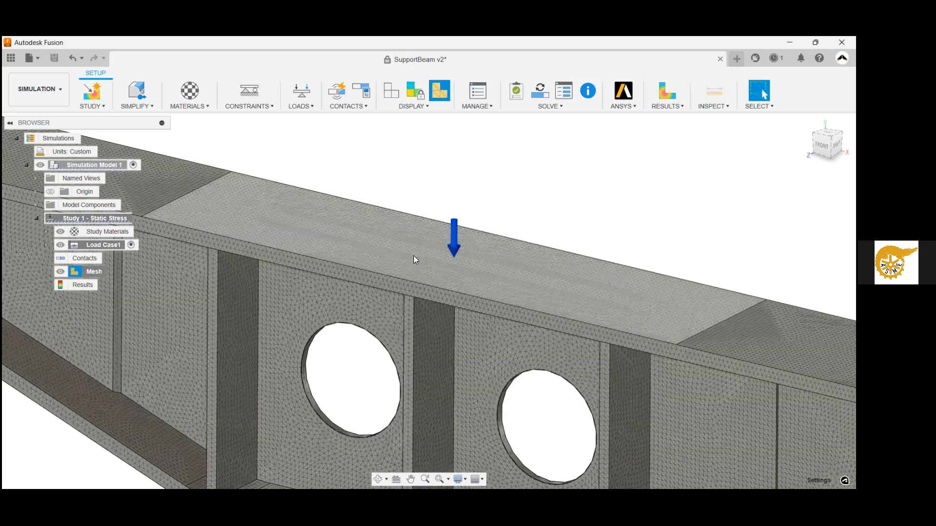
Examine the refined mesh on the beam's top flange, web and holes, and review the available display views
{"action": "scroll", "coordinate": [471, 180], "scroll_direction": "down", "scroll_amount": 5}
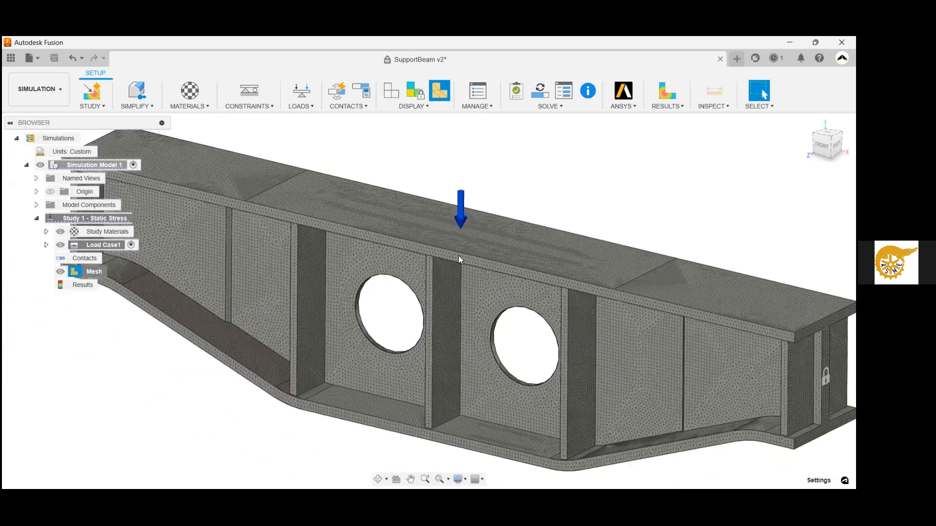
{"action": "scroll", "coordinate": [458, 255], "scroll_direction": "up", "scroll_amount": 5}
{"action": "scroll", "coordinate": [450, 271], "scroll_direction": "up", "scroll_amount": 4}
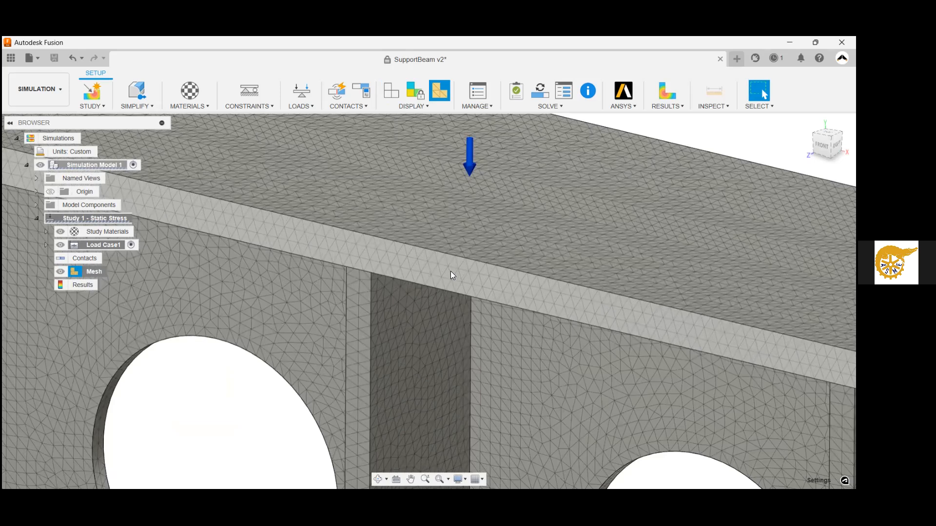
{"action": "scroll", "coordinate": [450, 271], "scroll_direction": "up", "scroll_amount": 1}
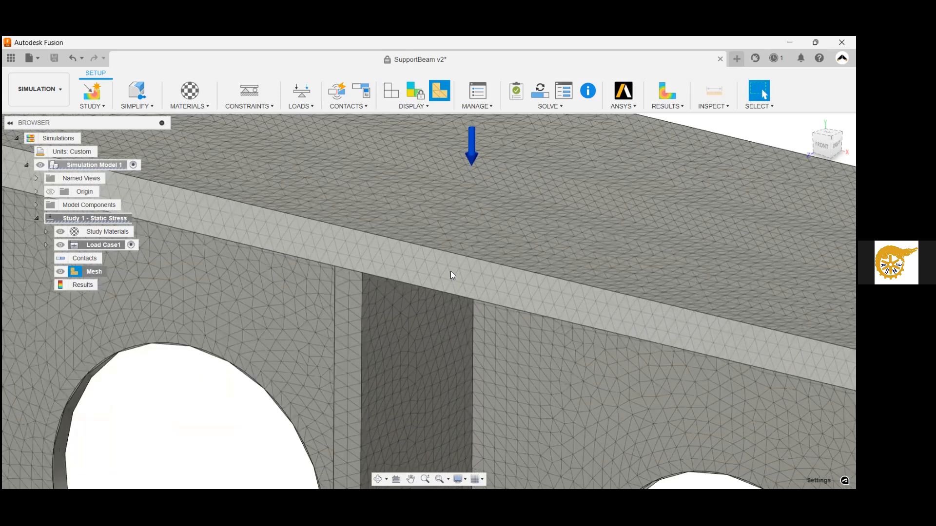
{"action": "scroll", "coordinate": [450, 271], "scroll_direction": "down", "scroll_amount": 8}
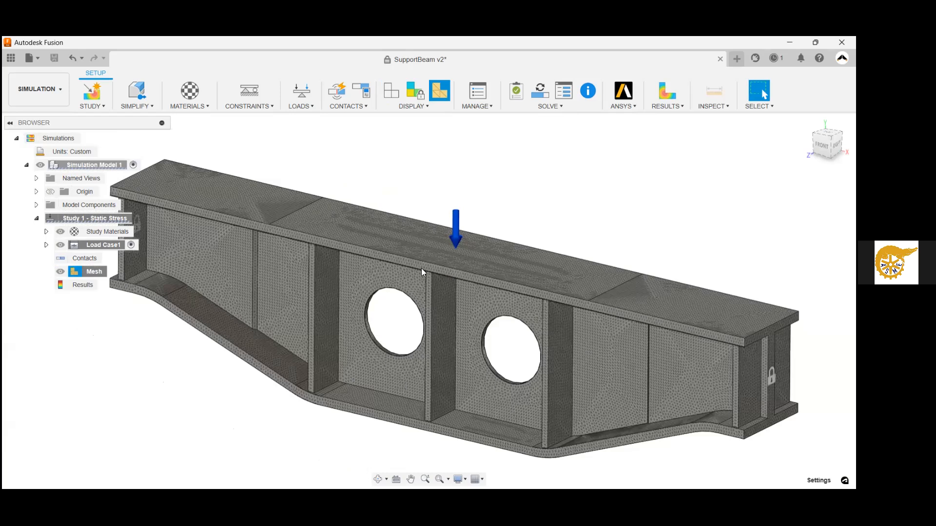
{"action": "scroll", "coordinate": [420, 267], "scroll_direction": "up", "scroll_amount": 5}
{"action": "scroll", "coordinate": [420, 267], "scroll_direction": "up", "scroll_amount": 8}
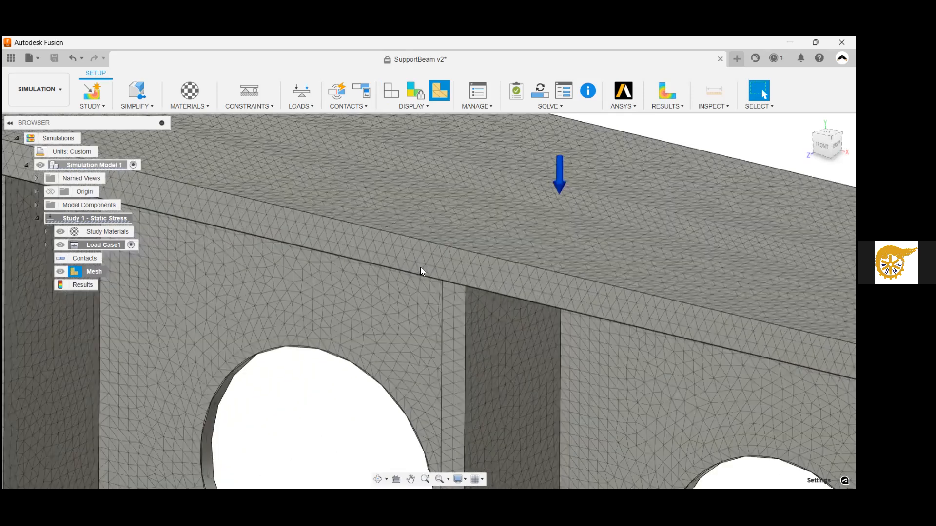
{"action": "scroll", "coordinate": [421, 269], "scroll_direction": "up", "scroll_amount": 2}
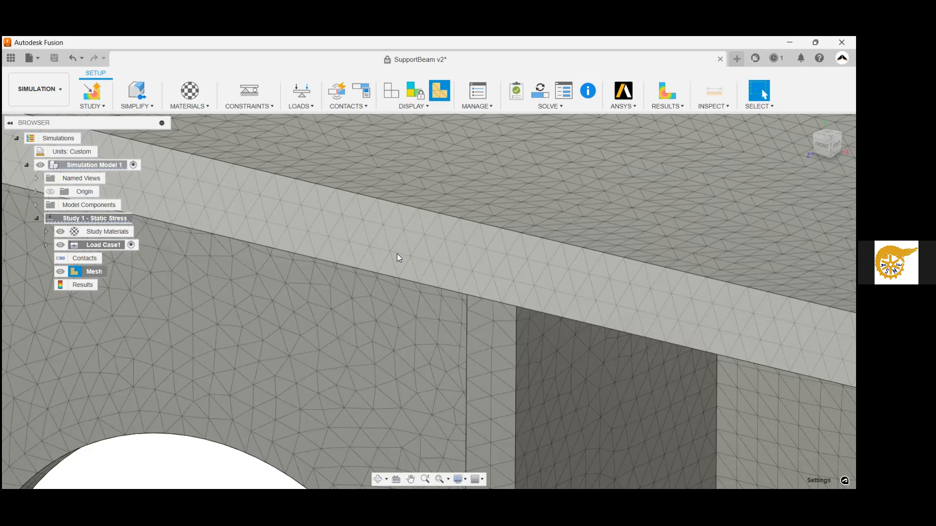
{"action": "scroll", "coordinate": [397, 255], "scroll_direction": "down", "scroll_amount": 5}
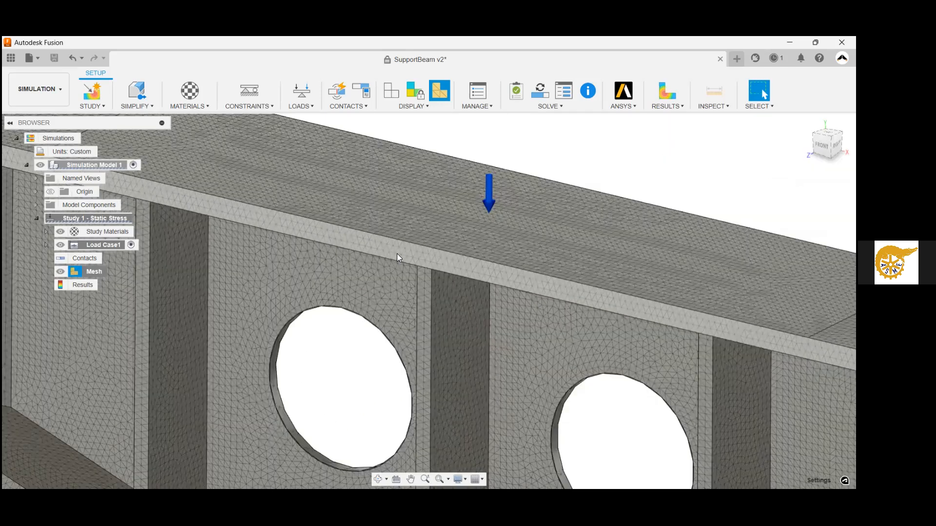
{"action": "scroll", "coordinate": [397, 253], "scroll_direction": "down", "scroll_amount": 3}
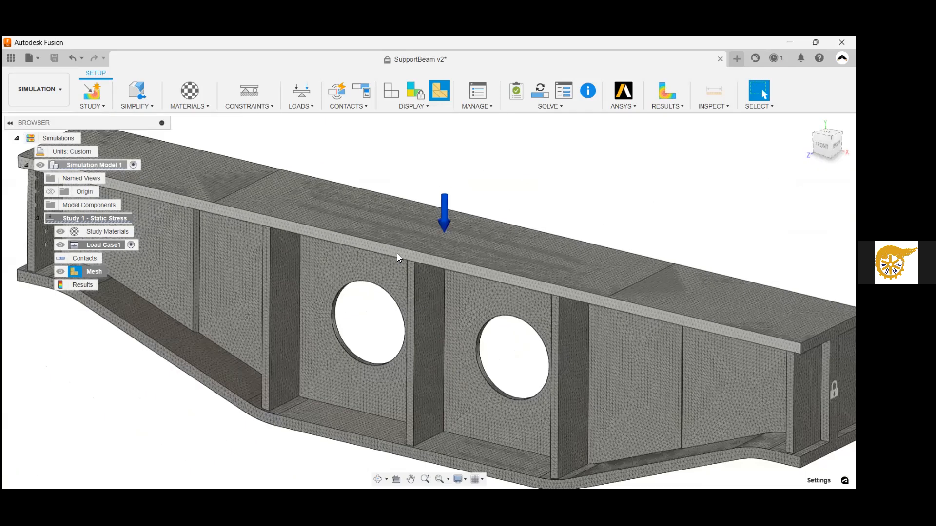
{"action": "scroll", "coordinate": [396, 253], "scroll_direction": "down", "scroll_amount": 1}
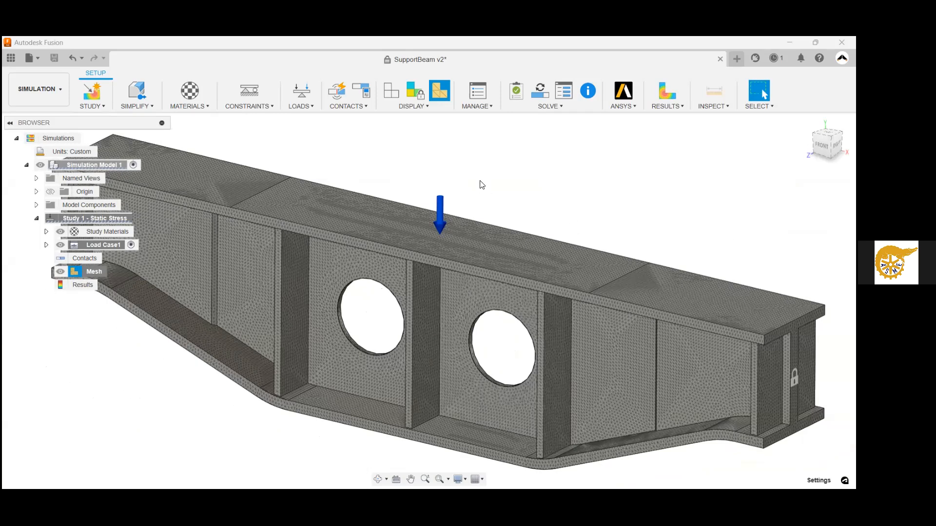
{"action": "left_click", "coordinate": [423, 108]}
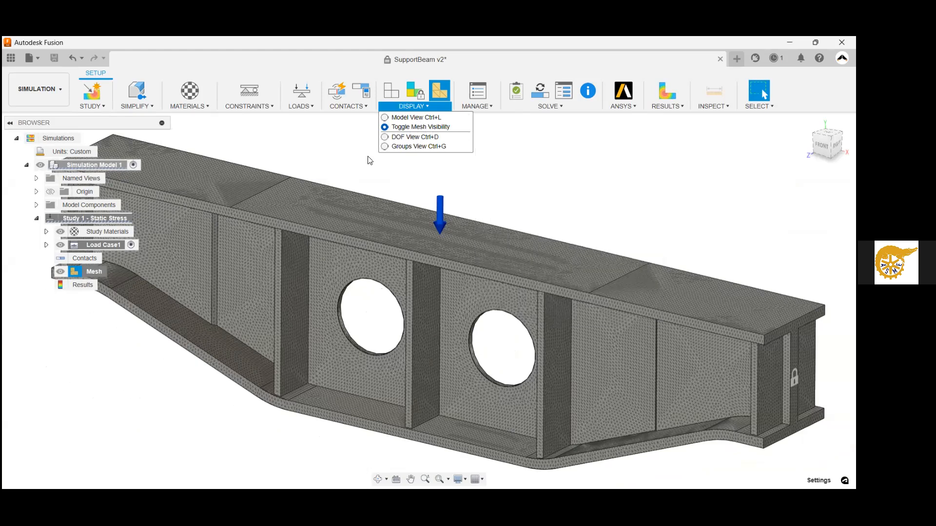
{"action": "left_click", "coordinate": [333, 154]}
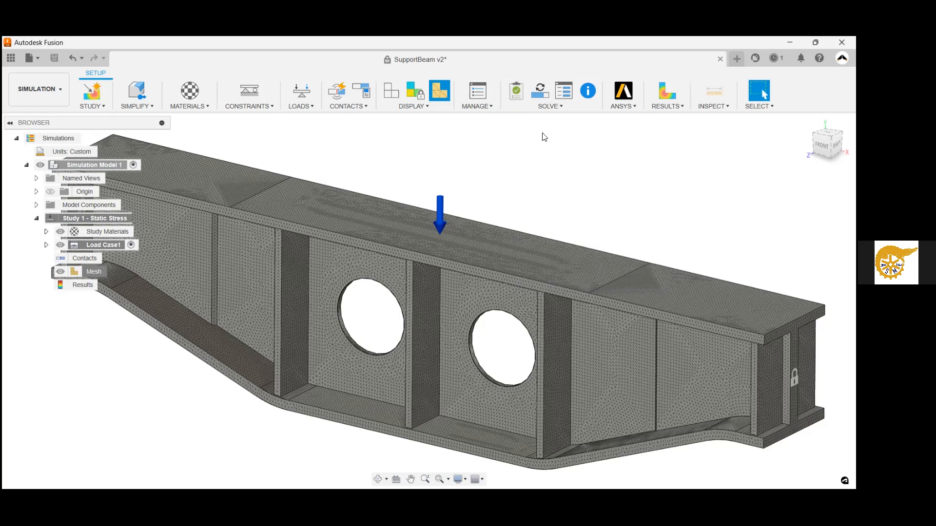
Review the Solve filter options, keeping solved studies and studies with errors shown, and start solving Study 1 - Static Stress
{"action": "left_click", "coordinate": [542, 94]}
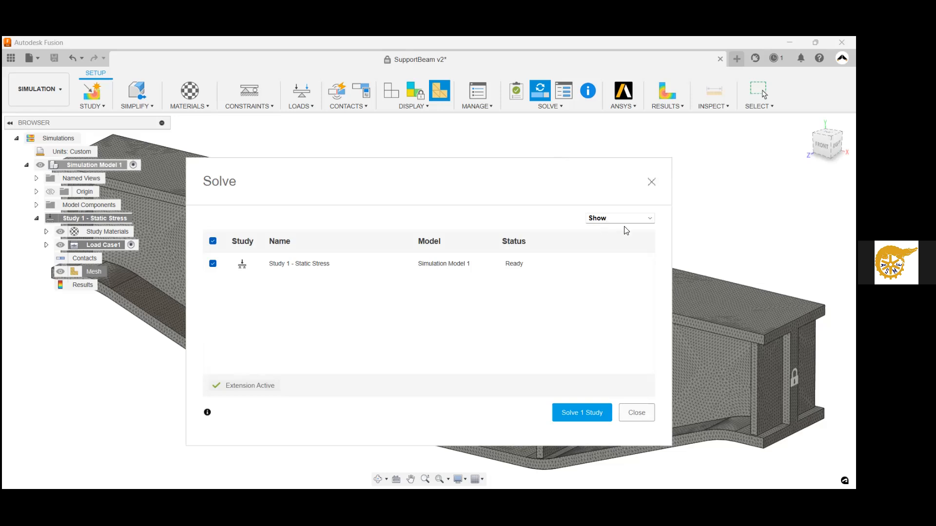
{"action": "left_click", "coordinate": [638, 223]}
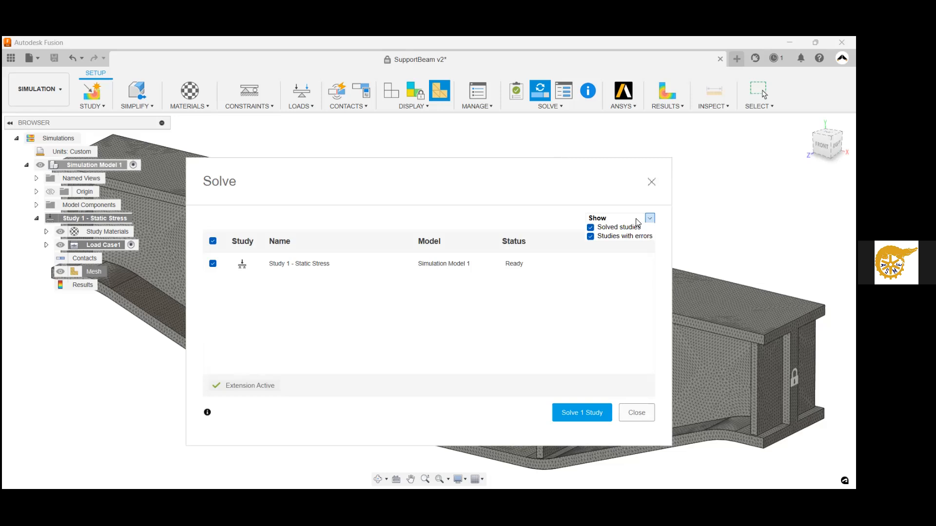
{"action": "left_click", "coordinate": [572, 305]}
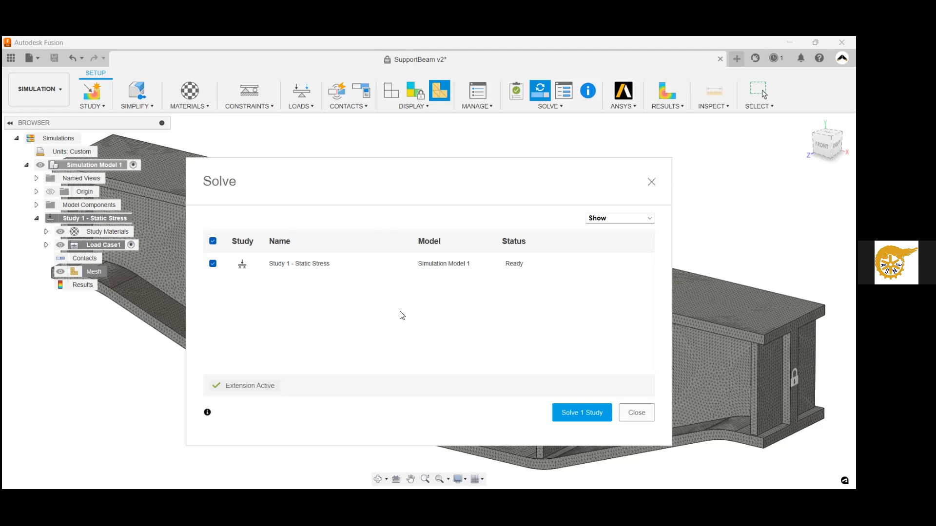
{"action": "left_click", "coordinate": [586, 413]}
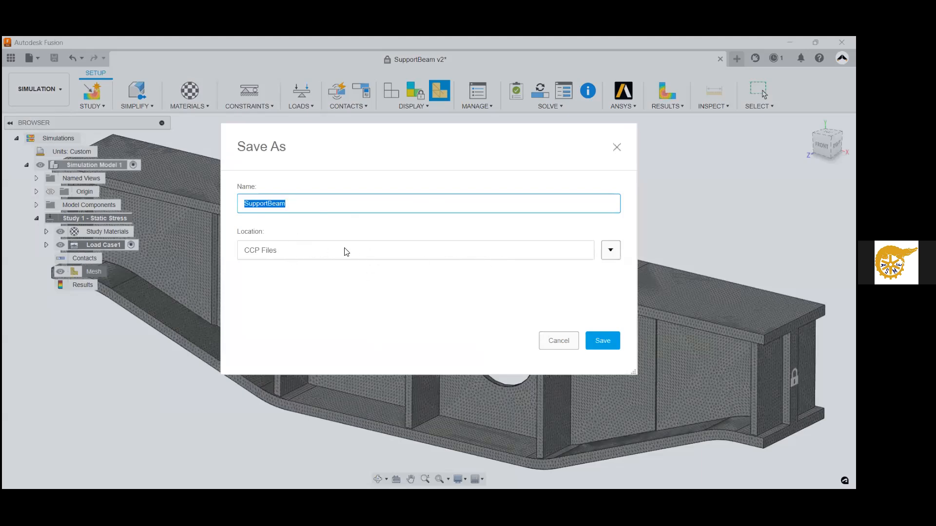
Save the design as SupportBeam in CCP Files, trust the server despite the certificate warning and dismiss the job status
{"action": "left_click", "coordinate": [305, 203]}
{"action": "left_click", "coordinate": [599, 336]}
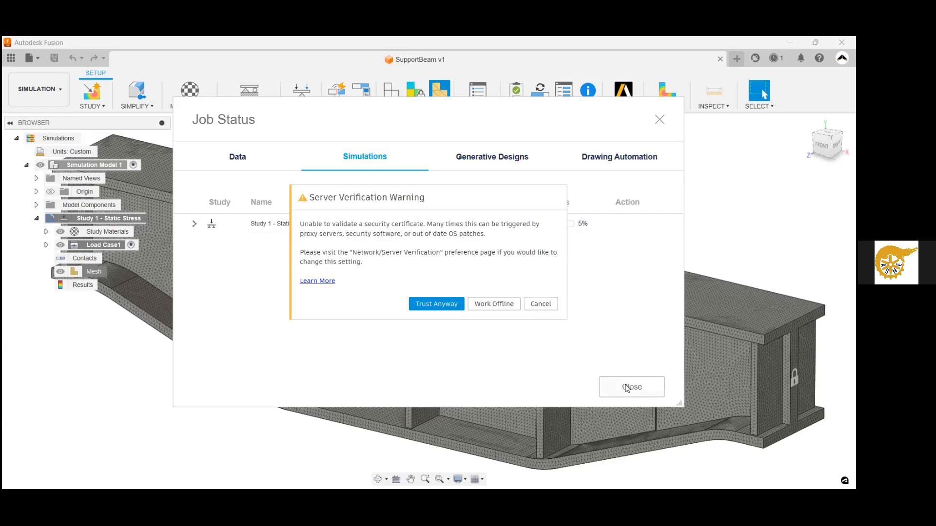
{"action": "left_click", "coordinate": [437, 304]}
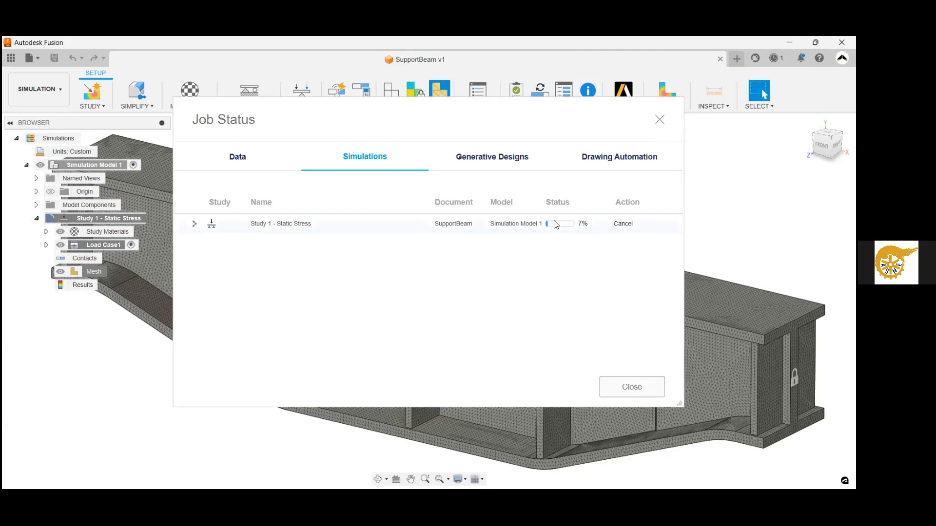
{"action": "mouse_move", "coordinate": [568, 230]}
{"action": "left_click", "coordinate": [631, 387]}
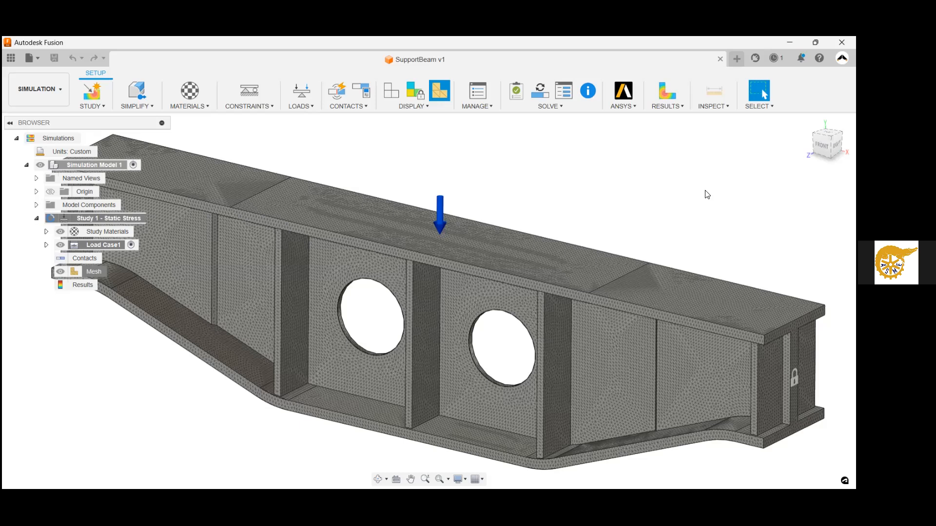
Review the available Fusion extensions and check the notifications
{"action": "left_click", "coordinate": [754, 63]}
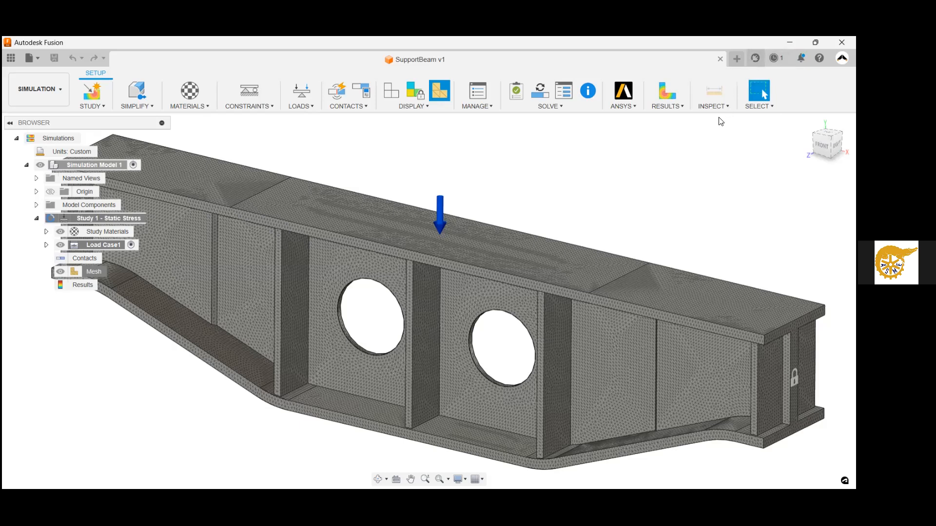
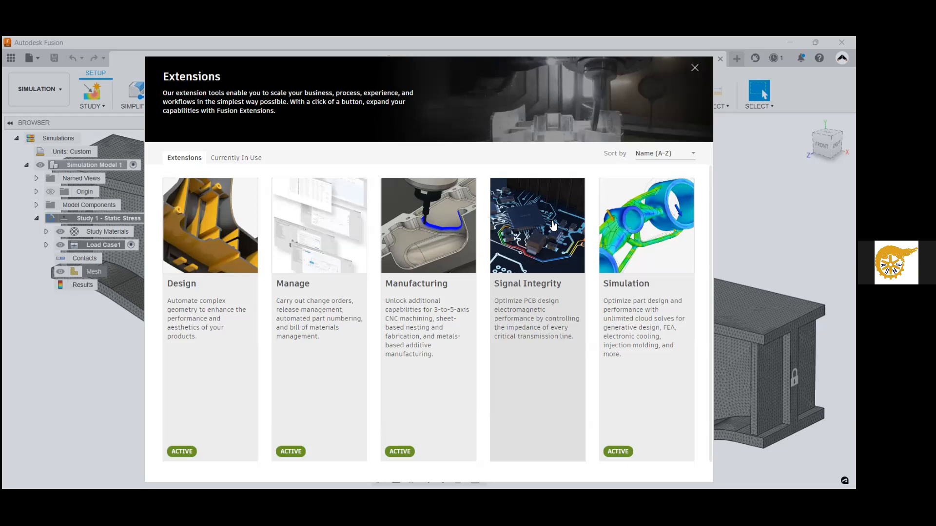
{"action": "left_click", "coordinate": [694, 69]}
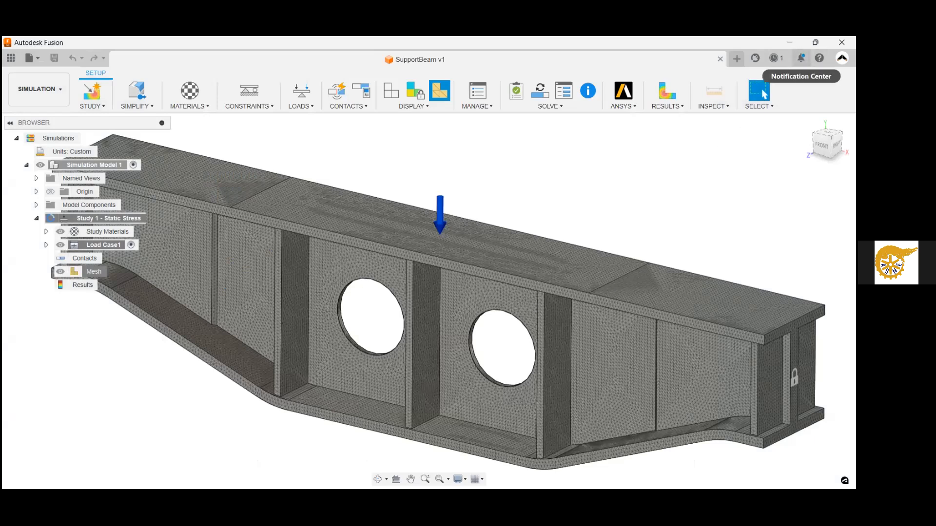
{"action": "left_click", "coordinate": [800, 58]}
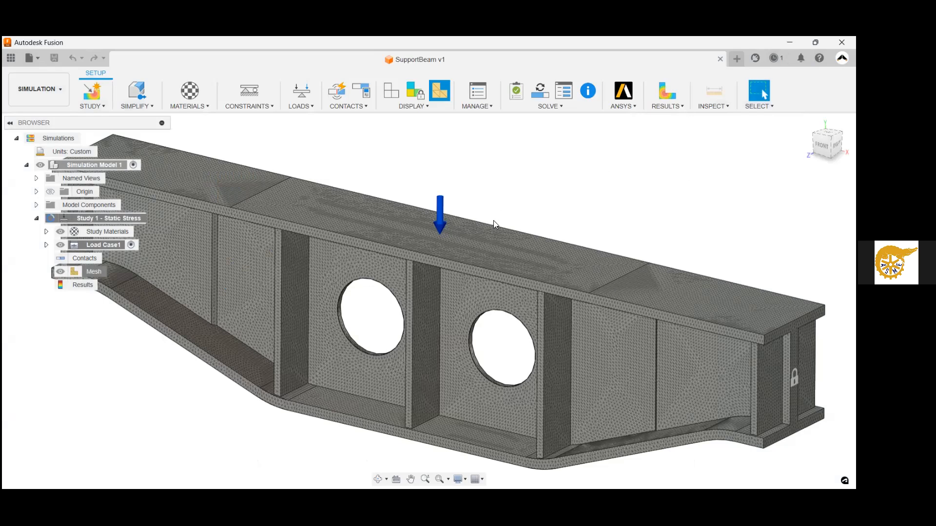
Check the solve status of Study 1 - Static Stress and dismiss the Solve dialog
{"action": "scroll", "coordinate": [493, 225], "scroll_direction": "down", "scroll_amount": 8}
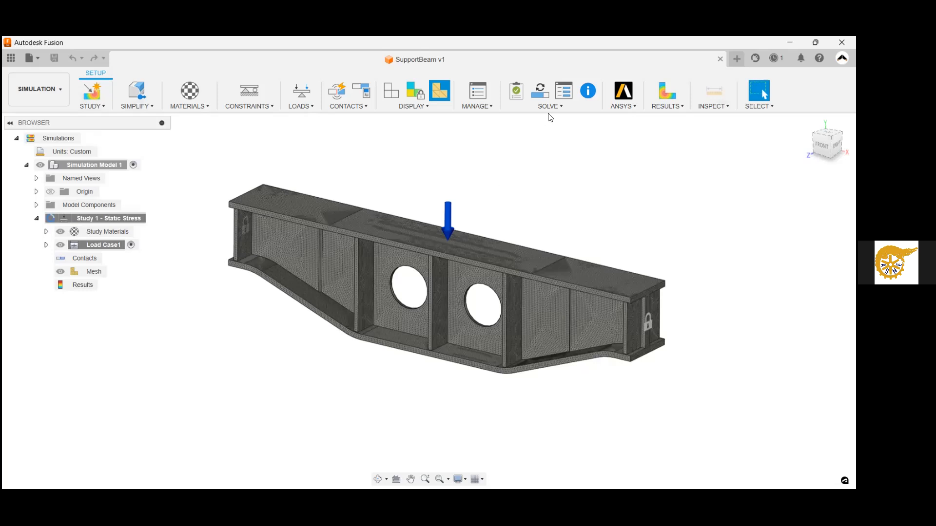
{"action": "left_click", "coordinate": [545, 97]}
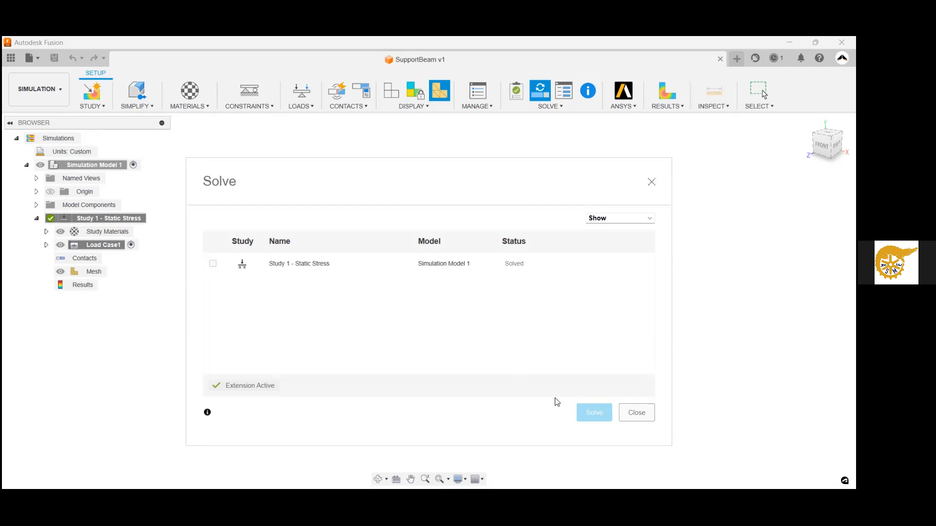
{"action": "left_click", "coordinate": [633, 412]}
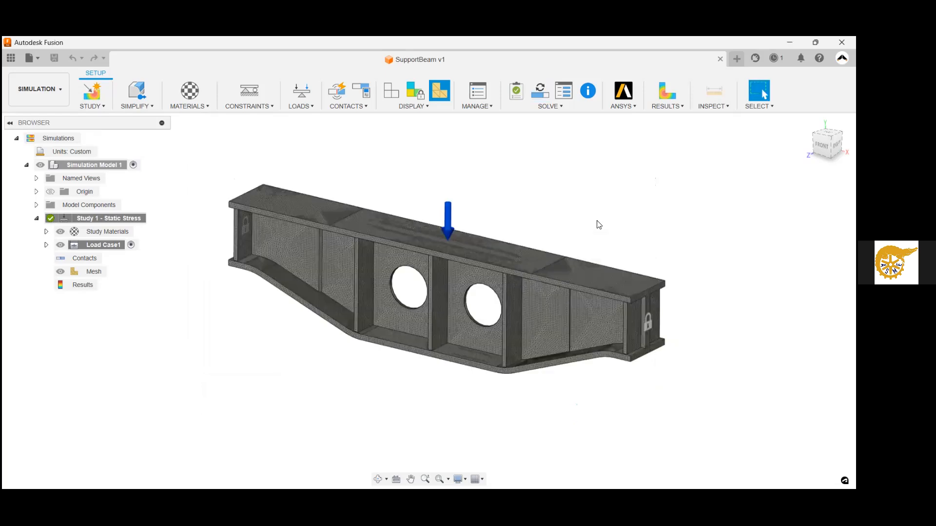
Open the simulation results of Study 1 - Static Stress
{"action": "middle_click_drag", "start_coordinate": [597, 225], "coordinate": [549, 236], "text": "shift"}
{"action": "left_click", "coordinate": [55, 220]}
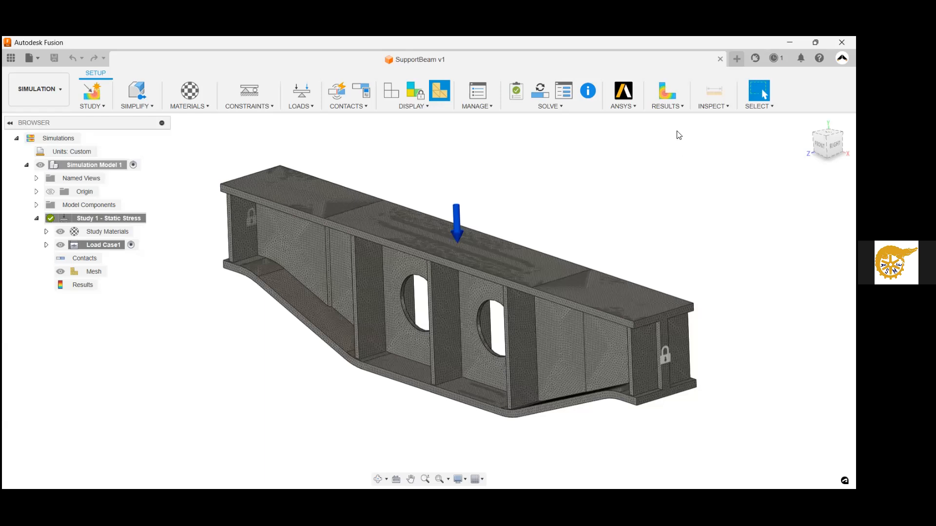
{"action": "left_click", "coordinate": [668, 106]}
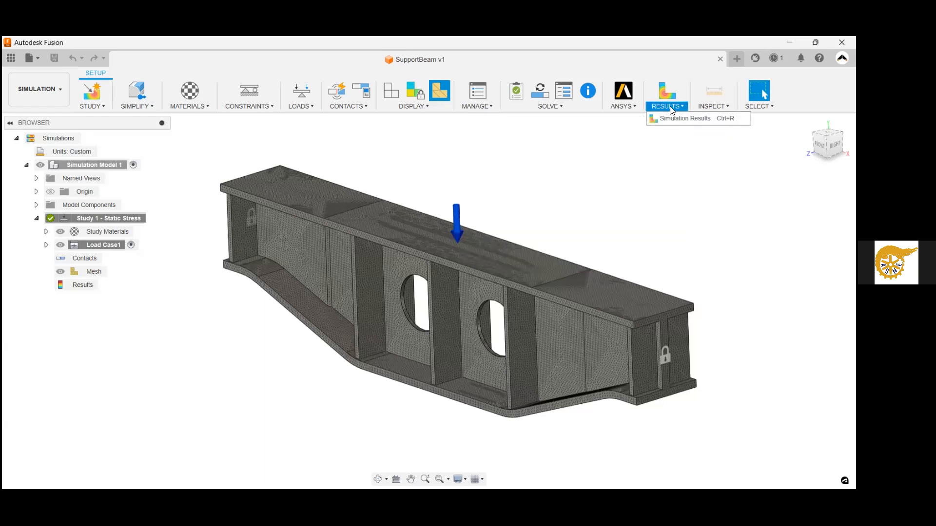
{"action": "left_click", "coordinate": [671, 96]}
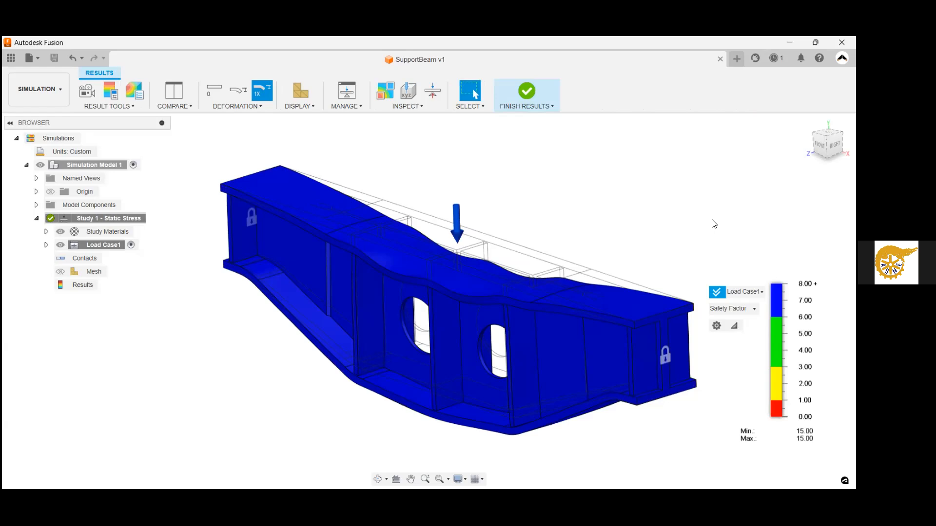
Examine the safety factor plot on the deformed beam up close and from several angles
{"action": "middle_click_drag", "start_coordinate": [712, 220], "coordinate": [712, 220], "text": "shift"}
{"action": "scroll", "coordinate": [711, 220], "scroll_direction": "up", "scroll_amount": 4}
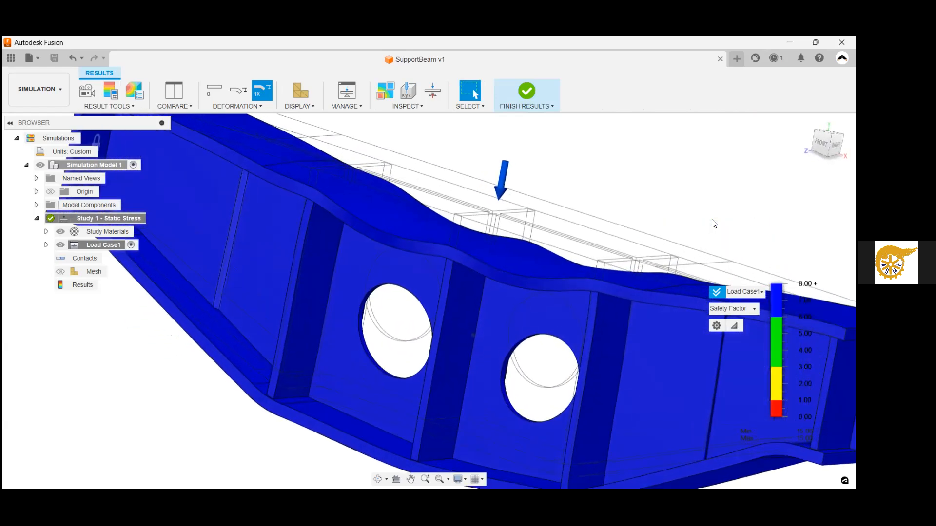
{"action": "scroll", "coordinate": [711, 220], "scroll_direction": "down", "scroll_amount": 2}
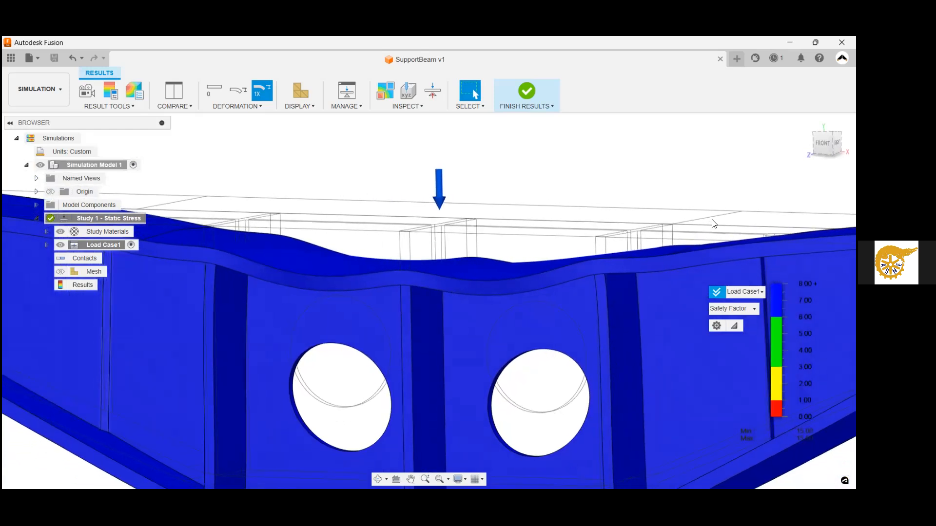
{"action": "scroll", "coordinate": [712, 219], "scroll_direction": "down", "scroll_amount": 5}
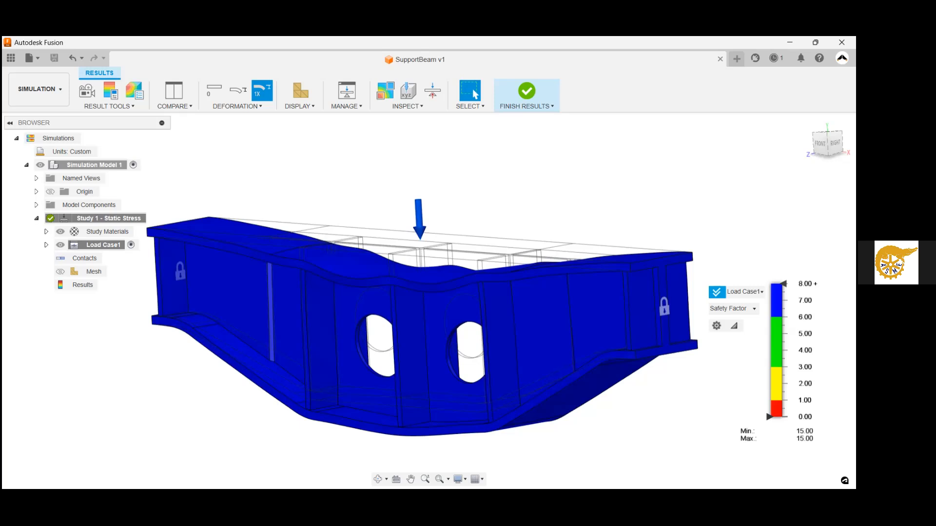
{"action": "middle_click_drag", "start_coordinate": [420, 316], "coordinate": [403, 323], "text": "shift"}
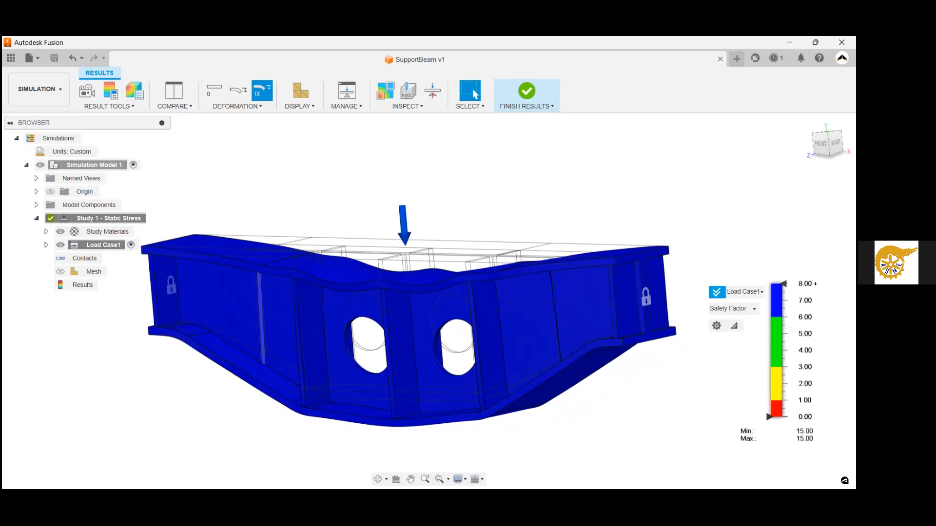
{"action": "middle_click_drag", "start_coordinate": [409, 338], "coordinate": [393, 345], "text": "shift"}
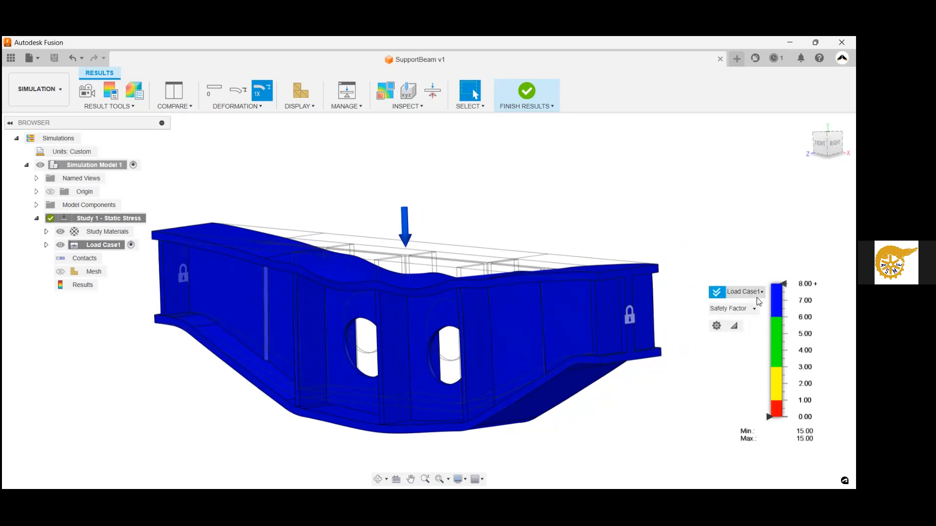
Check the load case selection for Load Case1 and plot the Stress result
{"action": "left_click", "coordinate": [744, 291]}
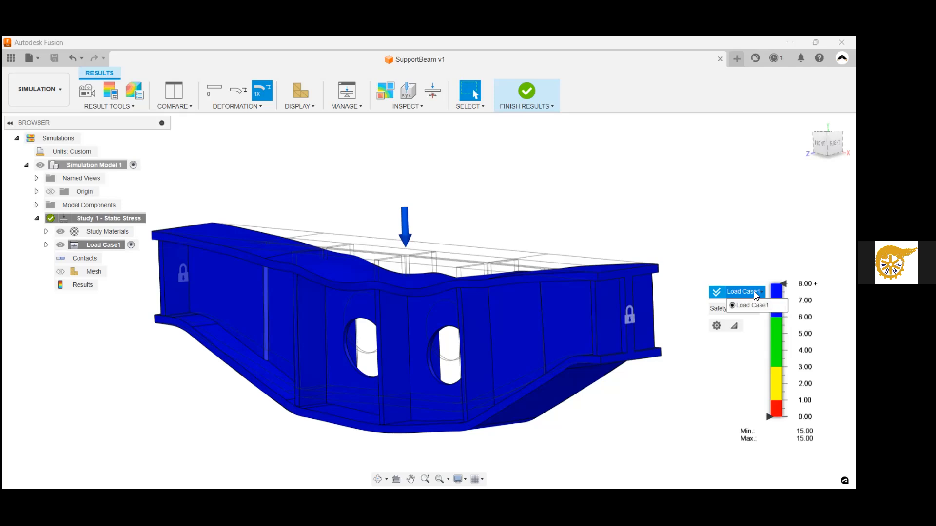
{"action": "left_click", "coordinate": [753, 292]}
{"action": "left_click", "coordinate": [748, 307]}
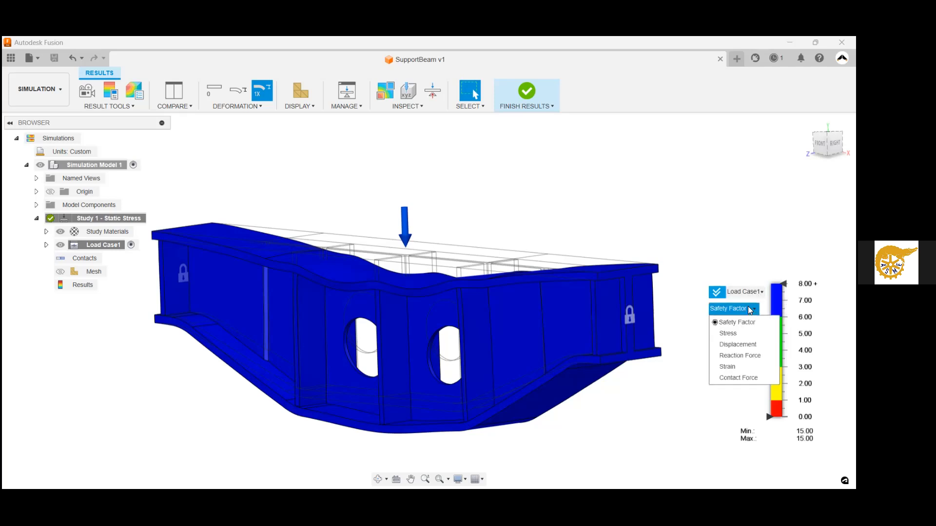
{"action": "left_click", "coordinate": [749, 332]}
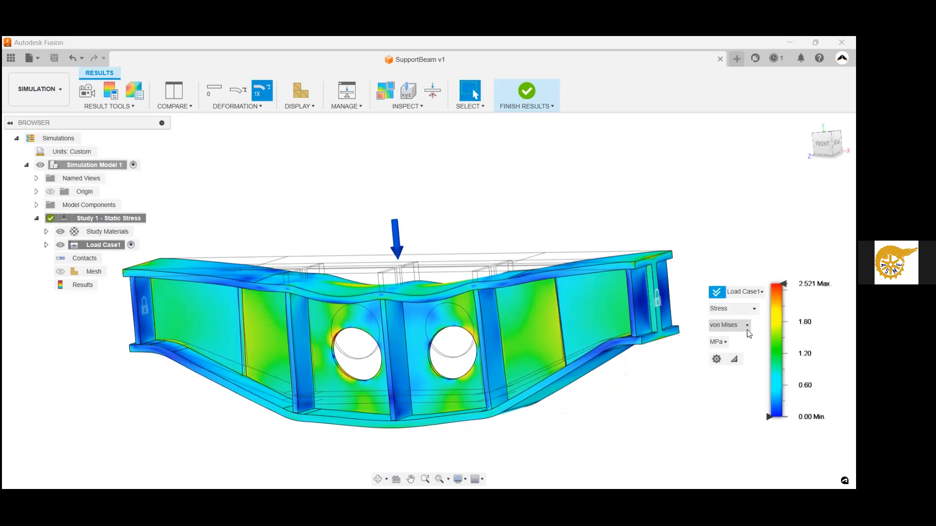
Plot the Displacement result, isolate the regions from 1.265E-04 in upward on the legend, and restore the full legend range
{"action": "left_click", "coordinate": [746, 309]}
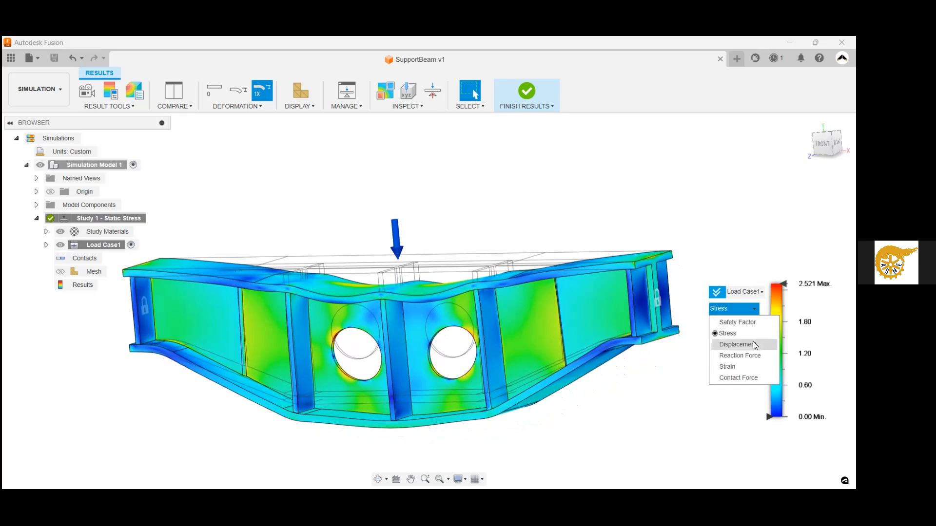
{"action": "left_click", "coordinate": [754, 344]}
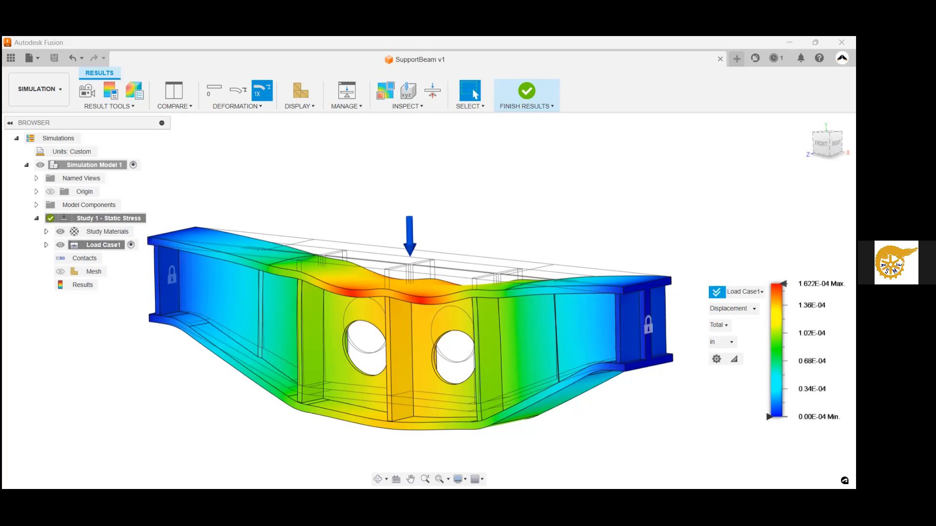
{"action": "left_click_drag", "start_coordinate": [770, 416], "coordinate": [769, 313]}
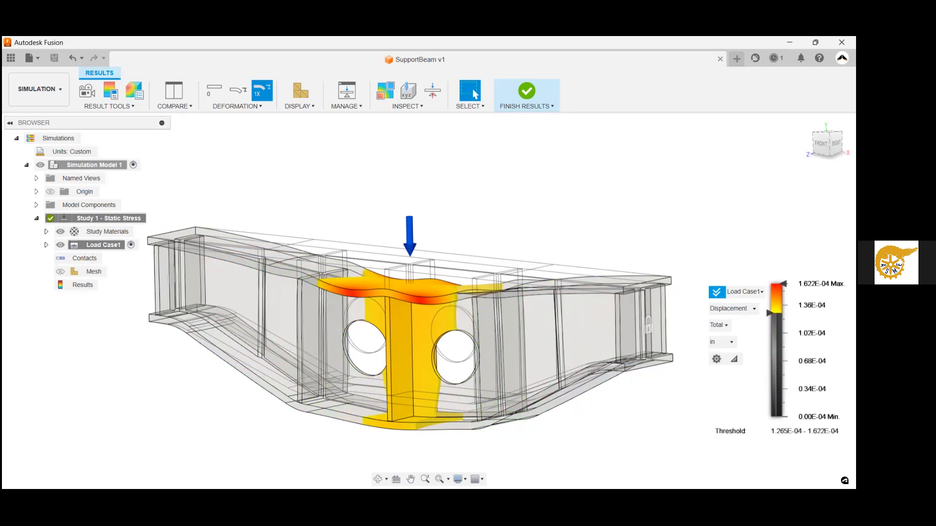
{"action": "left_click_drag", "start_coordinate": [769, 313], "coordinate": [770, 417]}
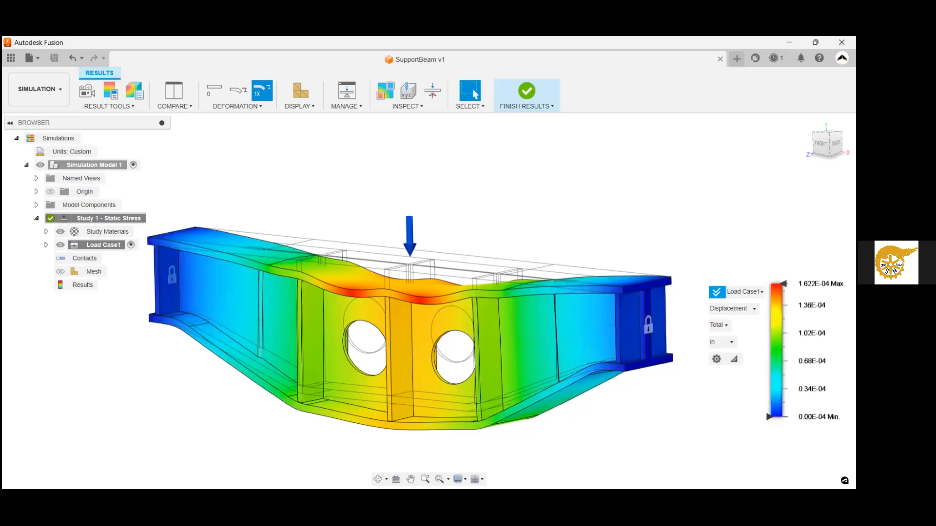
{"action": "mouse_move", "coordinate": [783, 284]}
{"action": "left_mouse_down"}
{"action": "mouse_move", "coordinate": [783, 344]}
{"action": "mouse_move", "coordinate": [783, 284]}
{"action": "left_mouse_up"}
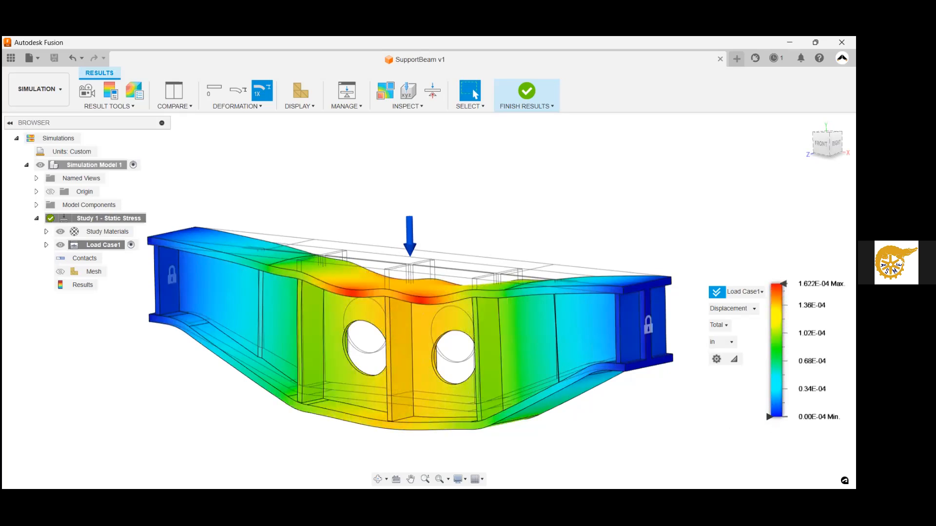
Review the available result types, displacement components, length units and legend visibility, keeping Total displacement in inches
{"action": "left_click", "coordinate": [748, 309]}
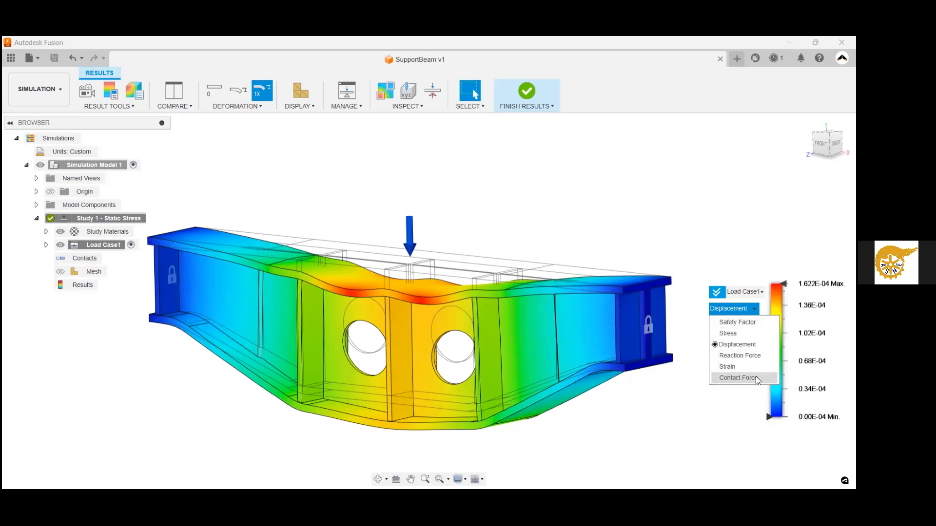
{"action": "left_click", "coordinate": [739, 402]}
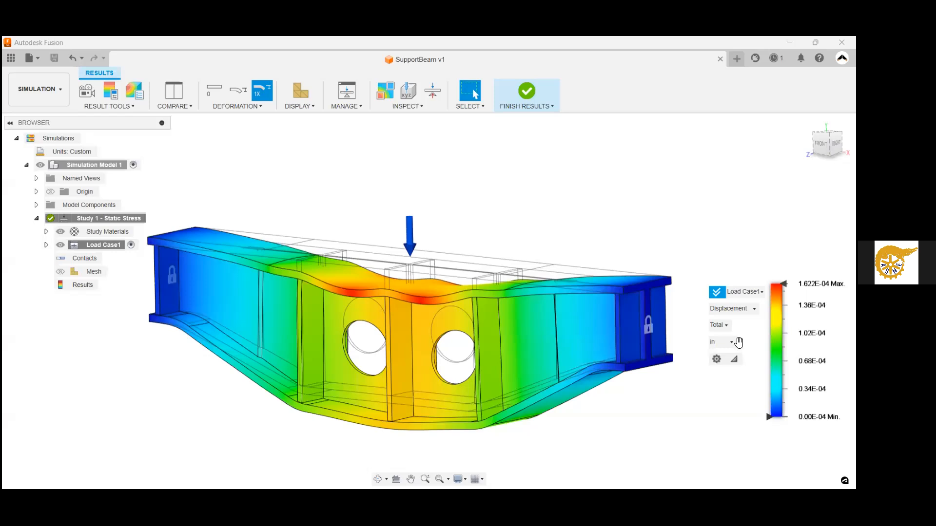
{"action": "left_click", "coordinate": [725, 326]}
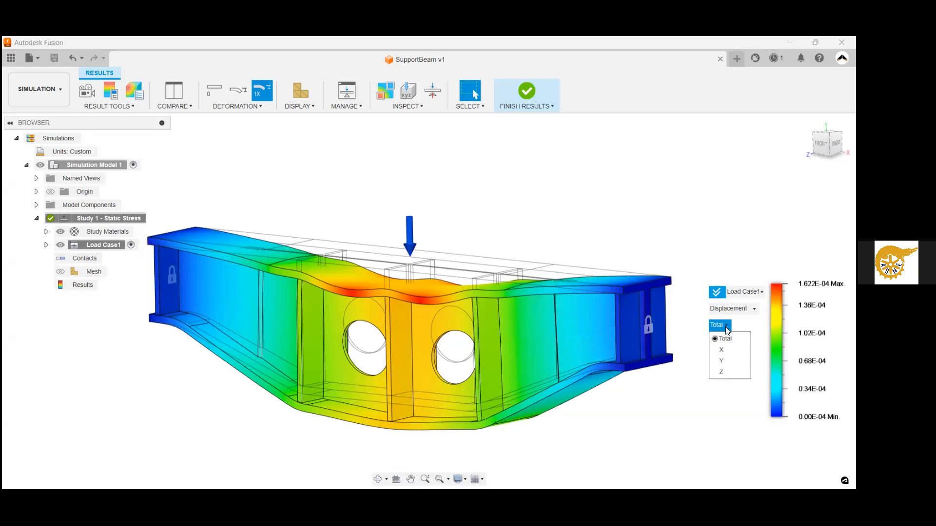
{"action": "left_click", "coordinate": [726, 338]}
{"action": "left_click", "coordinate": [730, 344]}
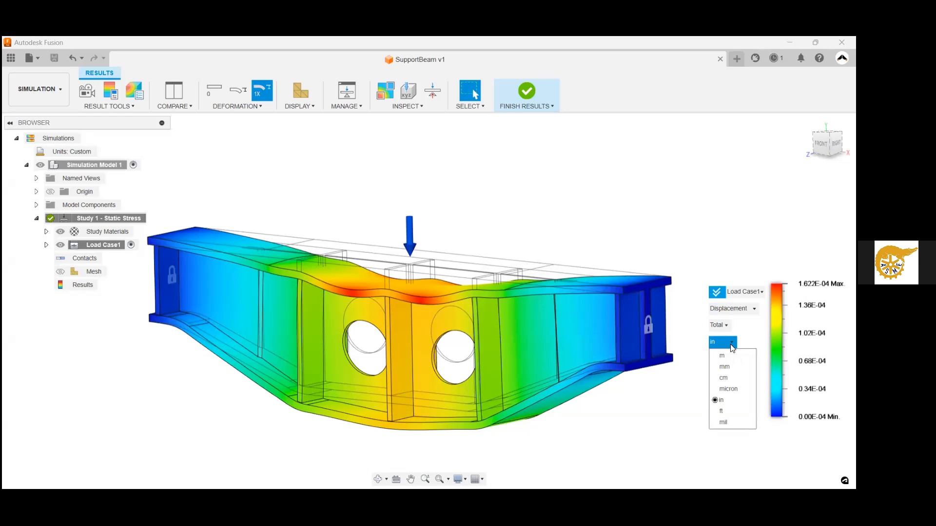
{"action": "left_click", "coordinate": [741, 342]}
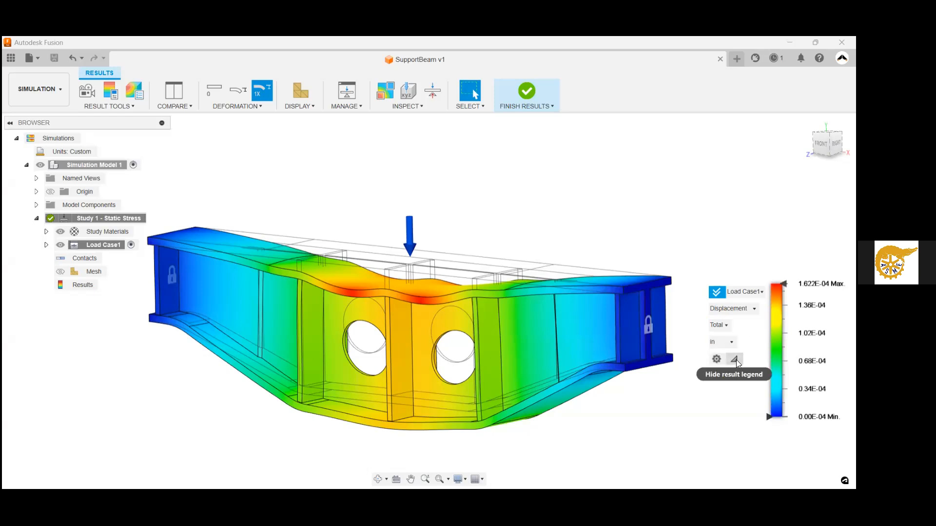
{"action": "left_click", "coordinate": [735, 359]}
{"action": "left_click", "coordinate": [773, 261]}
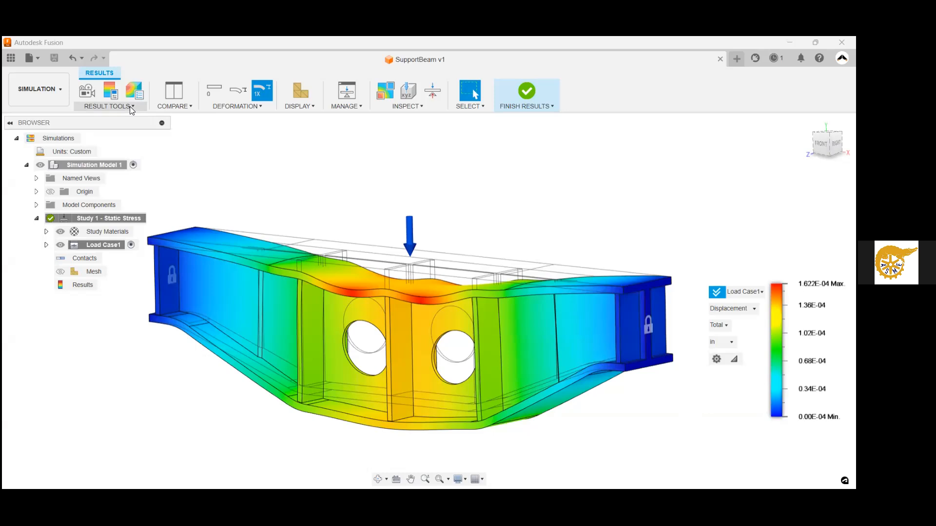
Animate the displacement result, enable two-way motion and play the animation
{"action": "left_click", "coordinate": [90, 97]}
{"action": "left_click_drag", "start_coordinate": [754, 177], "coordinate": [580, 138]}
{"action": "left_click", "coordinate": [586, 154]}
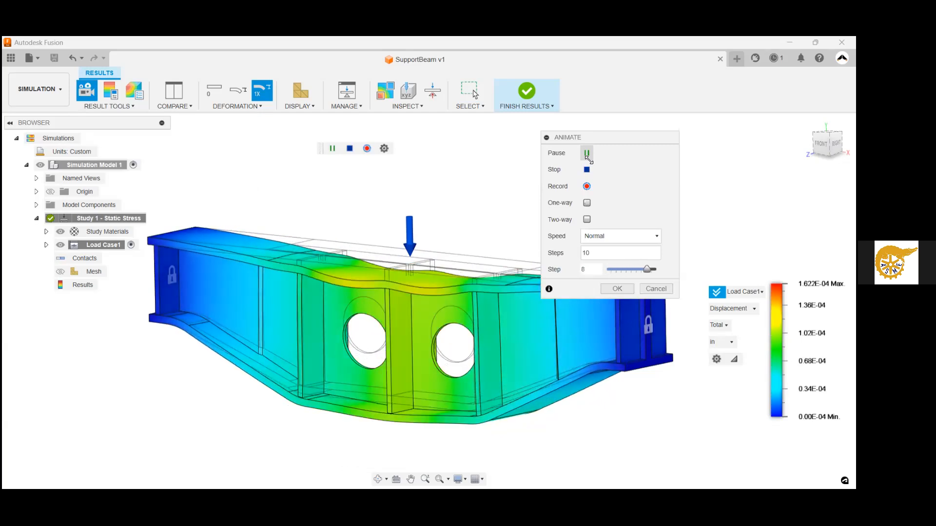
{"action": "left_click", "coordinate": [586, 219]}
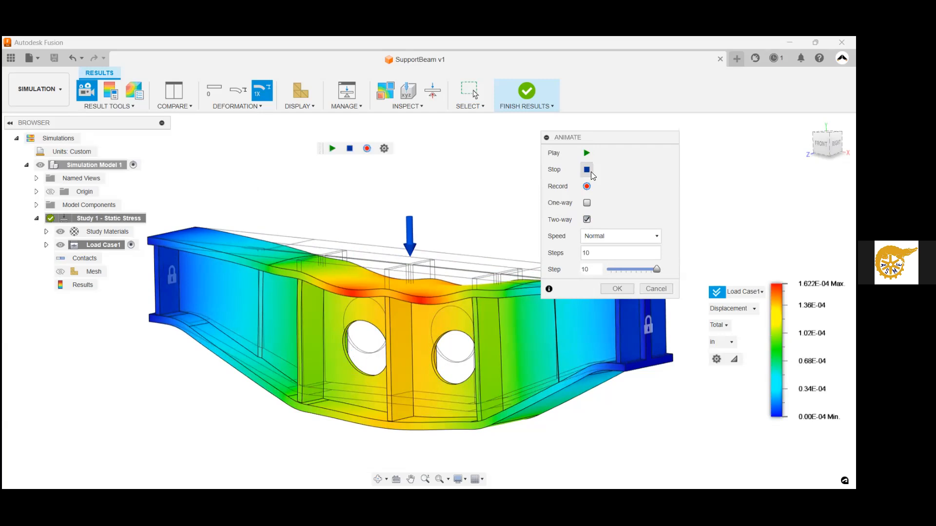
{"action": "left_click", "coordinate": [587, 154]}
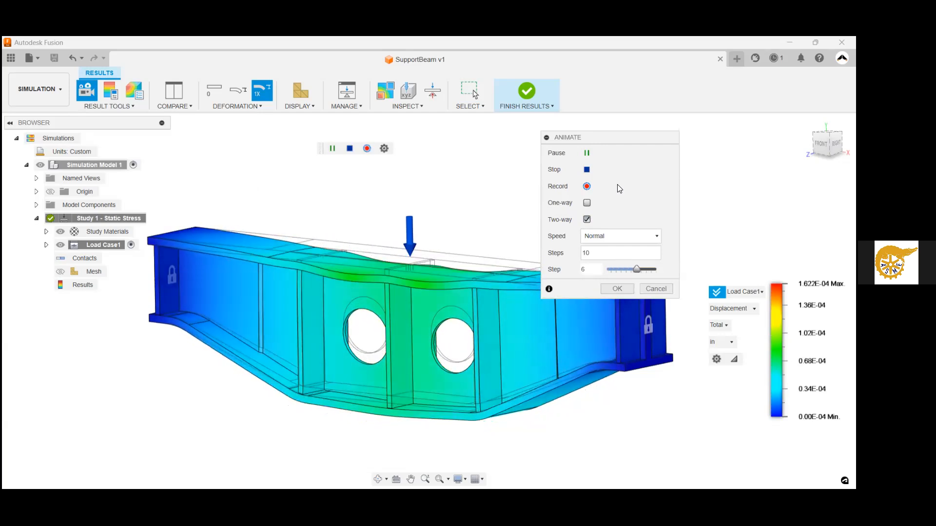
Try the animation at Fast speed with 2 steps
{"action": "left_click", "coordinate": [637, 235]}
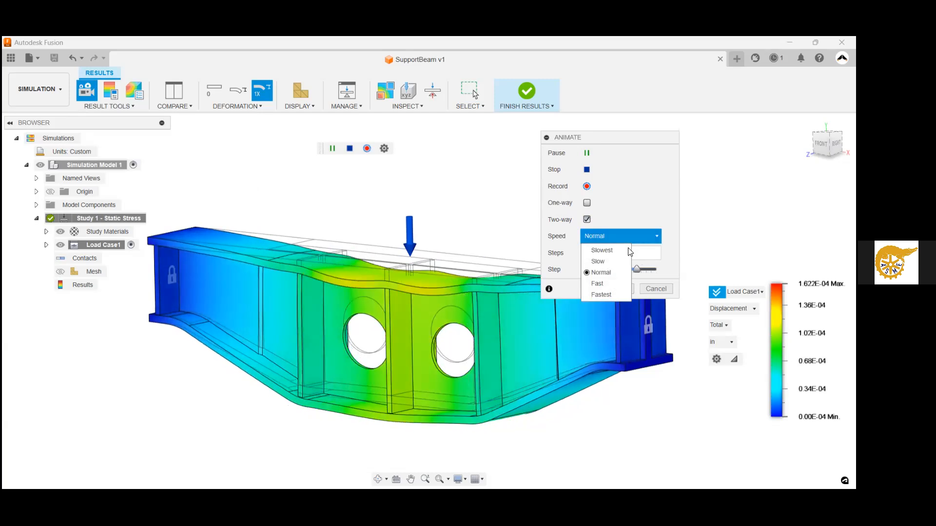
{"action": "left_click", "coordinate": [601, 283]}
{"action": "double_click", "coordinate": [594, 254]}
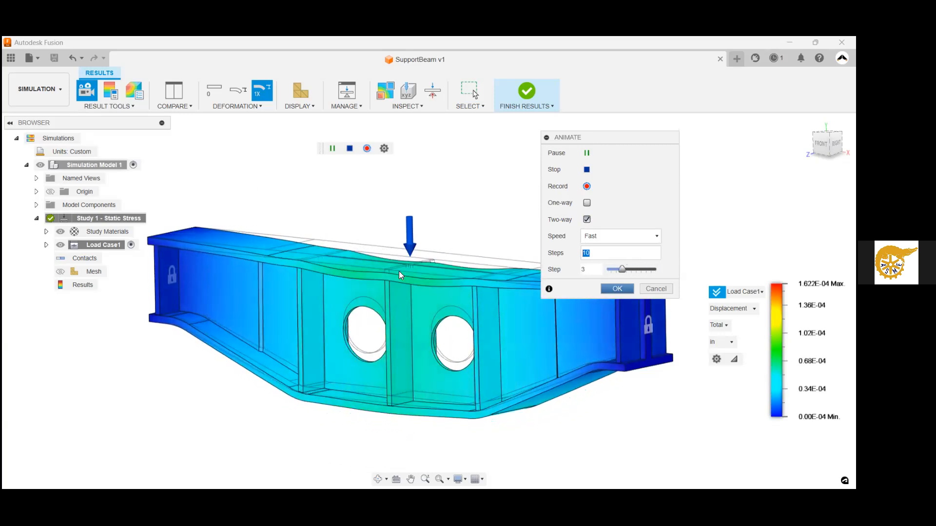
{"action": "type", "text": "2"}
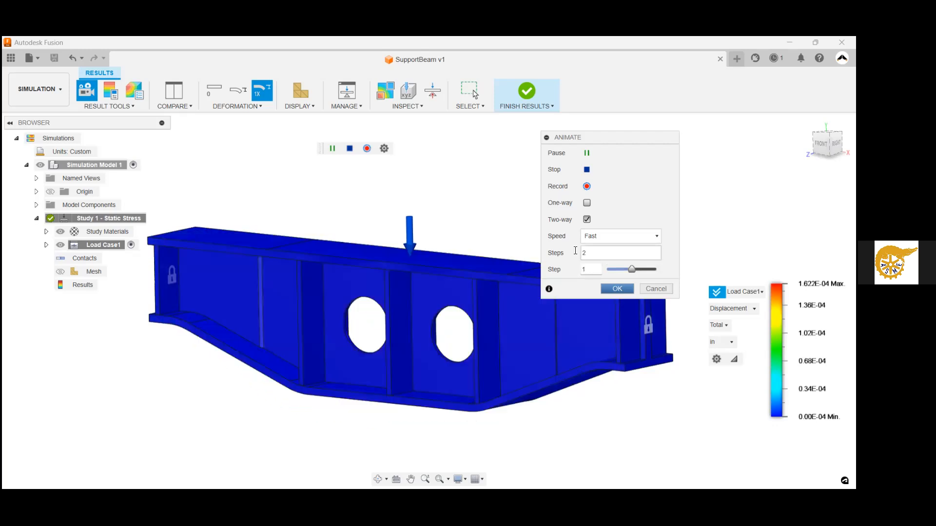
View the animation at Slow speed with 20 steps and cancel the Animate settings
{"action": "left_click", "coordinate": [605, 236]}
{"action": "left_click", "coordinate": [612, 261]}
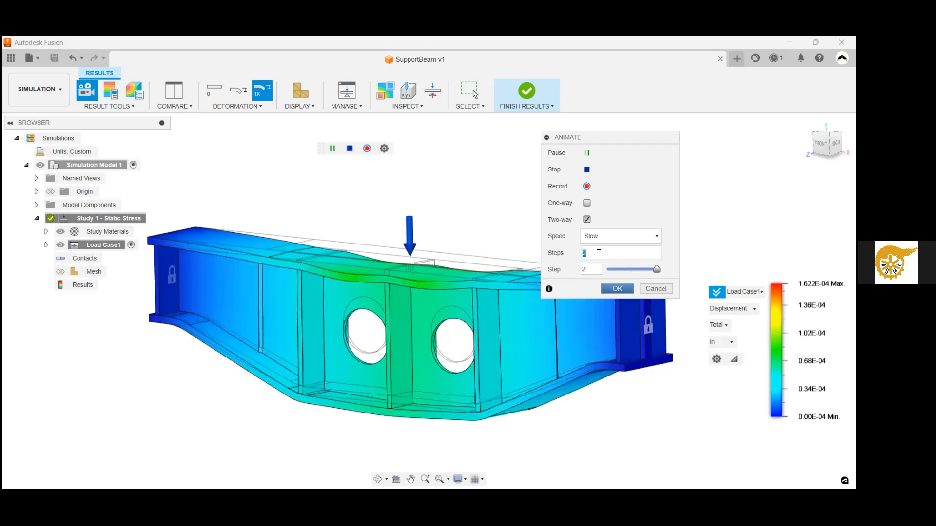
{"action": "type", "text": "0"}
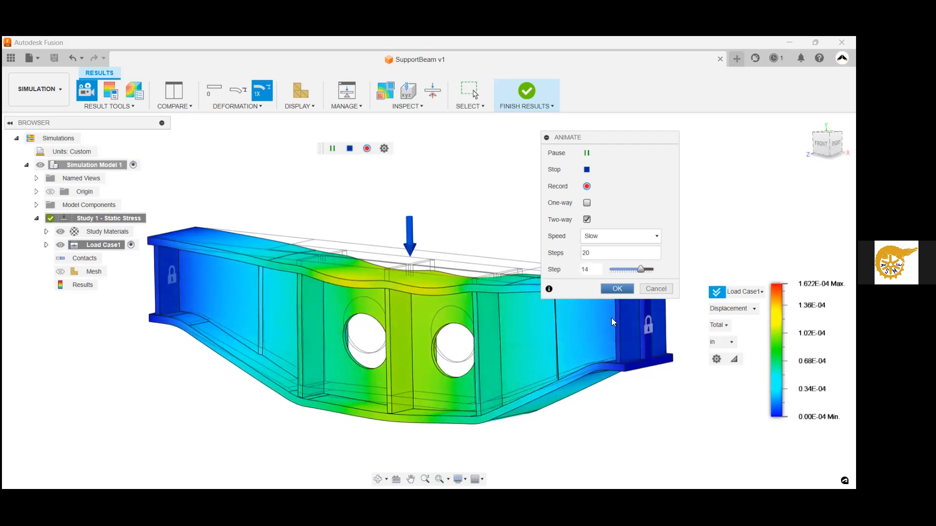
{"action": "left_click", "coordinate": [654, 289]}
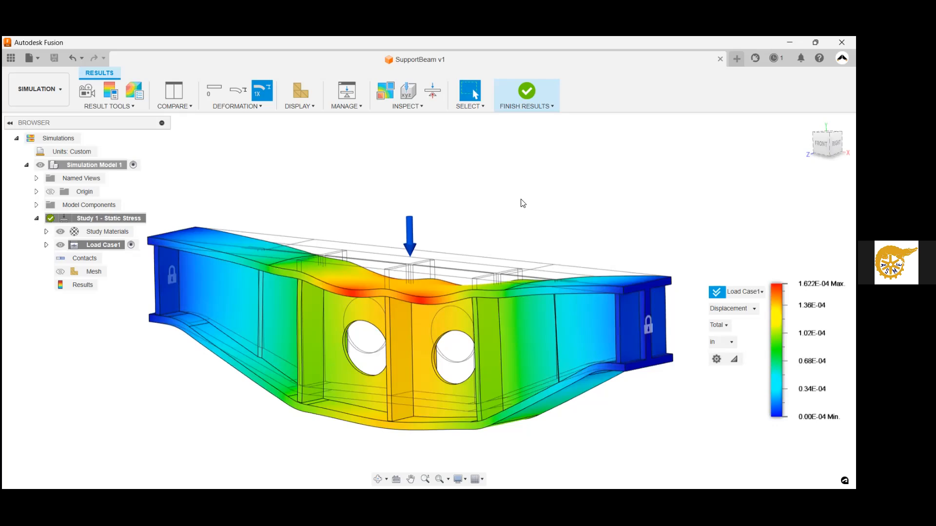
{"action": "left_click", "coordinate": [190, 107]}
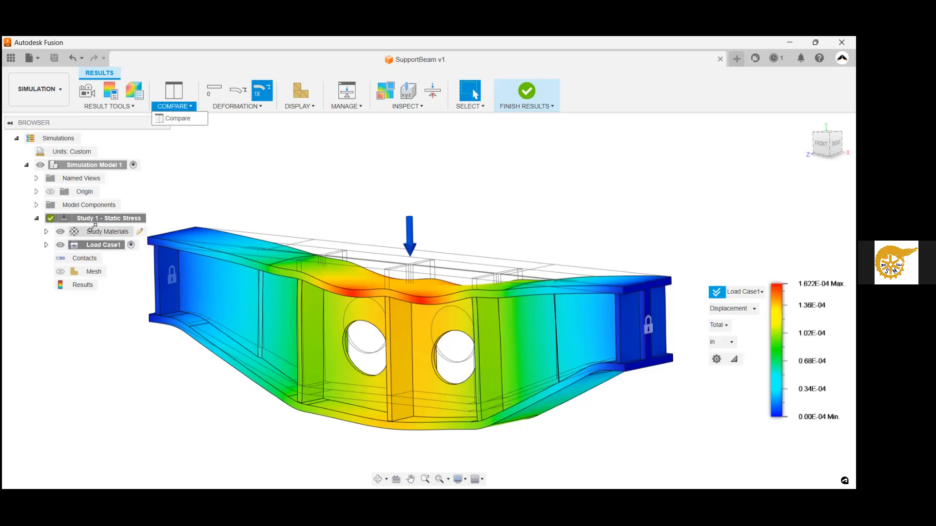
{"action": "left_click", "coordinate": [247, 119]}
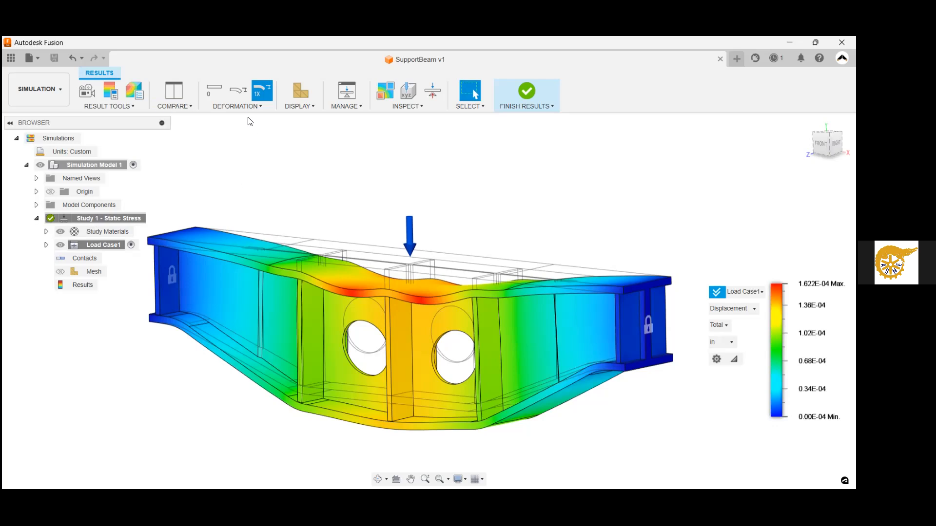
{"action": "left_click", "coordinate": [248, 107]}
{"action": "left_click", "coordinate": [307, 107]}
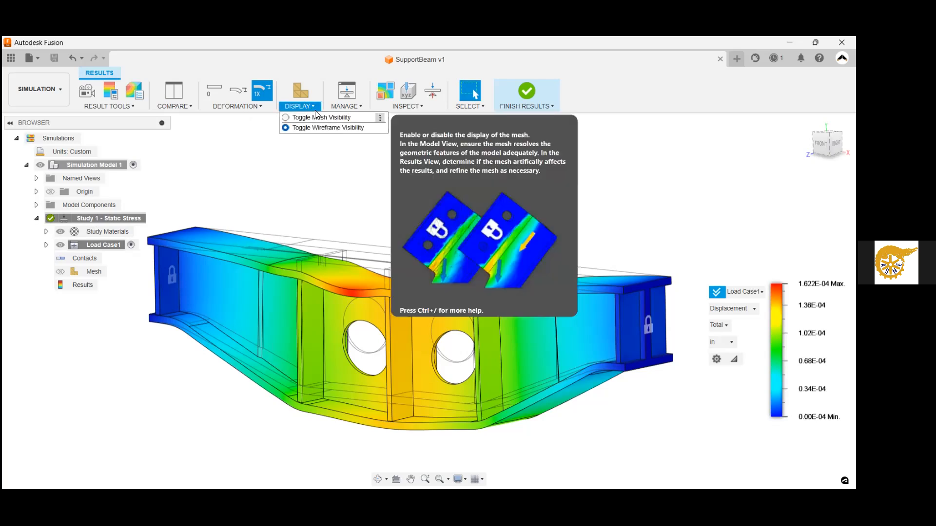
{"action": "left_click", "coordinate": [346, 106]}
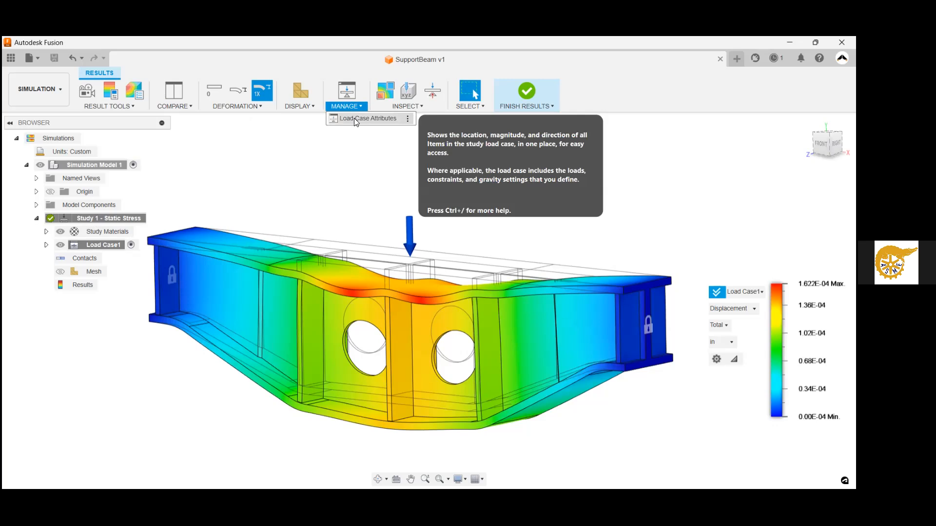
Finish the results review and return to the study setup with the beam's loaded top face in view
{"action": "left_click", "coordinate": [408, 106]}
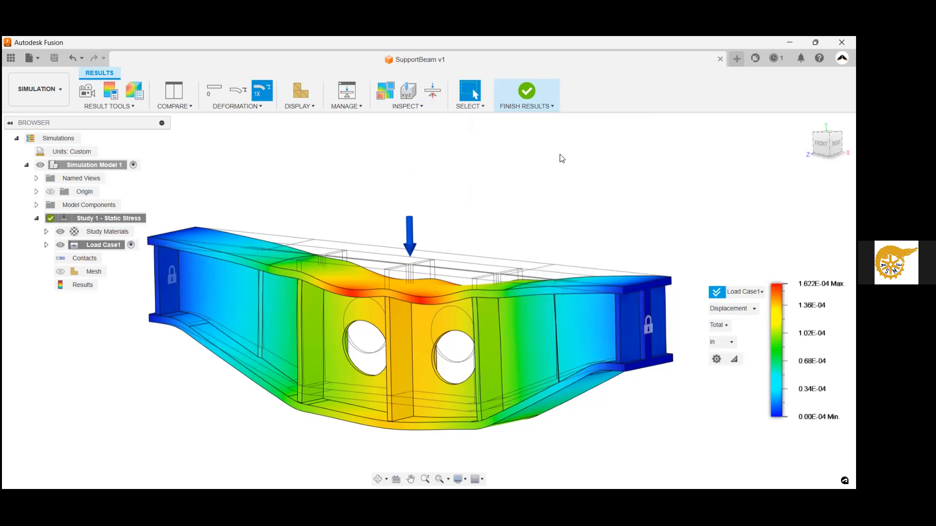
{"action": "left_click", "coordinate": [527, 94]}
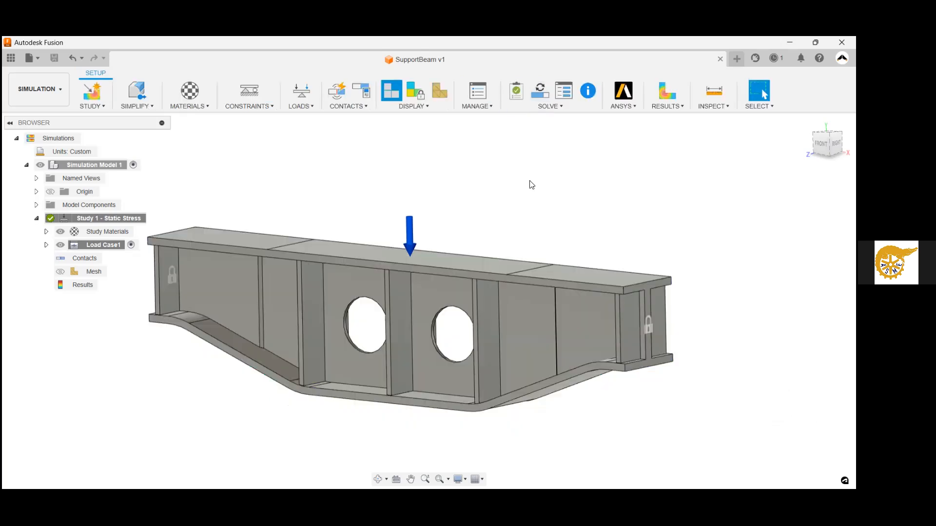
{"action": "left_click", "coordinate": [829, 144]}
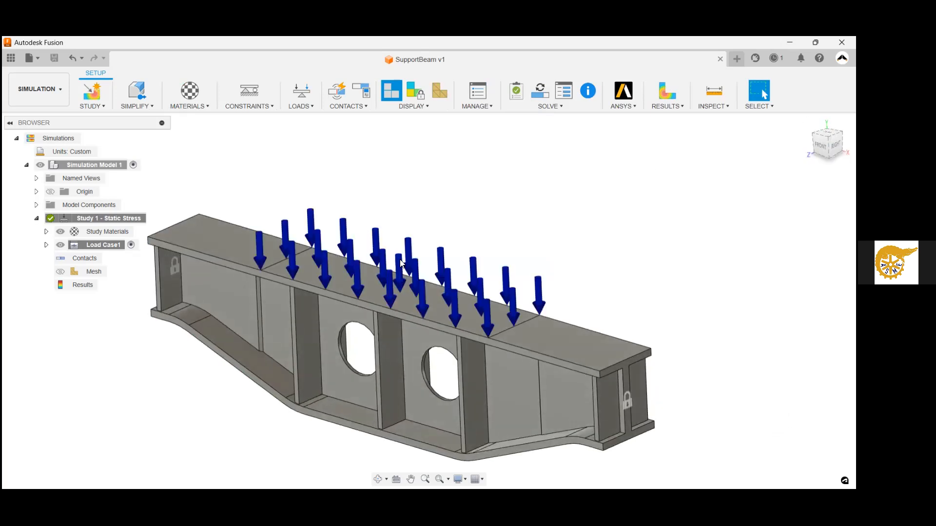
{"action": "scroll", "coordinate": [515, 256], "scroll_direction": "down", "scroll_amount": 1}
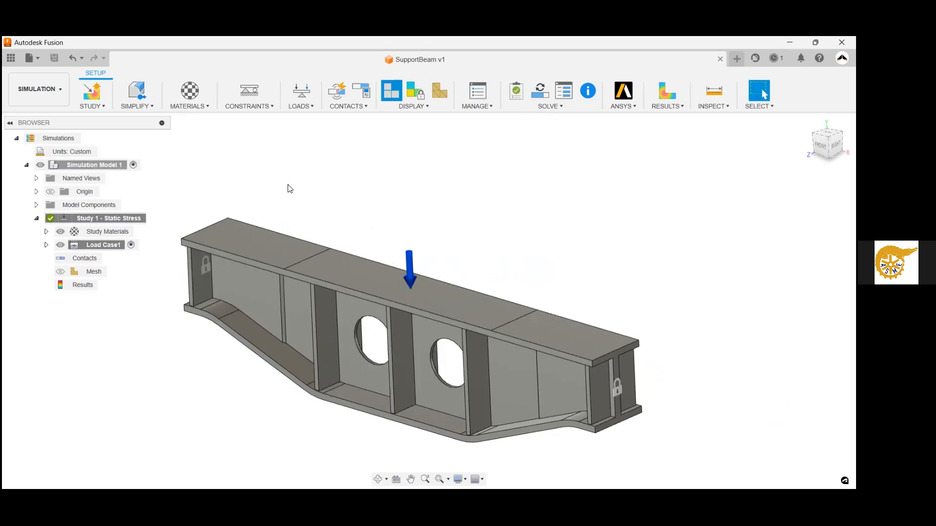
{"action": "left_click", "coordinate": [310, 107]}
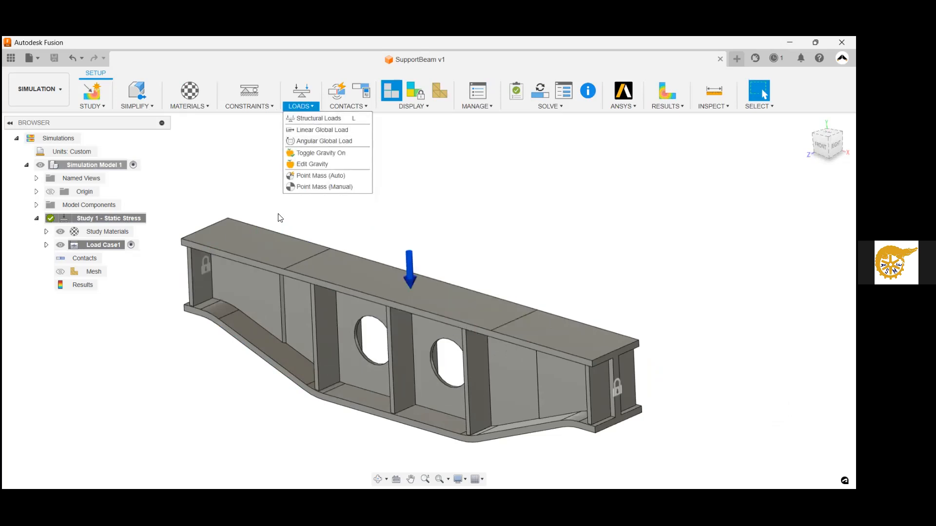
{"action": "left_click", "coordinate": [129, 290]}
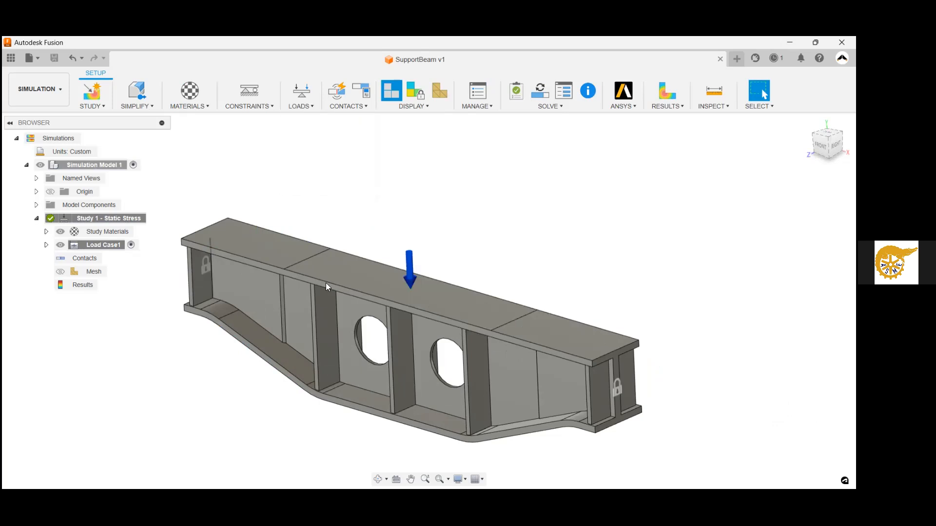
{"action": "left_click", "coordinate": [416, 280]}
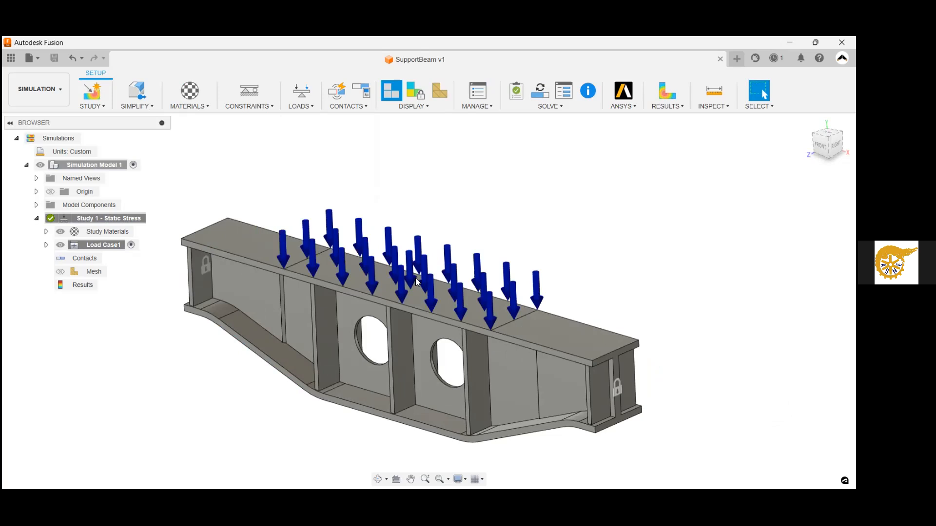
{"action": "left_click", "coordinate": [416, 280]}
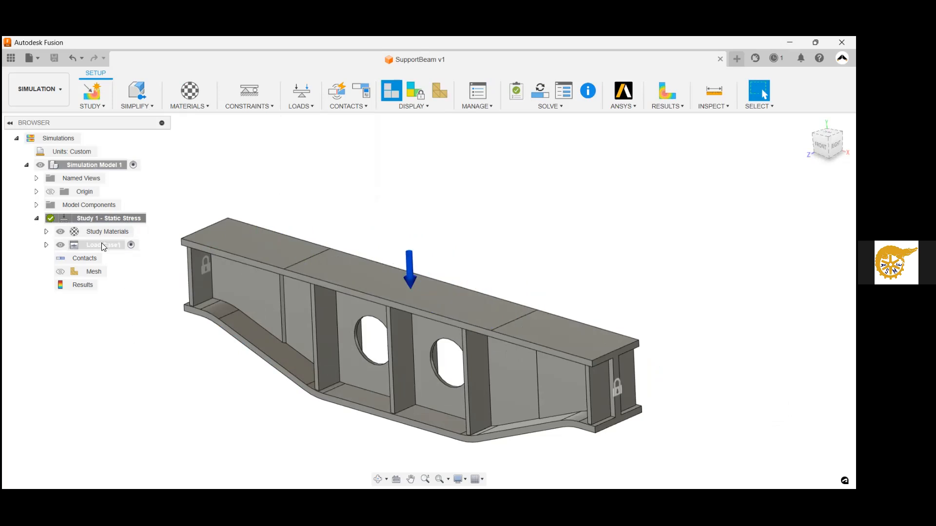
Review the type, magnitude and status of every load and constraint in the Load Case1 attributes
{"action": "left_click", "coordinate": [46, 246]}
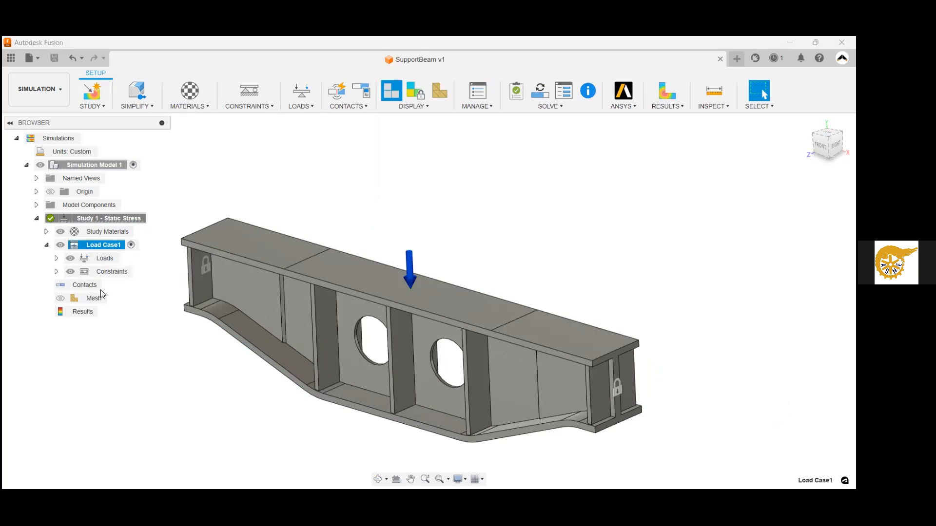
{"action": "right_click", "coordinate": [101, 261]}
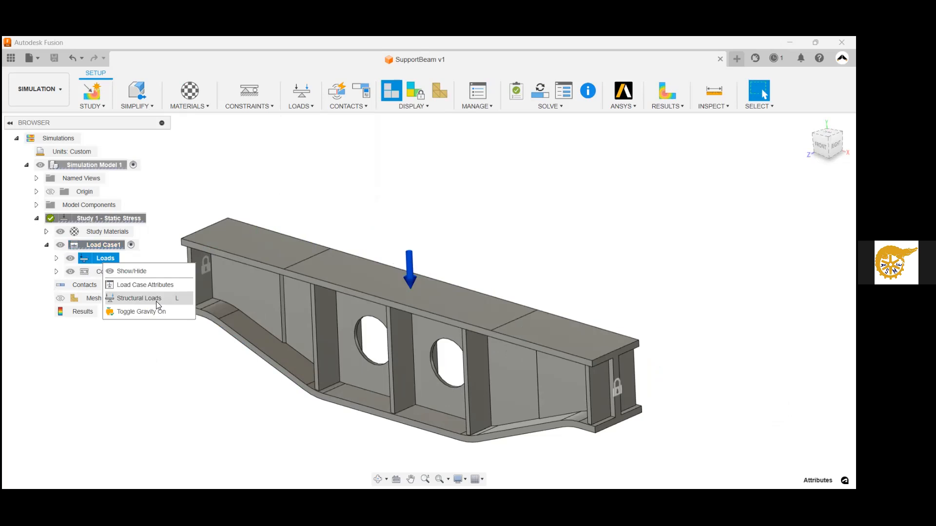
{"action": "key", "text": "Escape"}
{"action": "right_click", "coordinate": [103, 257]}
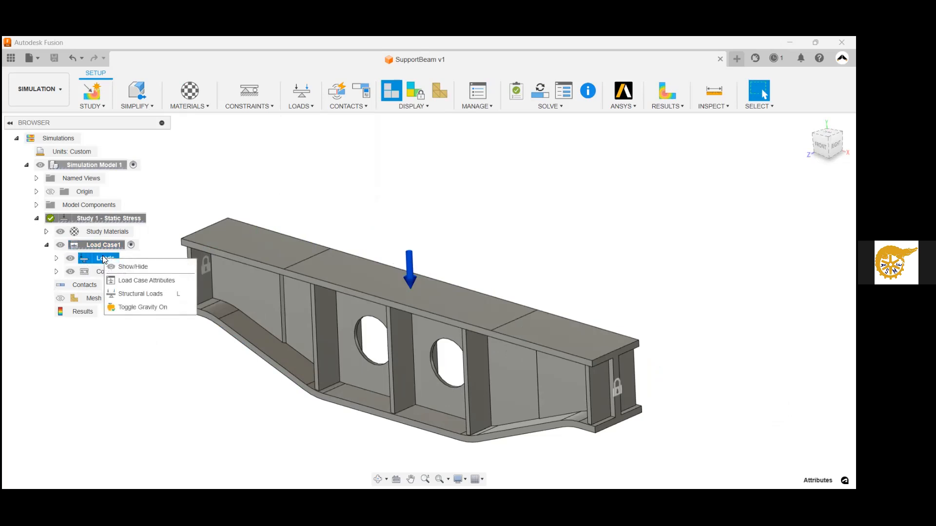
{"action": "left_click", "coordinate": [171, 281]}
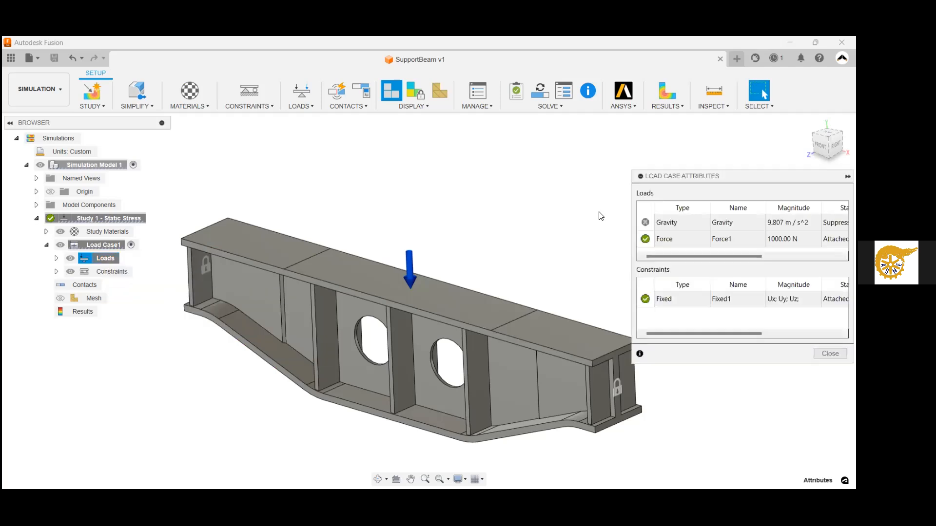
{"action": "left_click_drag", "start_coordinate": [713, 179], "coordinate": [608, 165]}
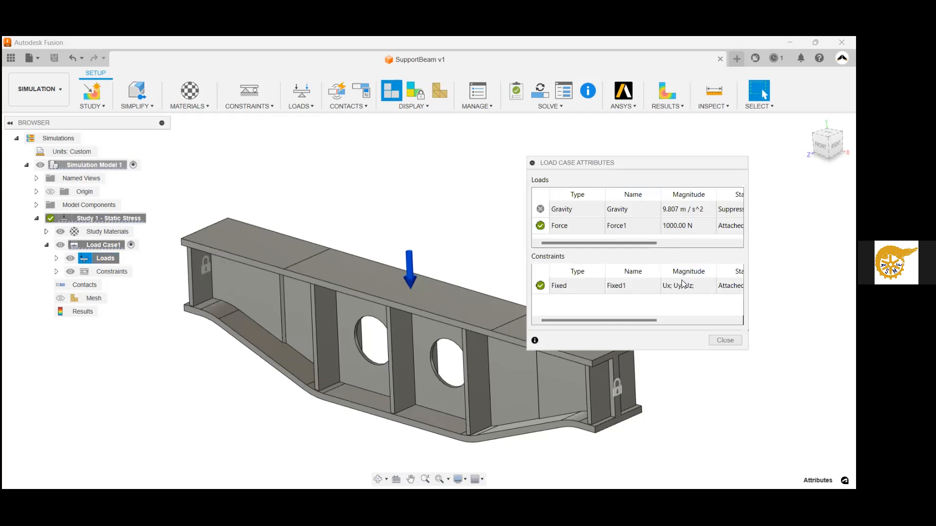
{"action": "left_click_drag", "start_coordinate": [653, 320], "coordinate": [684, 328]}
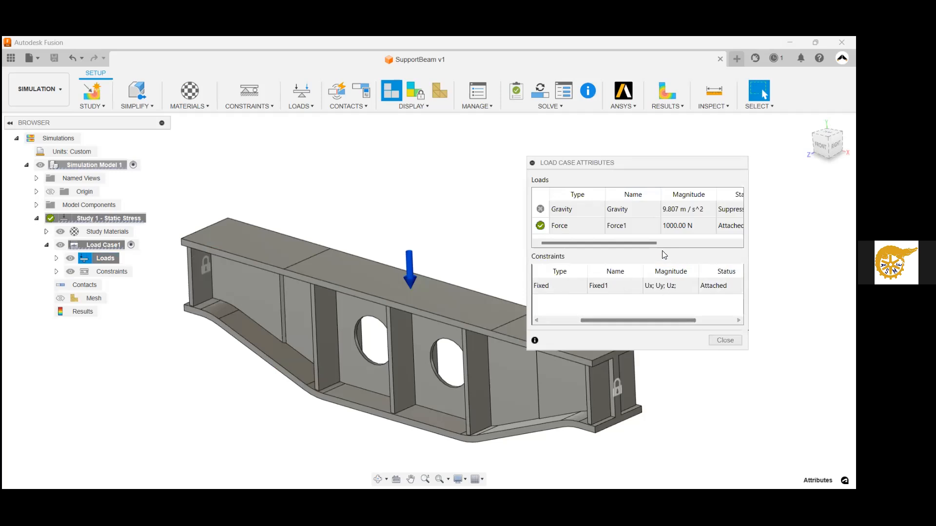
{"action": "left_click_drag", "start_coordinate": [610, 242], "coordinate": [705, 240]}
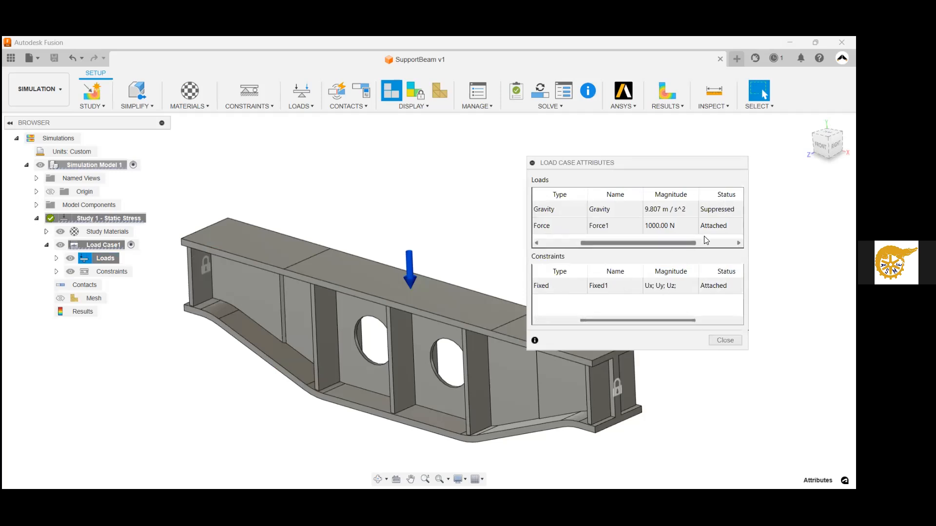
{"action": "left_click", "coordinate": [726, 339]}
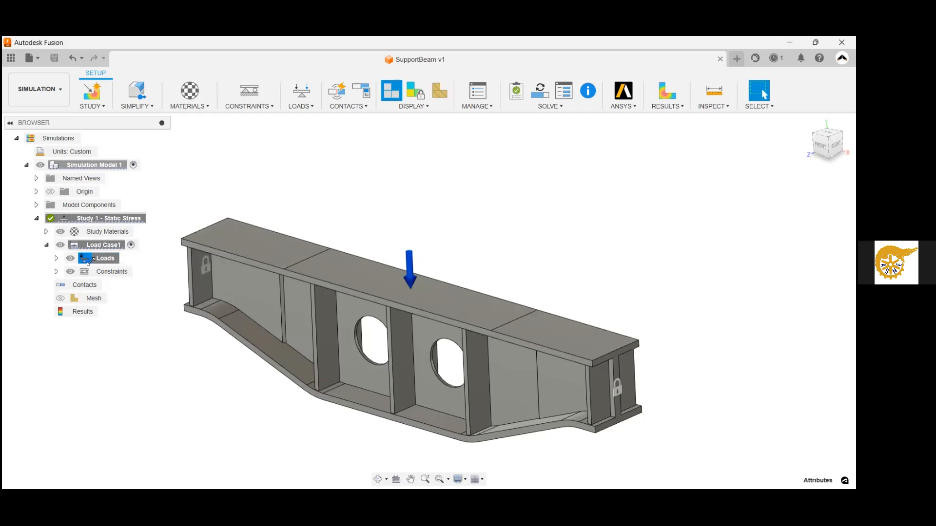
Edit the existing force load Force1 on the beam's top face and switch its direction type to angles
{"action": "left_click", "coordinate": [57, 258]}
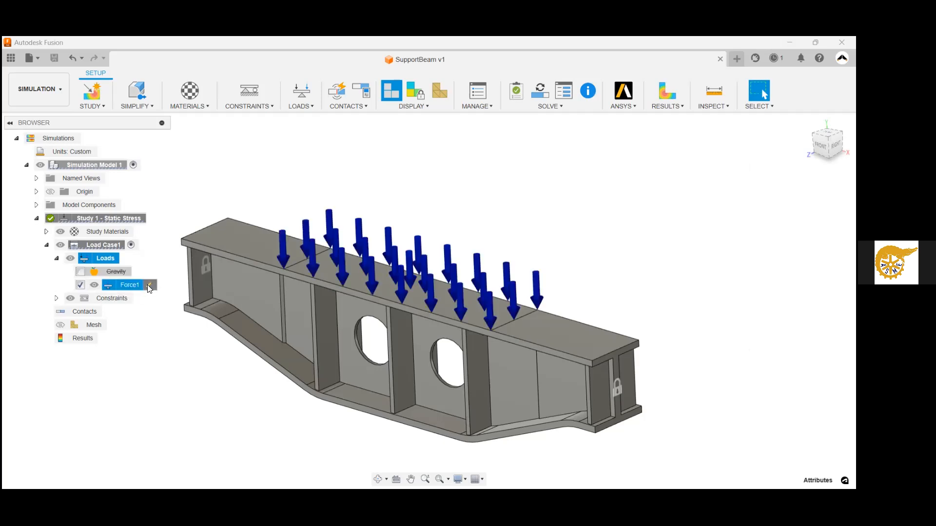
{"action": "left_click", "coordinate": [149, 286]}
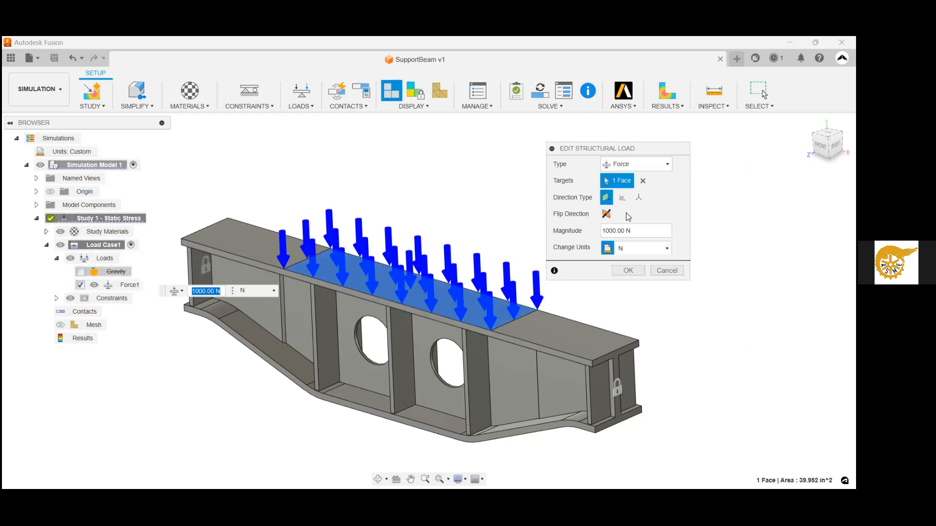
{"action": "left_click", "coordinate": [640, 232]}
{"action": "left_click", "coordinate": [621, 197]}
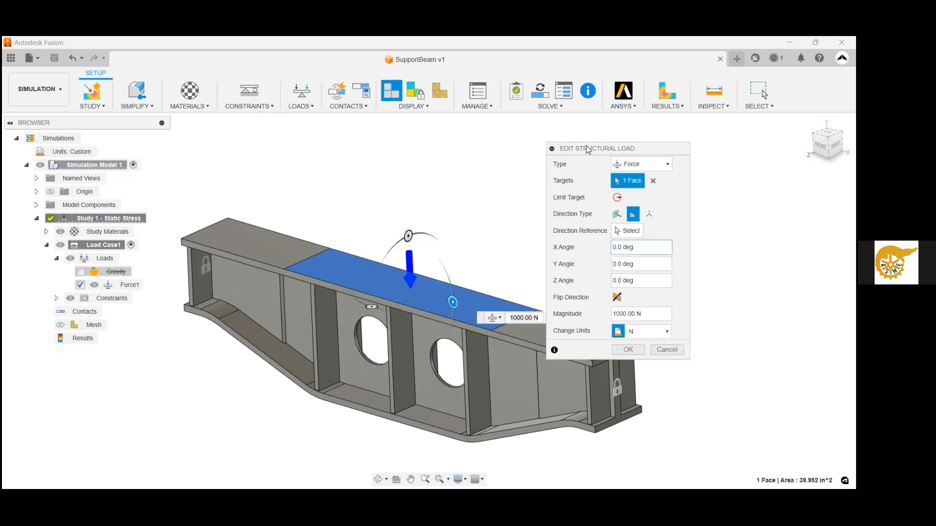
{"action": "left_click_drag", "start_coordinate": [586, 148], "coordinate": [635, 148]}
Tilt the force to a Y angle of -15 deg and X angle of 40 deg, limiting it to a circular area
{"action": "left_click_drag", "start_coordinate": [408, 235], "coordinate": [418, 234]}
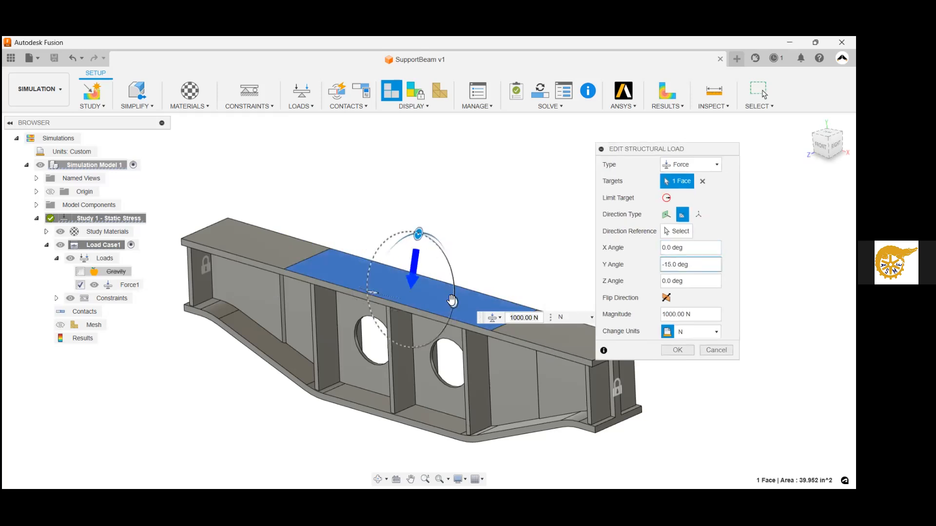
{"action": "left_click_drag", "start_coordinate": [449, 299], "coordinate": [447, 263]}
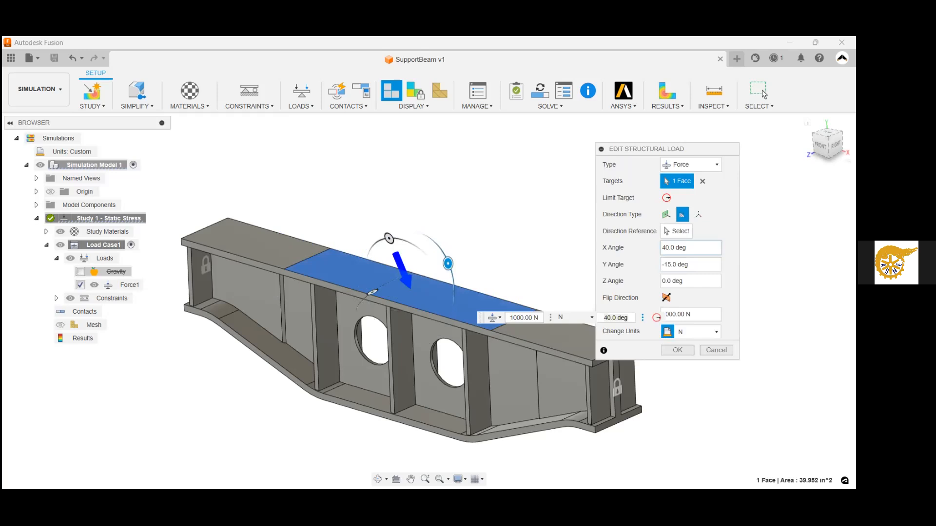
{"action": "left_click", "coordinate": [666, 198]}
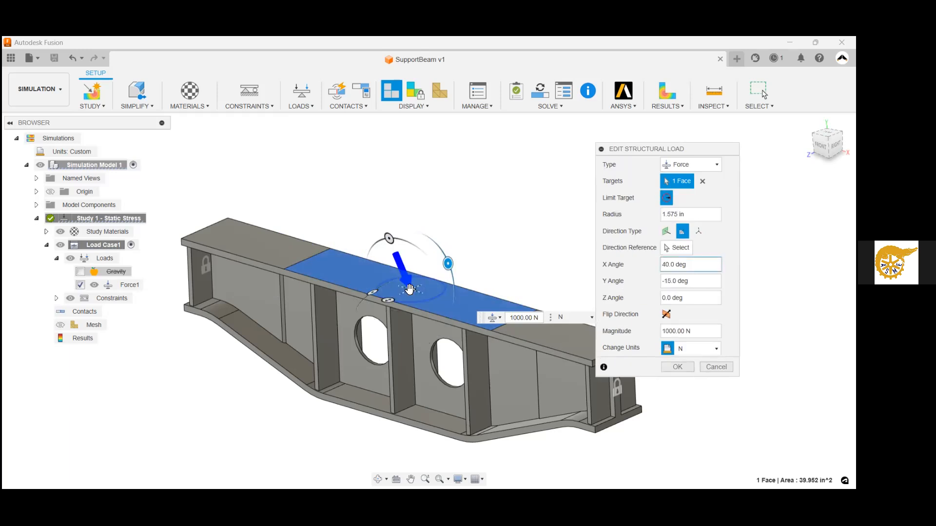
{"action": "left_click", "coordinate": [444, 303]}
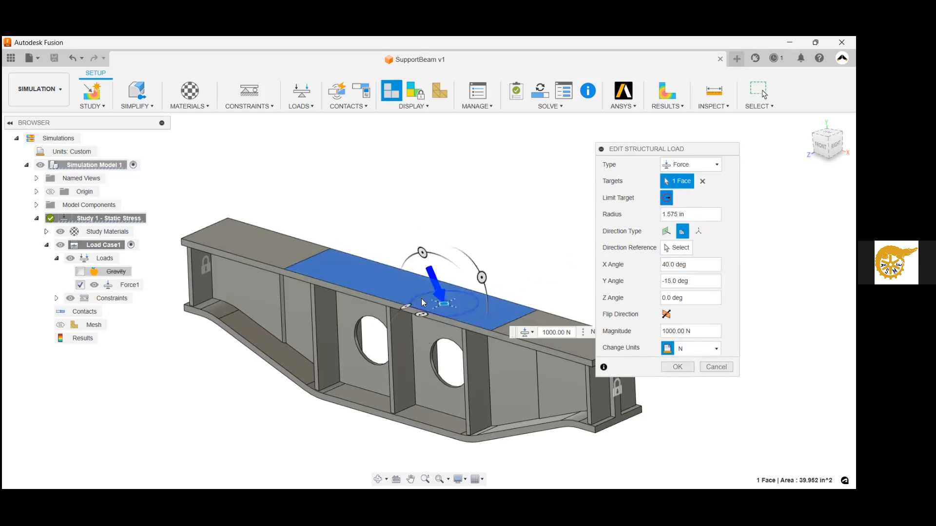
Try to correct the force's targets by deselecting the unintended side faces of the beam one by one
{"action": "left_click", "coordinate": [448, 304]}
{"action": "left_click", "coordinate": [373, 293]}
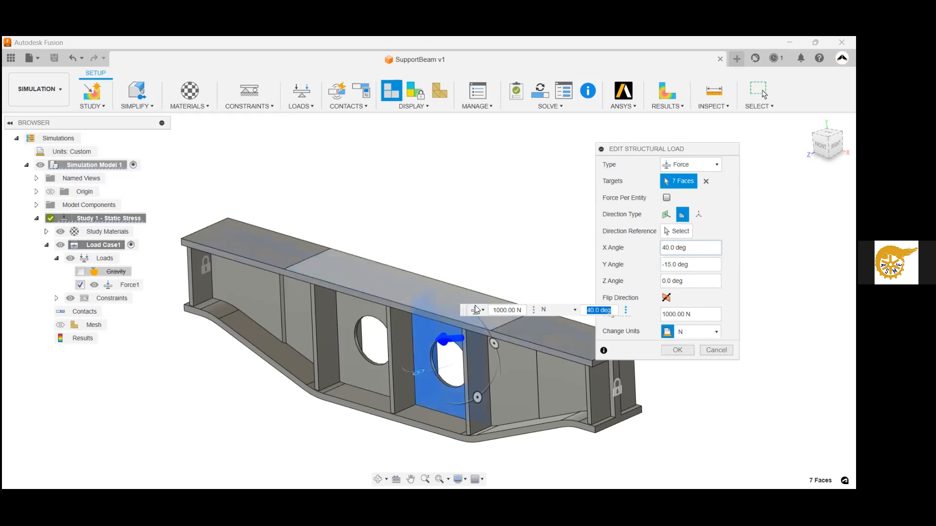
{"action": "left_click", "coordinate": [479, 355]}
{"action": "left_click_drag", "start_coordinate": [829, 151], "coordinate": [683, 152]}
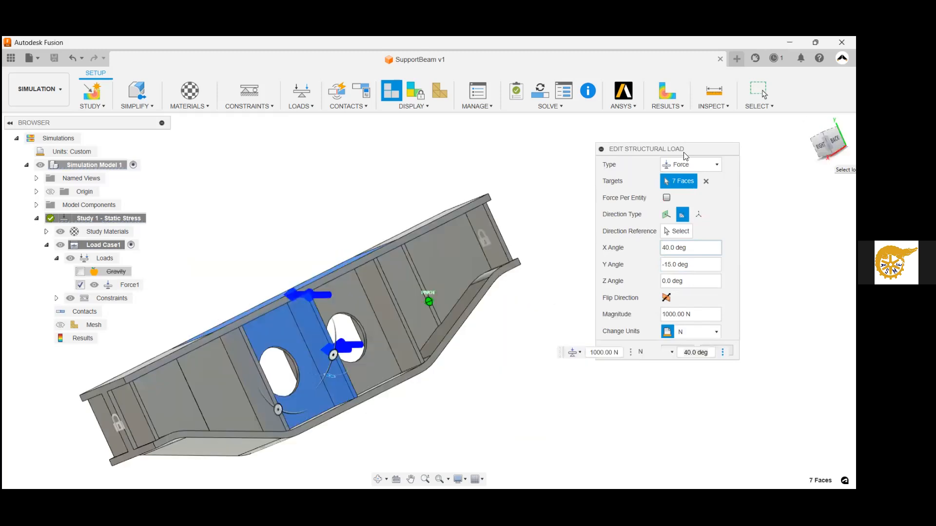
{"action": "left_click", "coordinate": [308, 321]}
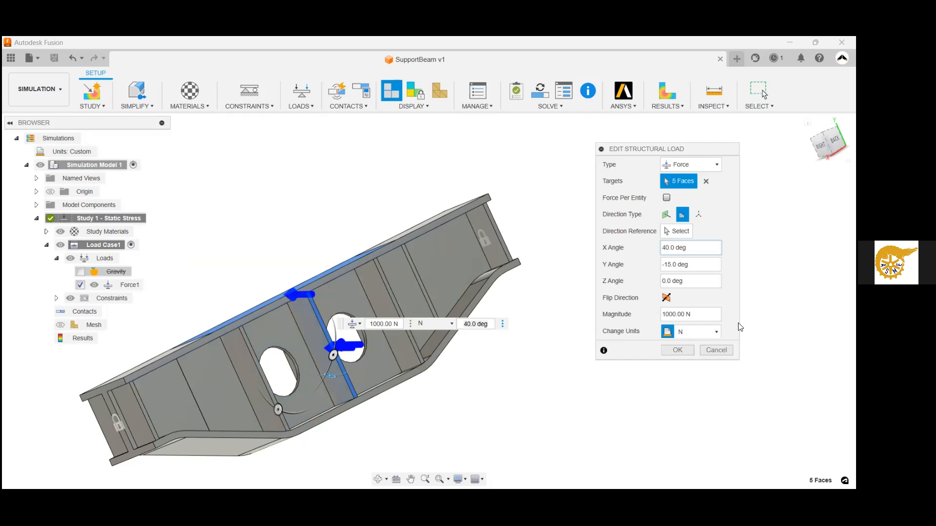
{"action": "scroll", "coordinate": [327, 311], "scroll_direction": "up", "scroll_amount": 5}
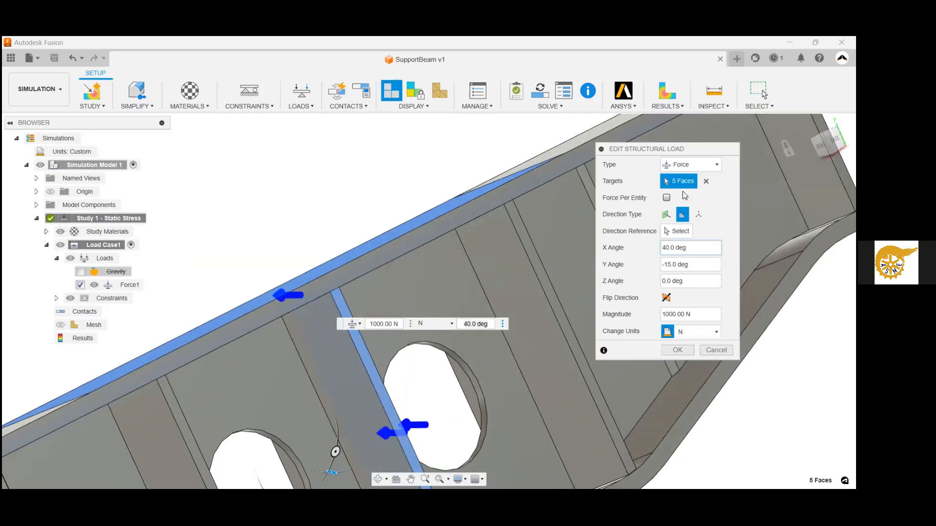
{"action": "left_click", "coordinate": [350, 293]}
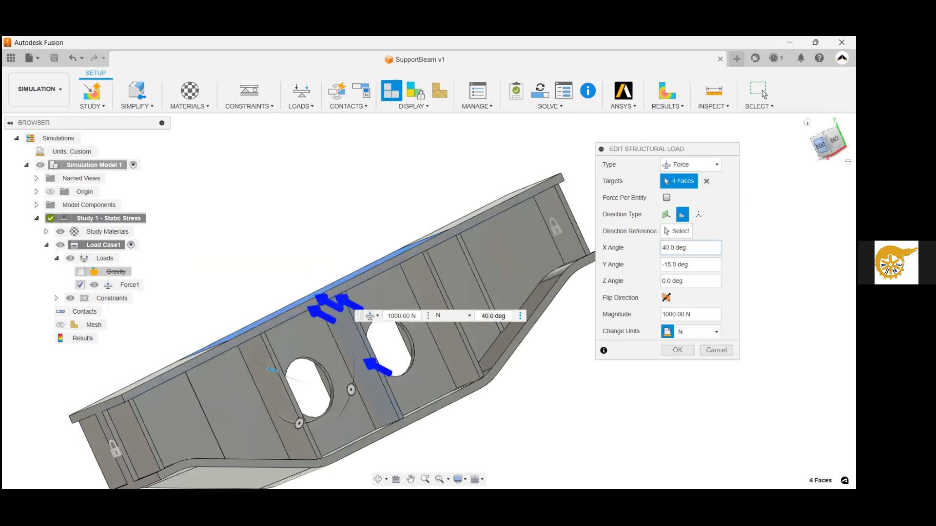
{"action": "left_click", "coordinate": [821, 145]}
{"action": "left_click_drag", "start_coordinate": [828, 146], "coordinate": [847, 147]}
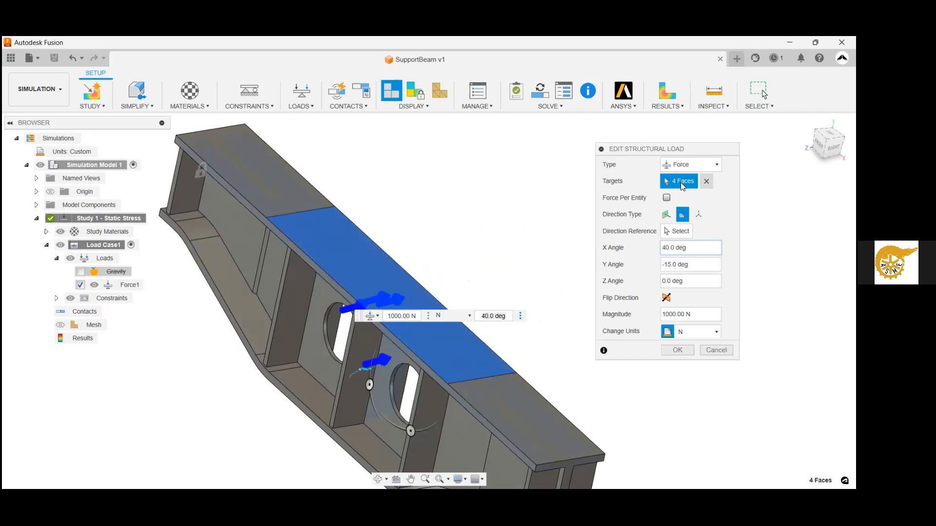
Retarget the force to only the middle top face, with a -15 deg X angle and a 1.575 in radius limit, and apply it
{"action": "left_click", "coordinate": [706, 180]}
{"action": "left_click", "coordinate": [362, 284]}
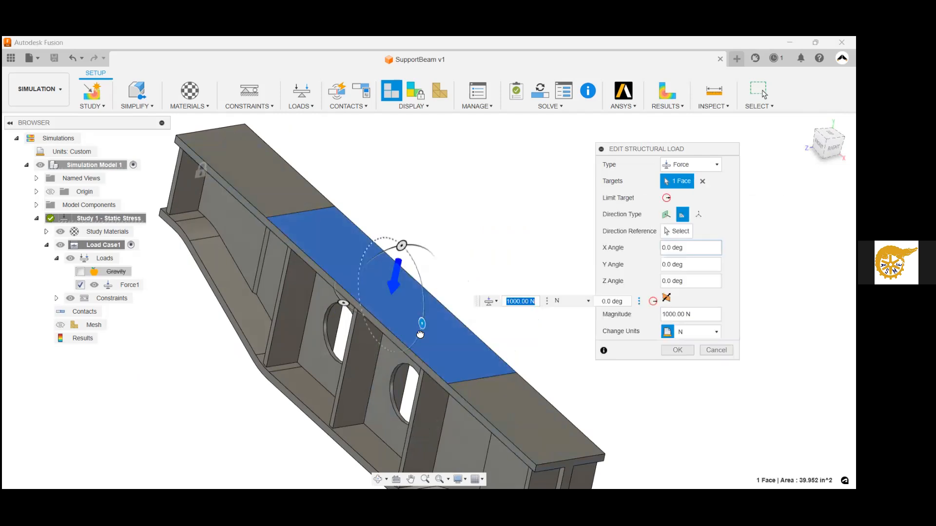
{"action": "left_click_drag", "start_coordinate": [420, 334], "coordinate": [417, 336]}
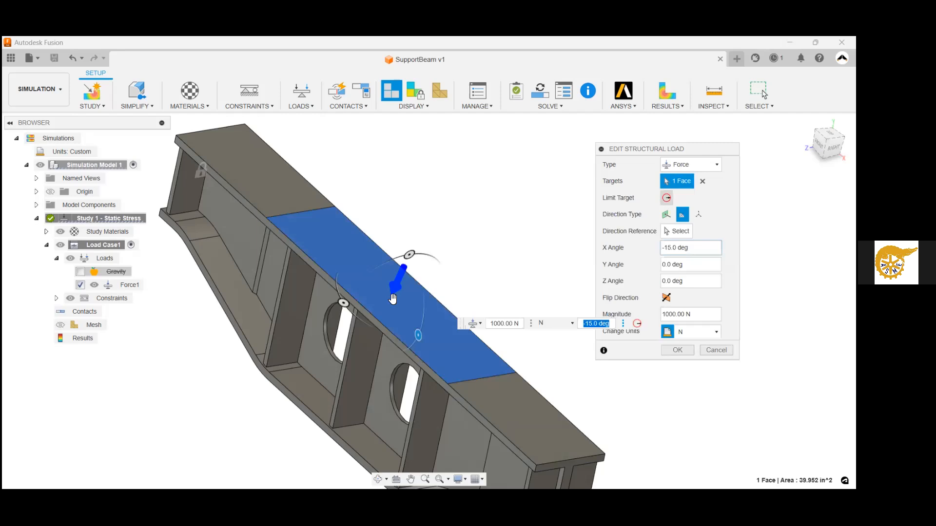
{"action": "left_click", "coordinate": [637, 323]}
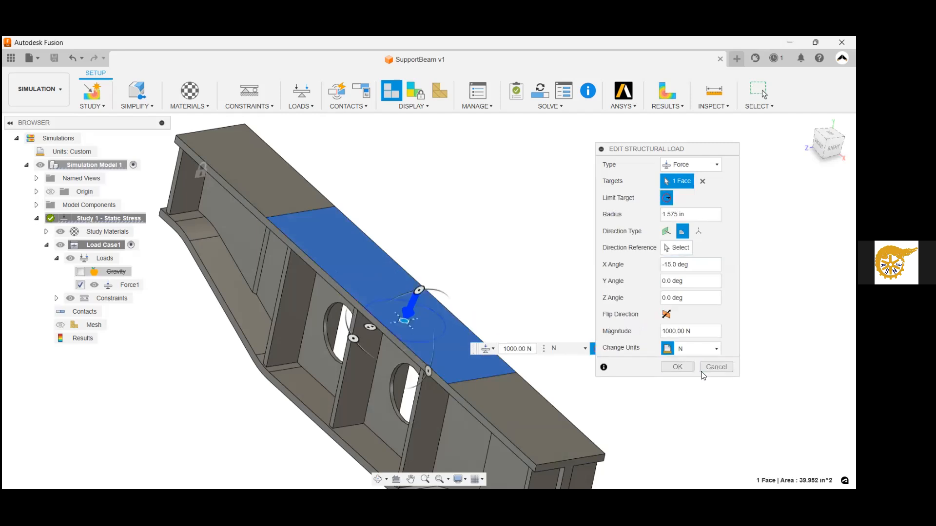
{"action": "left_click", "coordinate": [677, 367]}
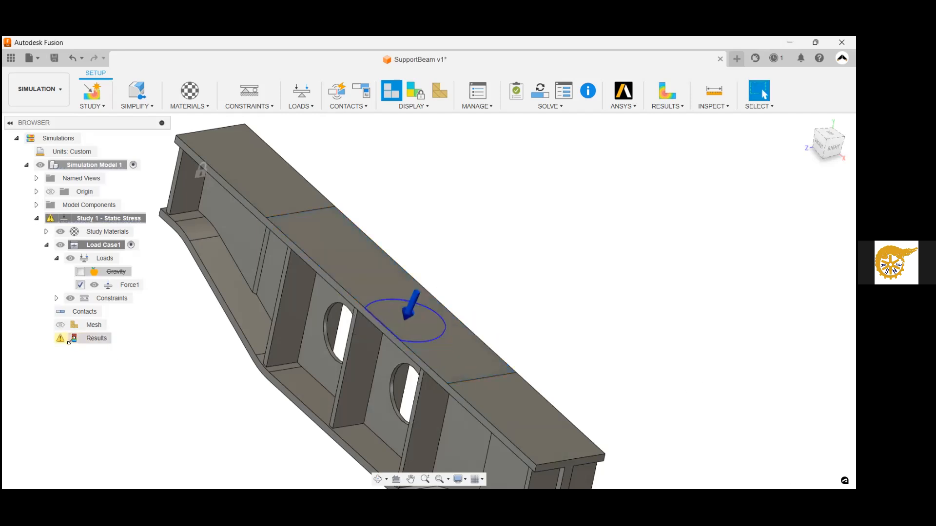
Solve Study 1 - Static Stress again with the modified force
{"action": "right_click", "coordinate": [96, 341]}
{"action": "left_click", "coordinate": [118, 375]}
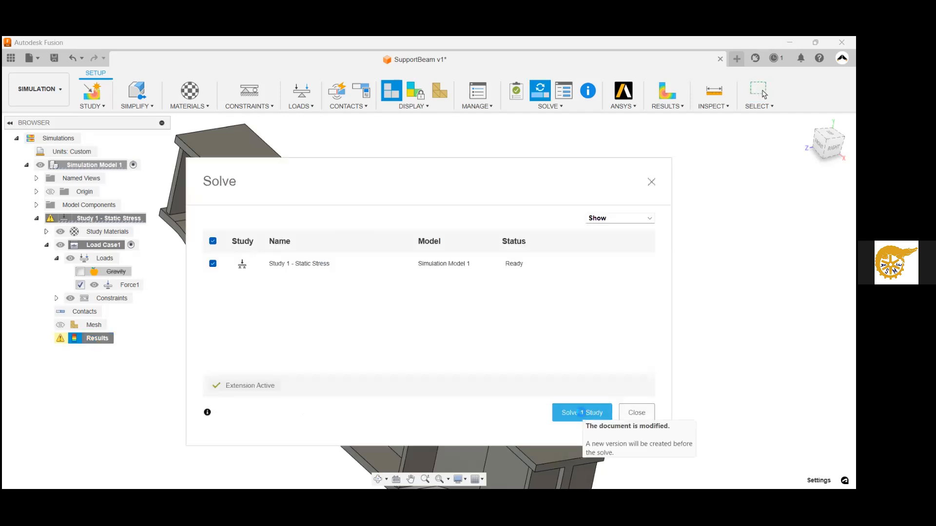
{"action": "left_click", "coordinate": [581, 412]}
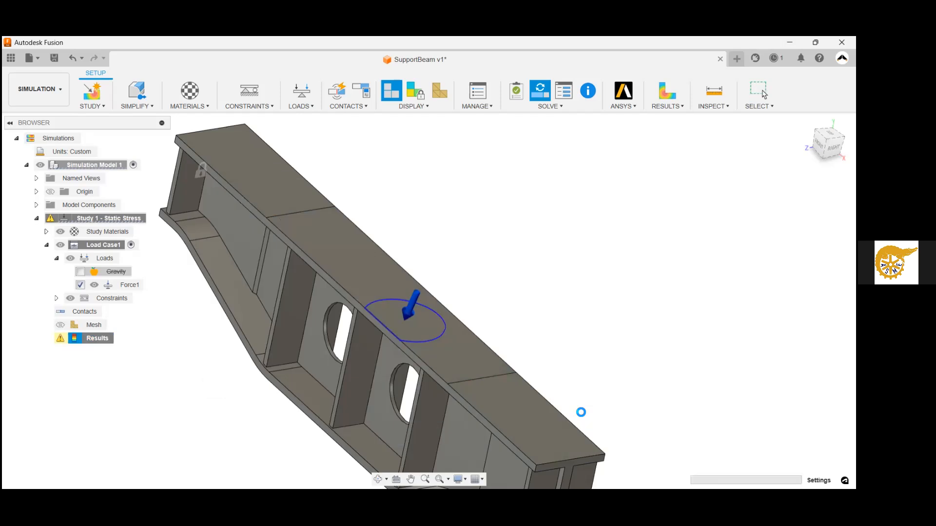